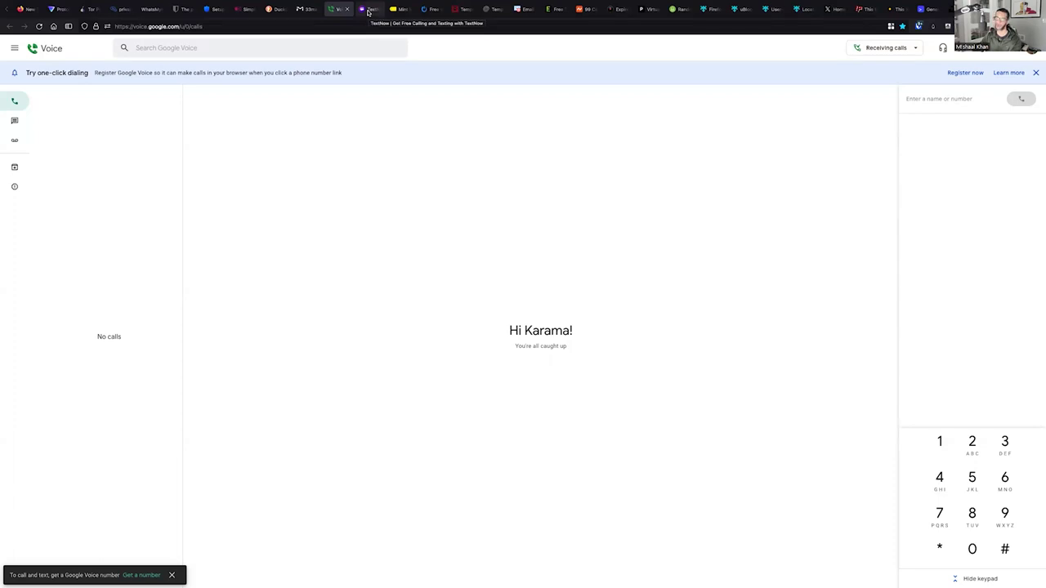
# - Show the Mint Mobile prepaid SIM starter kit page and open voip.operationprivacy.com in a new tab
pyautogui.click(368, 12)
pyautogui.click(385, 12)
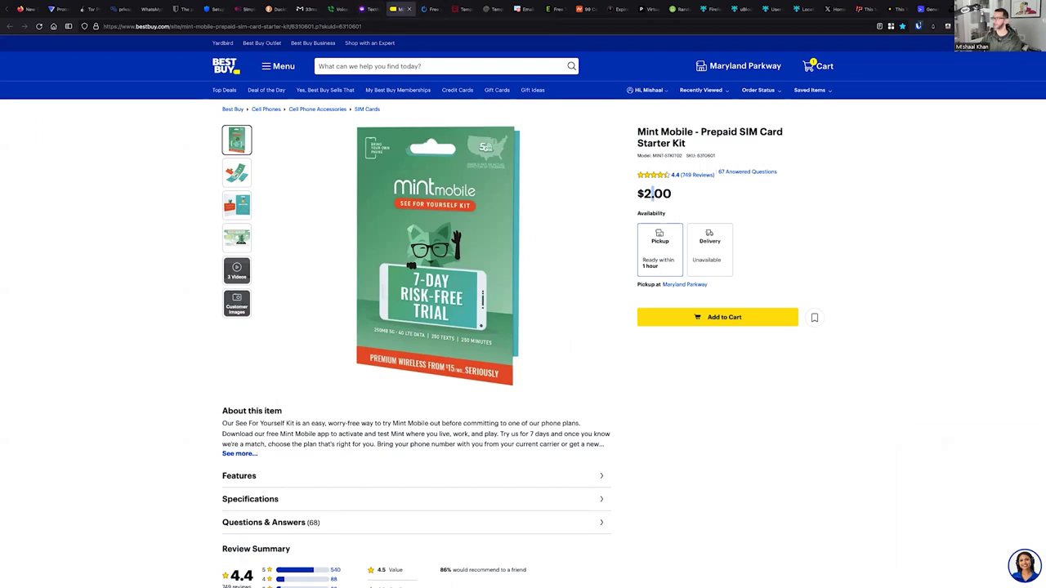
pyautogui.hotkey('ctrl', 't')
pyautogui.write('voip.operationprivacy.com/')
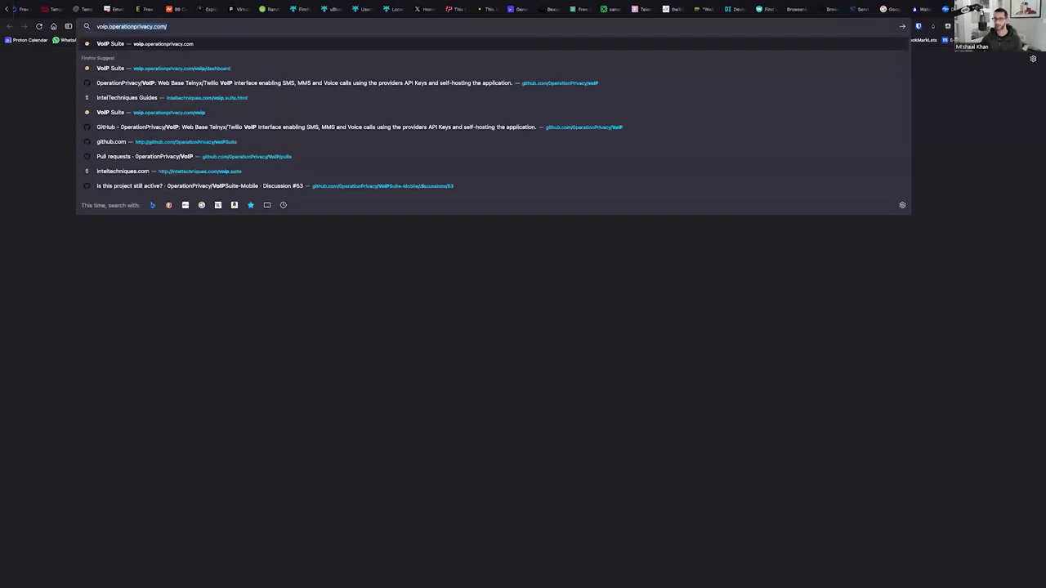
pyautogui.press('Return')
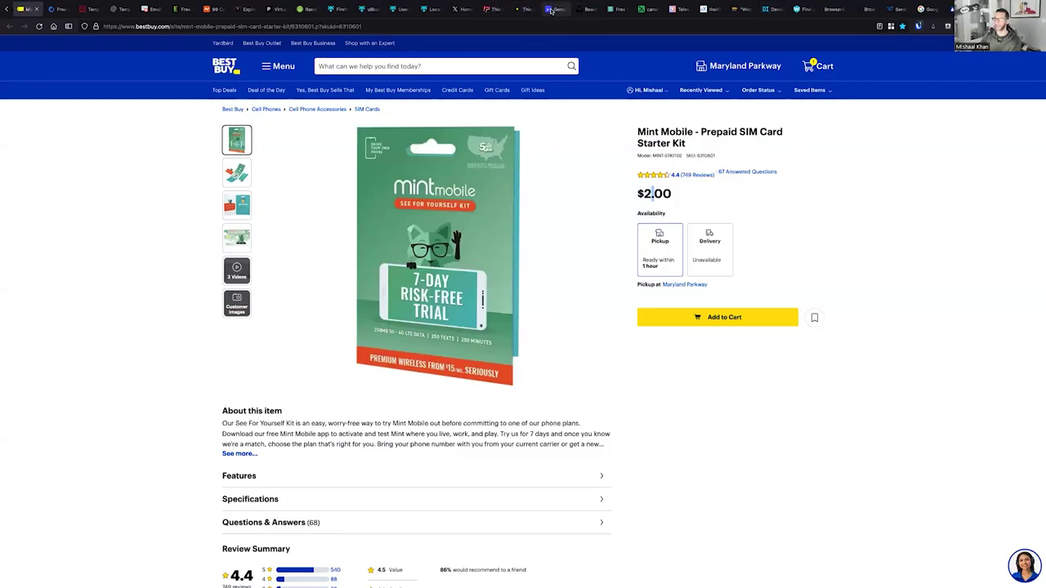
# - Switch from the Generated Photos site to the Random User Generator page and reload it for a new identity
pyautogui.click(551, 10)
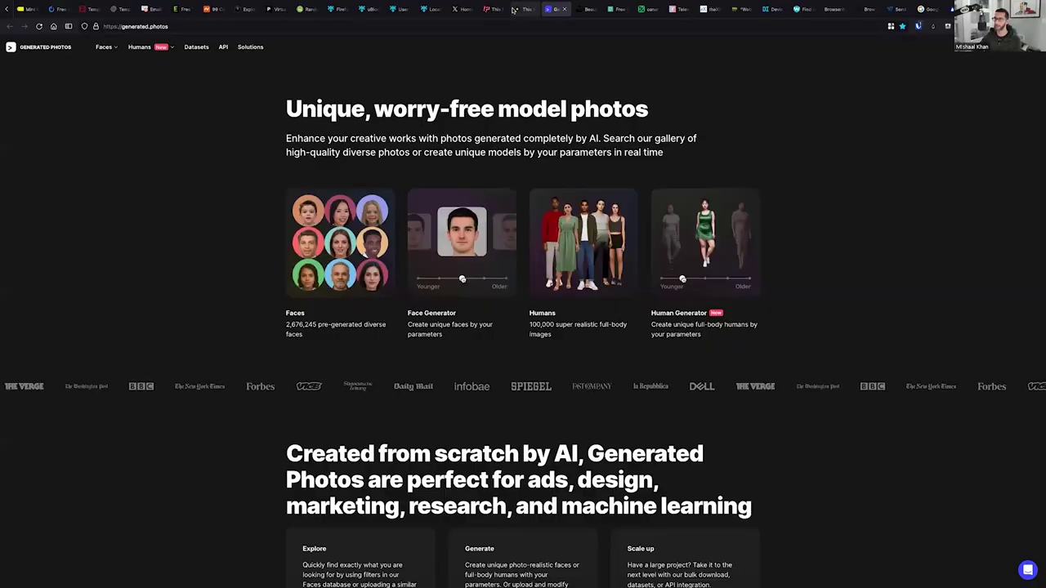
pyautogui.click(303, 10)
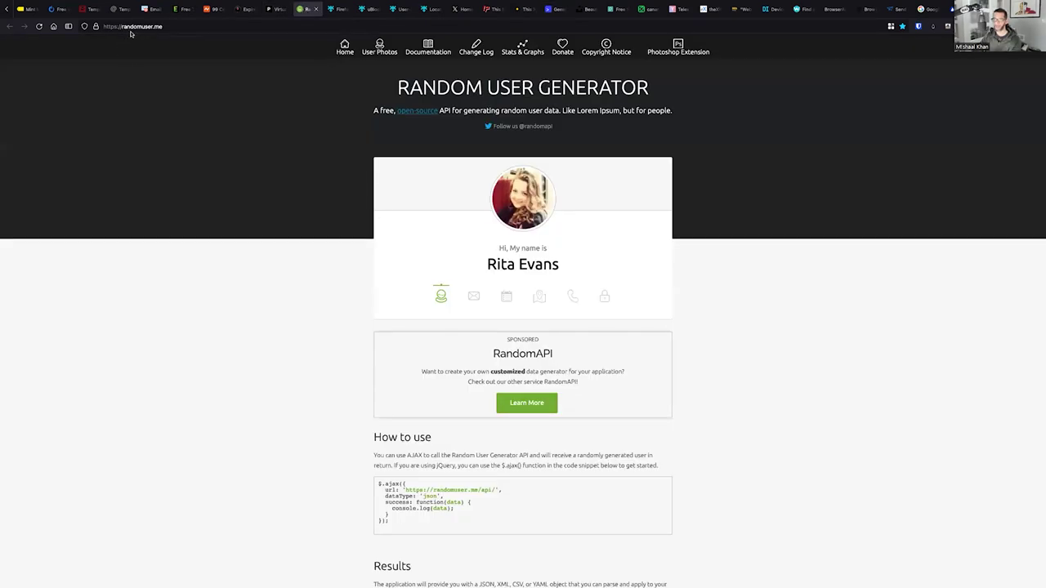
pyautogui.click(174, 25)
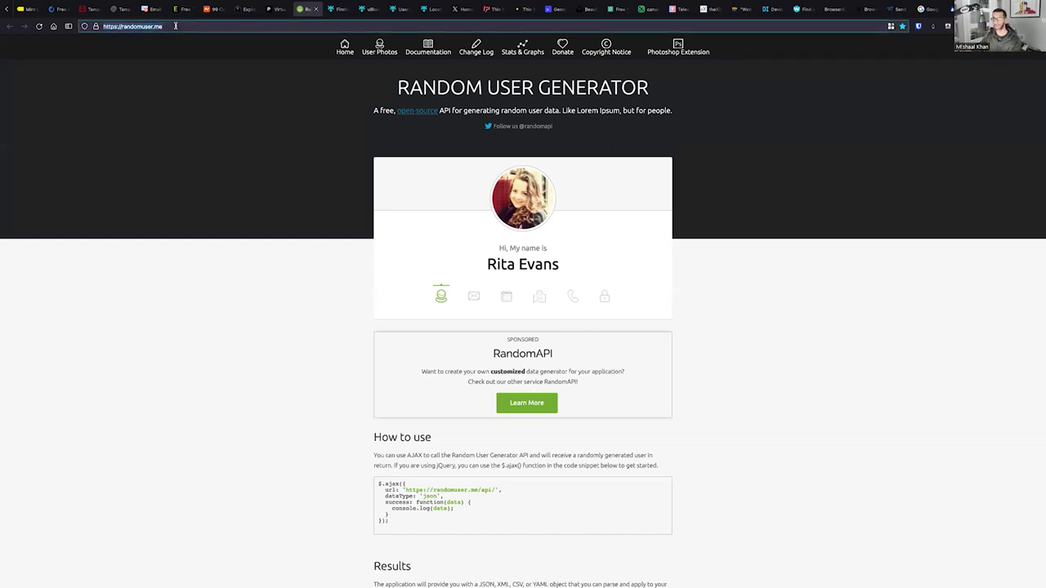
pyautogui.press('Return')
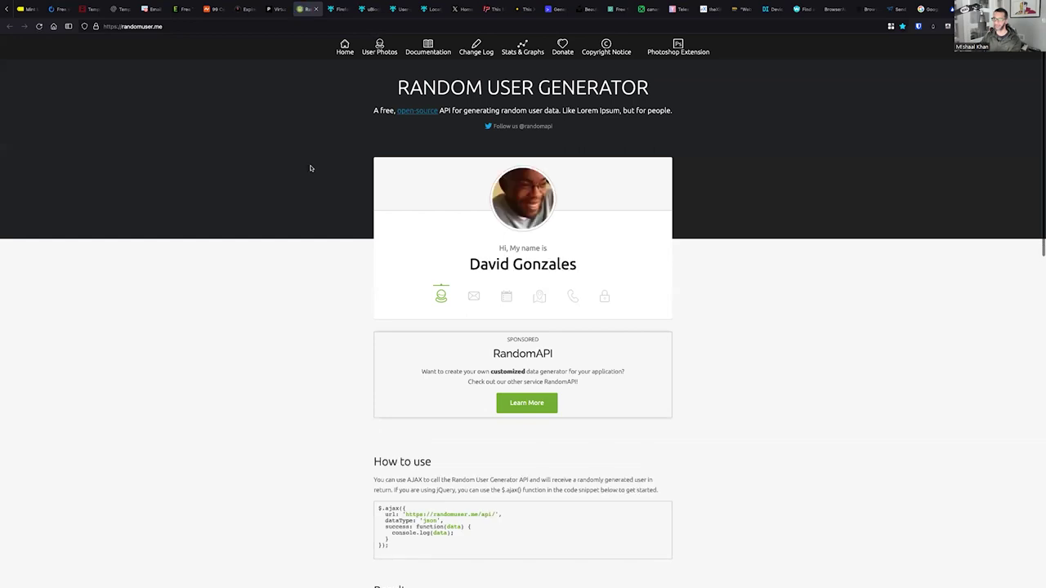
# - Examine the Random User Generator page and the generated profile's name, address, phone and password fields
pyautogui.doubleClick(479, 266)
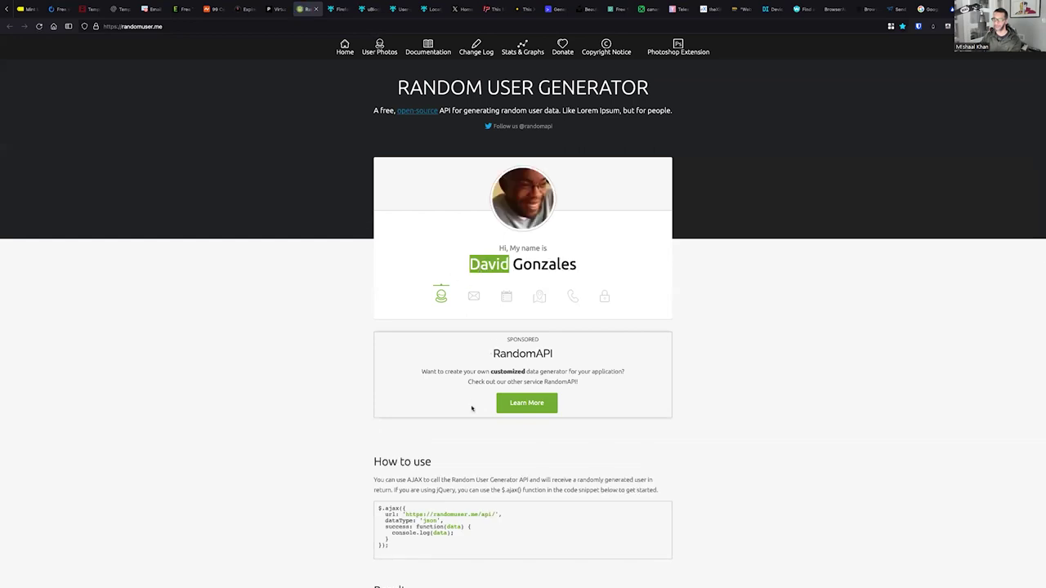
pyautogui.scroll(-6, 471, 408)
pyautogui.scroll(-4, 471, 409)
pyautogui.scroll(7, 471, 408)
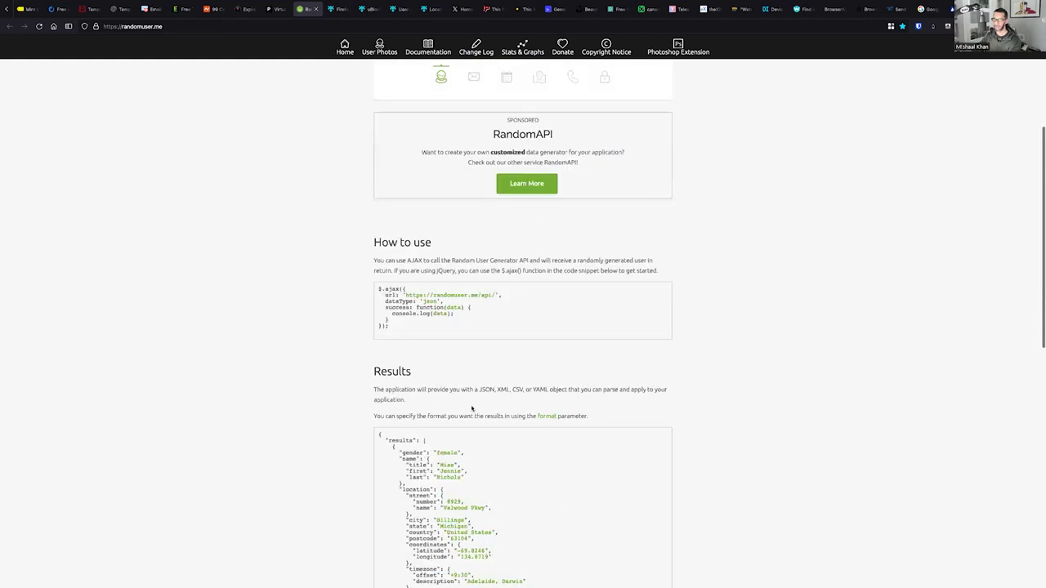
pyautogui.scroll(3, 472, 408)
pyautogui.moveTo(473, 296)
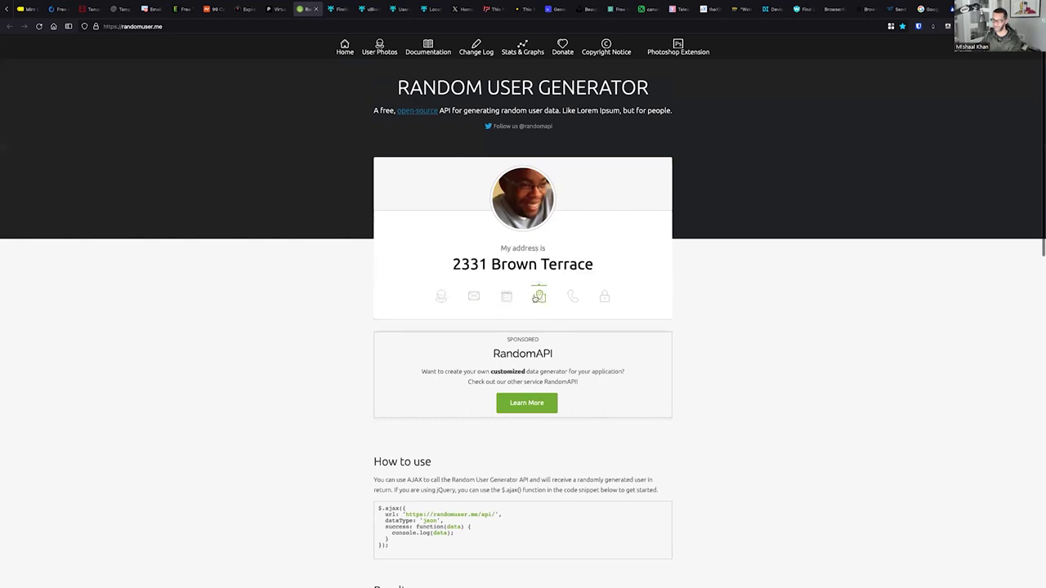
pyautogui.moveTo(573, 298)
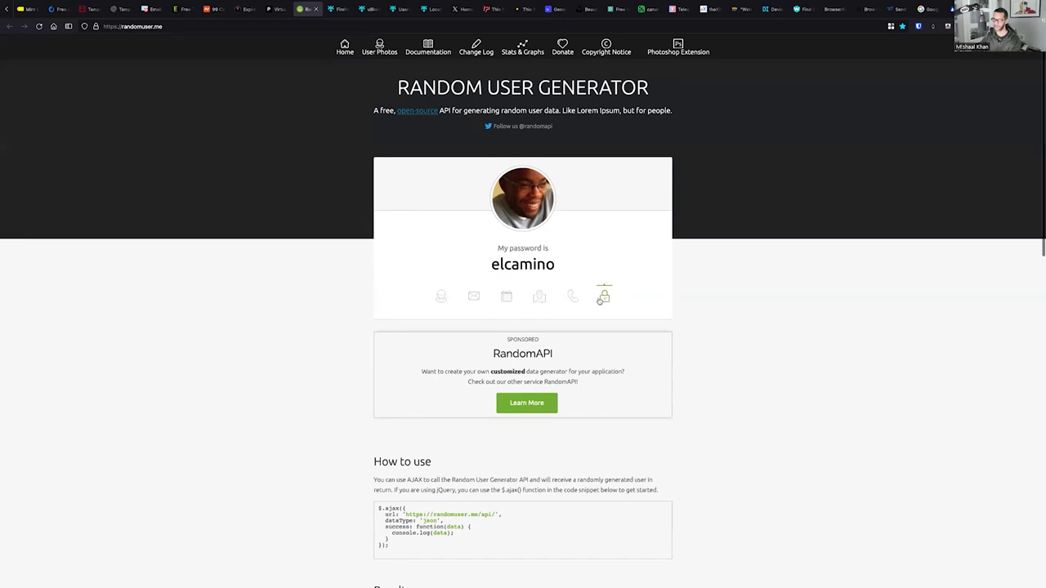
pyautogui.moveTo(440, 296)
pyautogui.moveTo(482, 265); pyautogui.dragTo(537, 263)
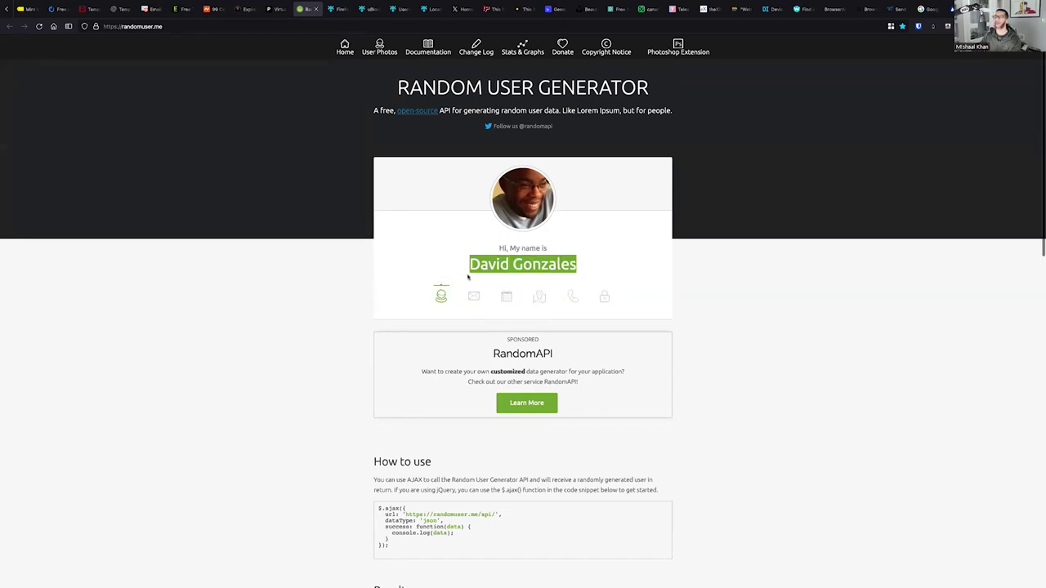
# - Enlarge the generated profile card and highlight its first name and surname separately
pyautogui.scroll(5, 468, 278)
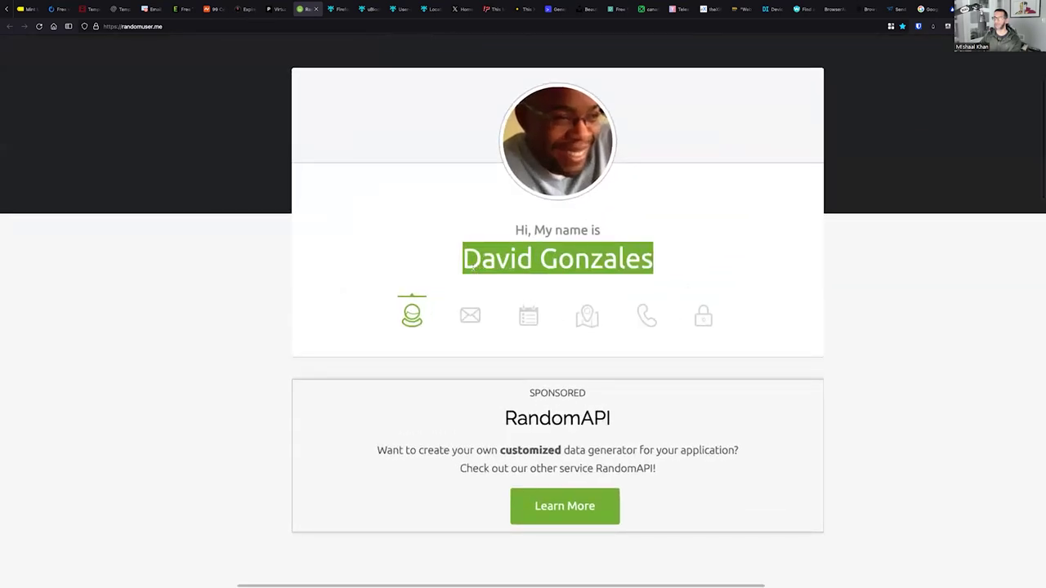
pyautogui.doubleClick(472, 268)
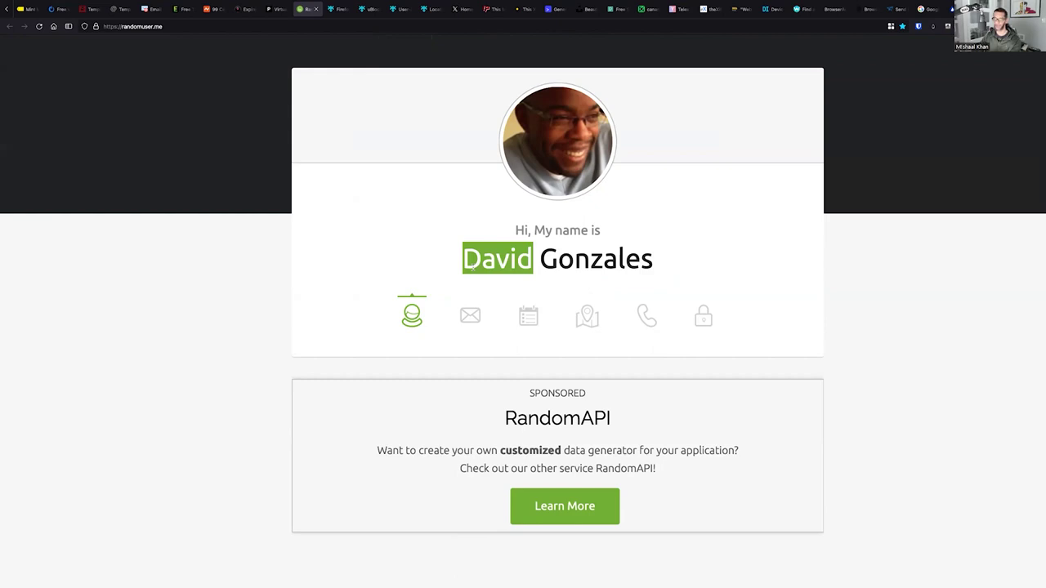
pyautogui.doubleClick(570, 260)
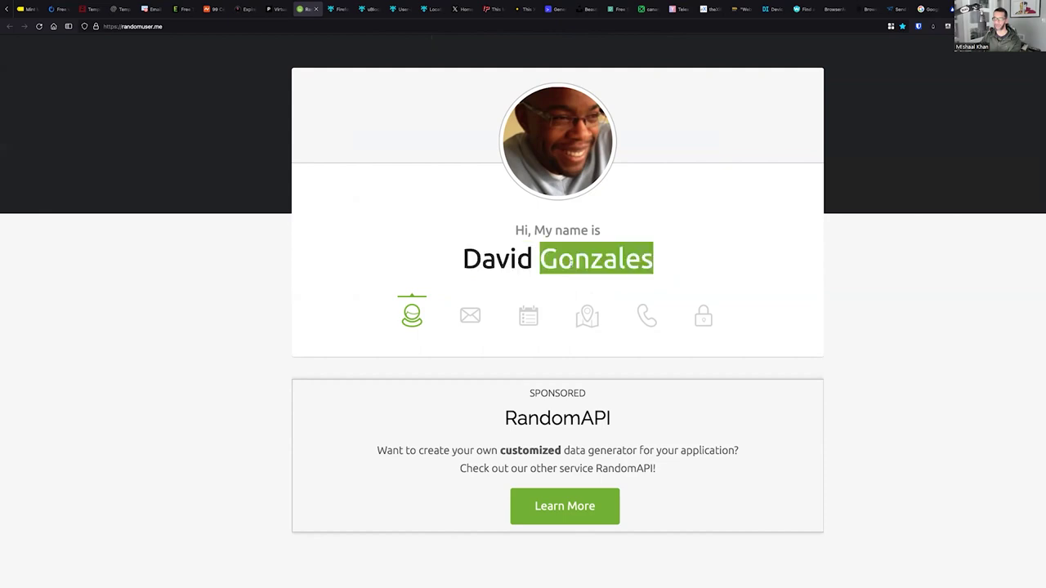
pyautogui.doubleClick(512, 260)
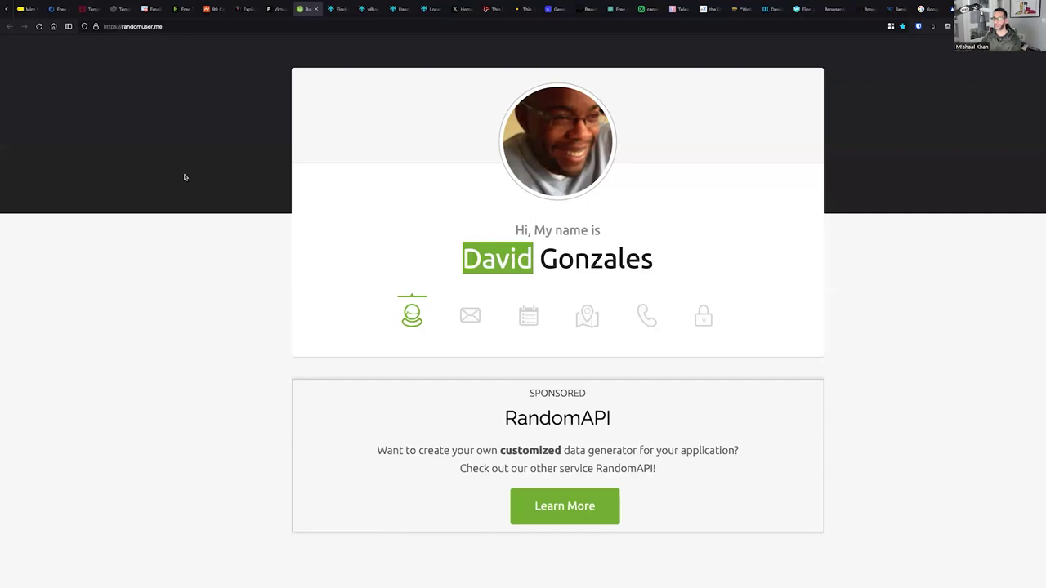
# - Generate another random identity and review its name and birthday
pyautogui.click(38, 26)
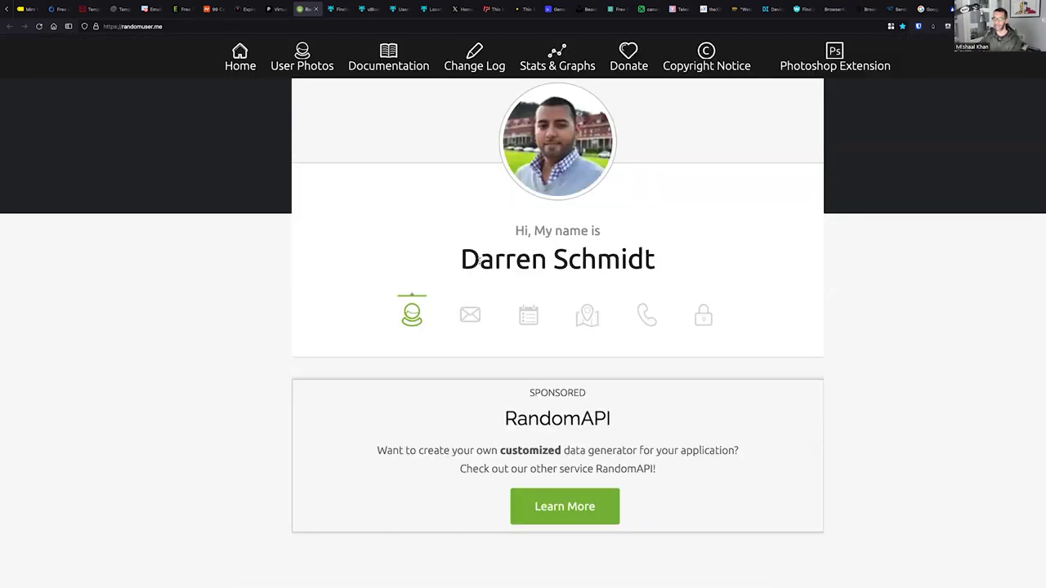
pyautogui.doubleClick(480, 260)
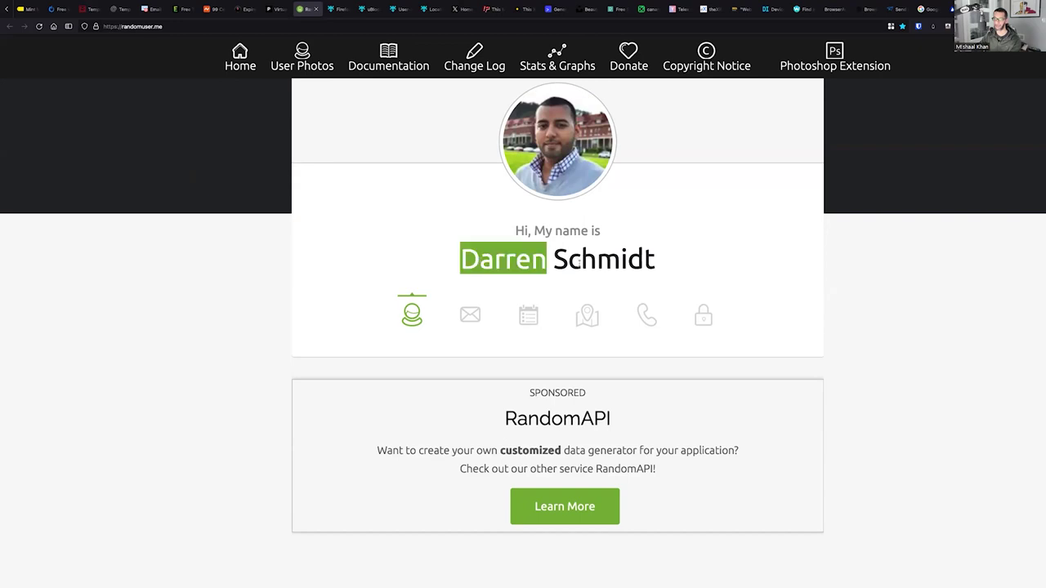
pyautogui.moveTo(536, 302)
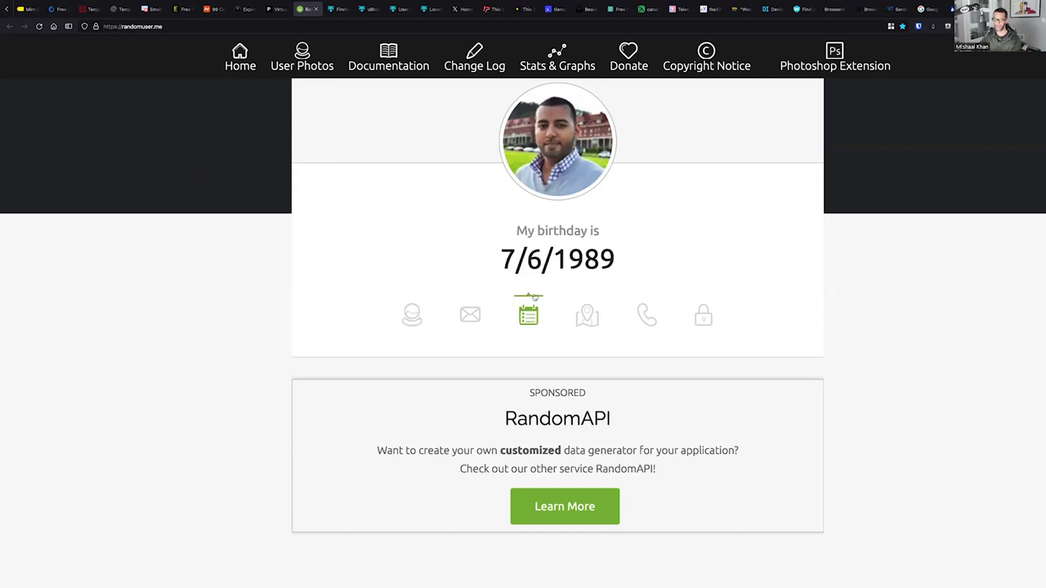
pyautogui.moveTo(418, 323)
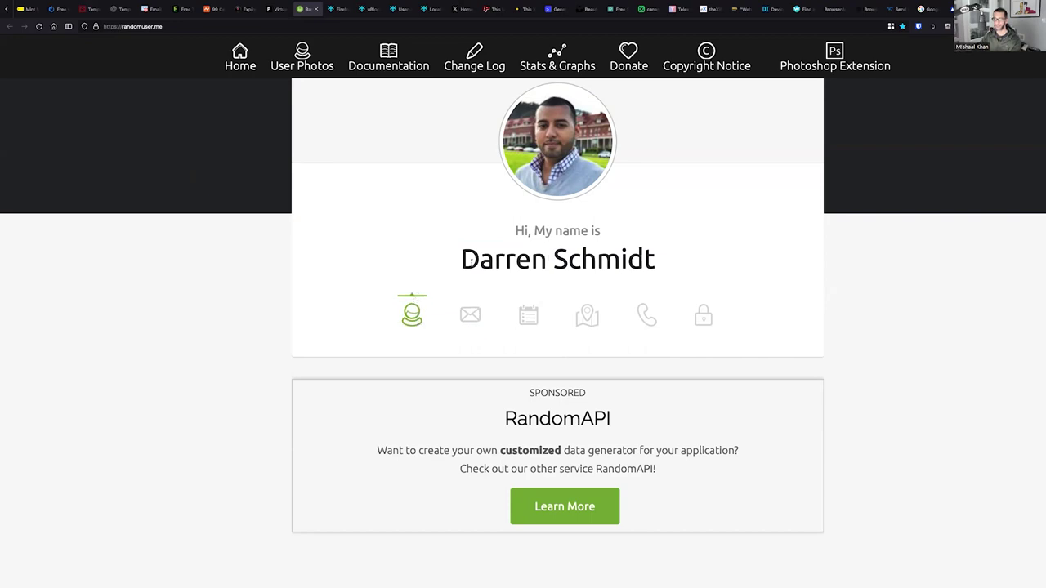
pyautogui.moveTo(471, 258); pyautogui.dragTo(562, 257)
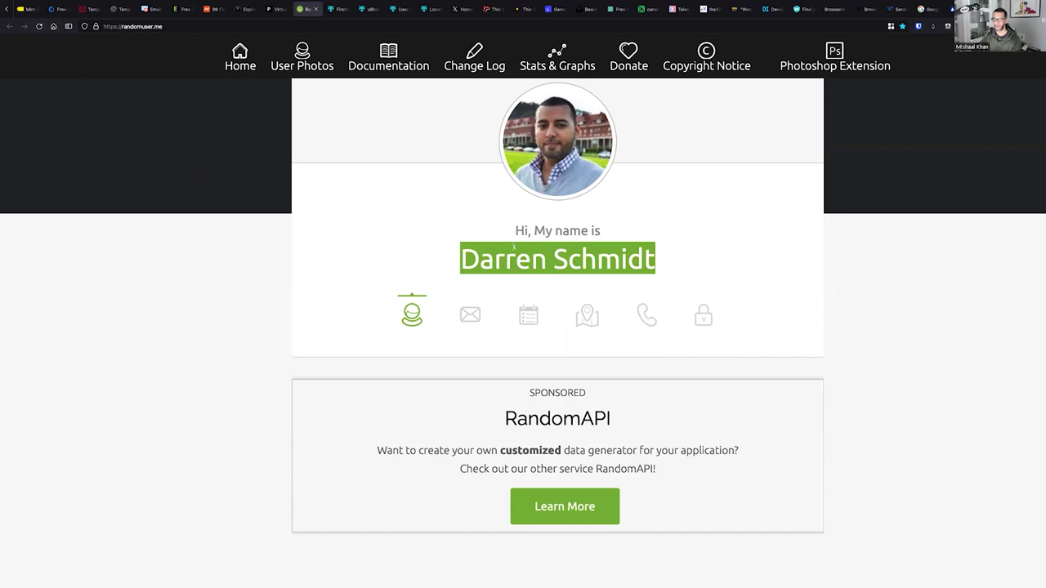
pyautogui.doubleClick(575, 264)
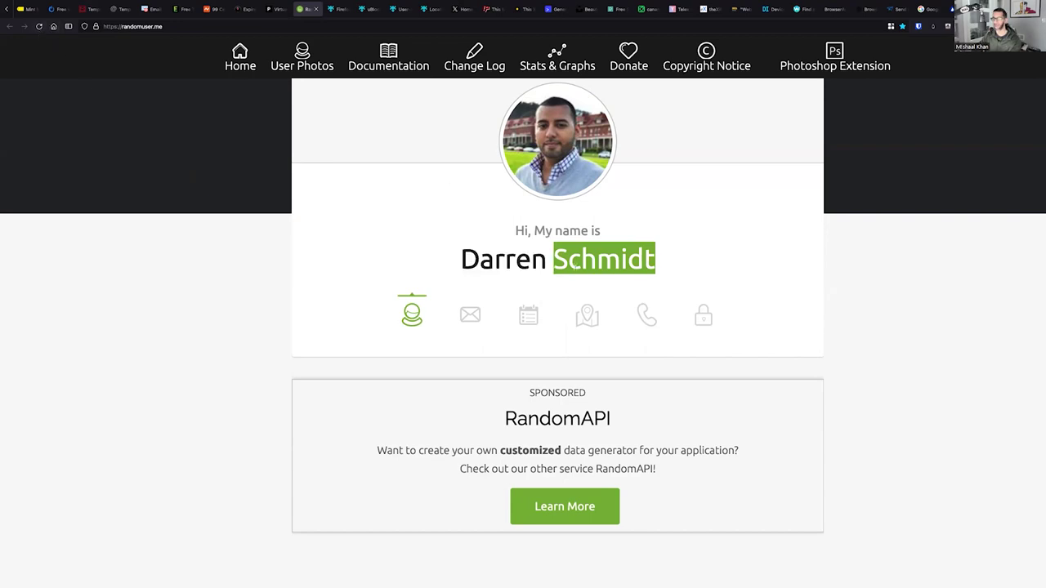
# - Reload the profile for a further random identity and highlight its full name
pyautogui.click(39, 26)
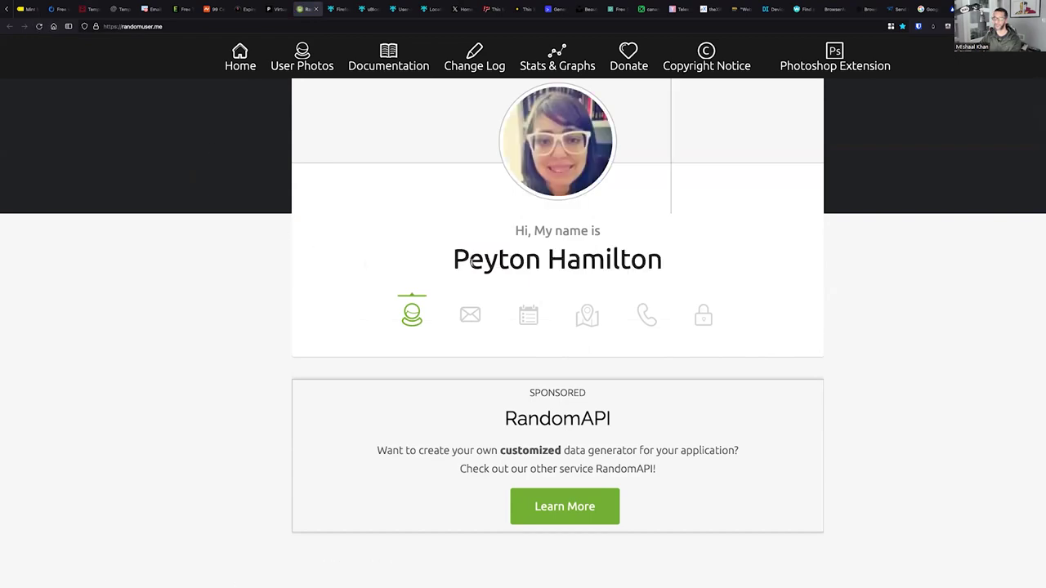
pyautogui.tripleClick(560, 260)
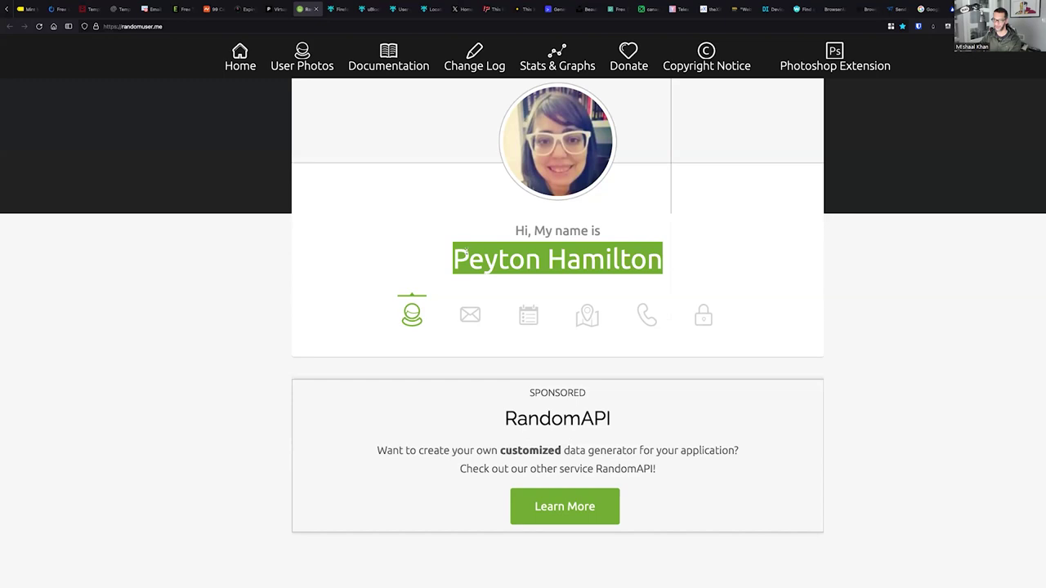
pyautogui.scroll(3, 334, 180)
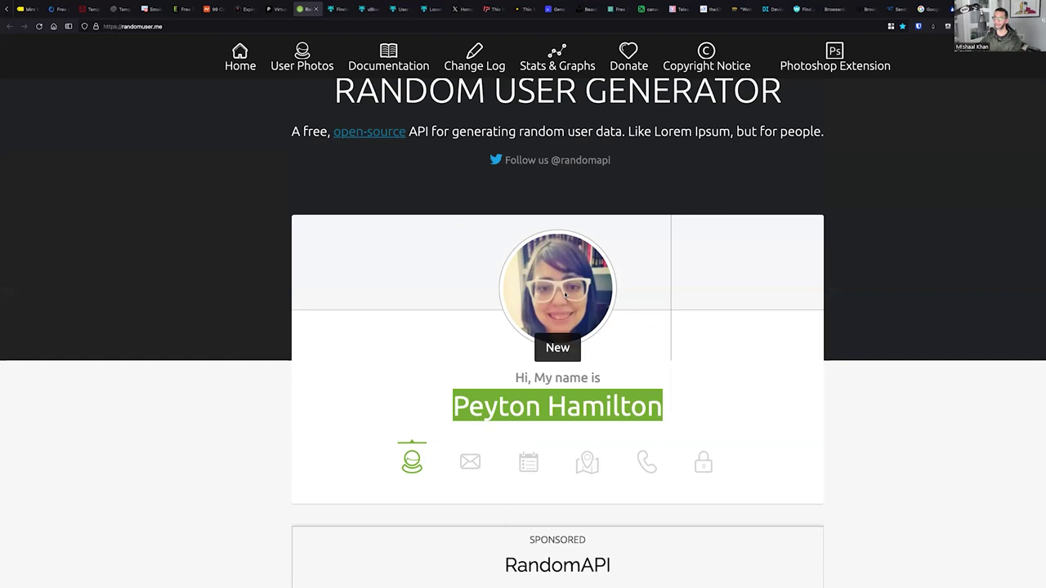
# - Open This Rental Does Not Exist from the thisxdoesnotexist.com collection and reload it twice for new fake listings
pyautogui.click(522, 11)
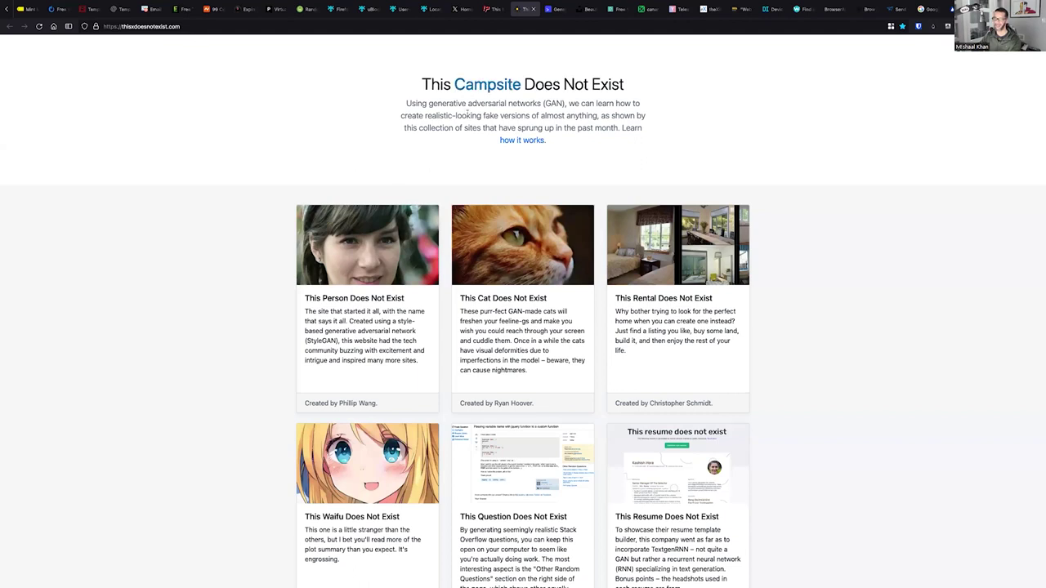
pyautogui.scroll(-1, 463, 260)
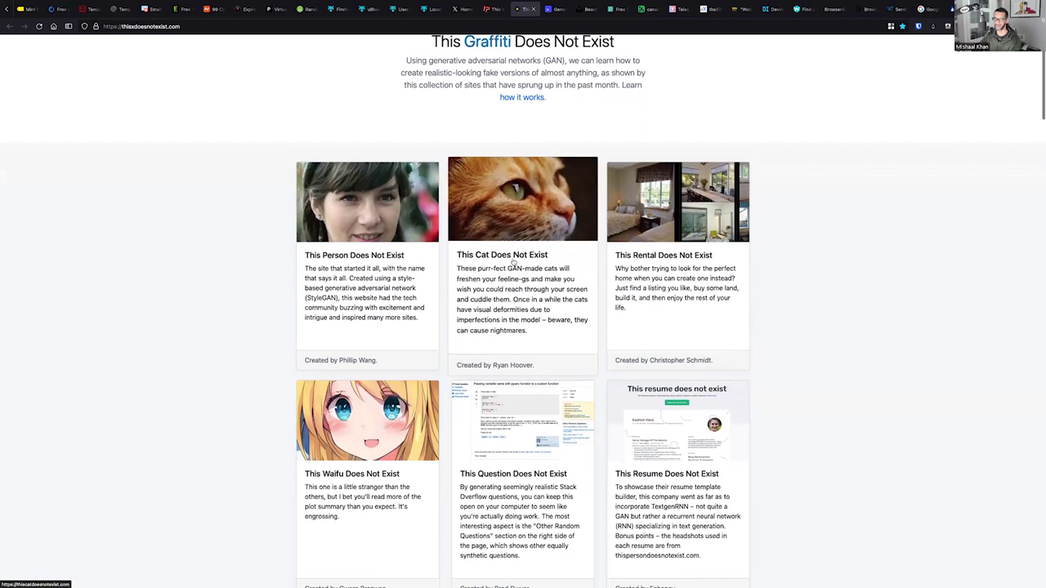
pyautogui.scroll(-1, 514, 262)
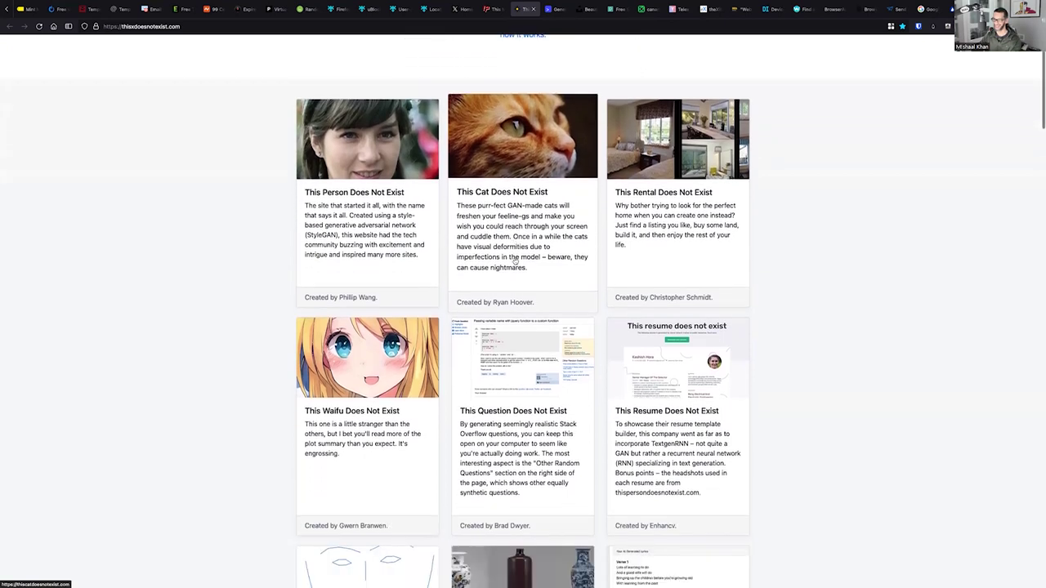
pyautogui.click(660, 165)
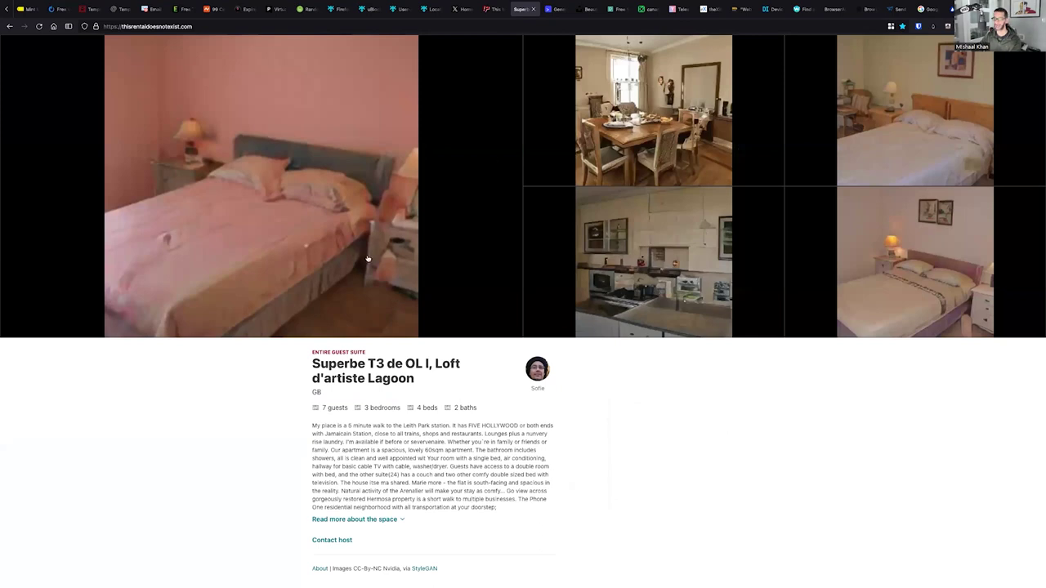
pyautogui.click(39, 26)
pyautogui.click(39, 27)
# - Switch to the This MP Does Not Exist page and generate two fictional MPs in a row
pyautogui.click(501, 13)
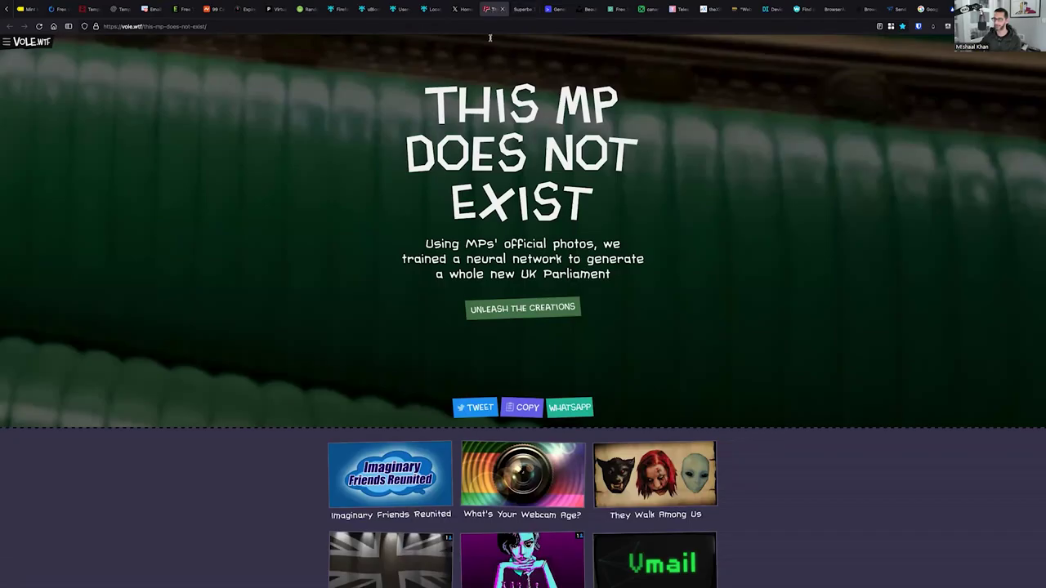
pyautogui.scroll(-1, 472, 265)
pyautogui.scroll(-3, 472, 265)
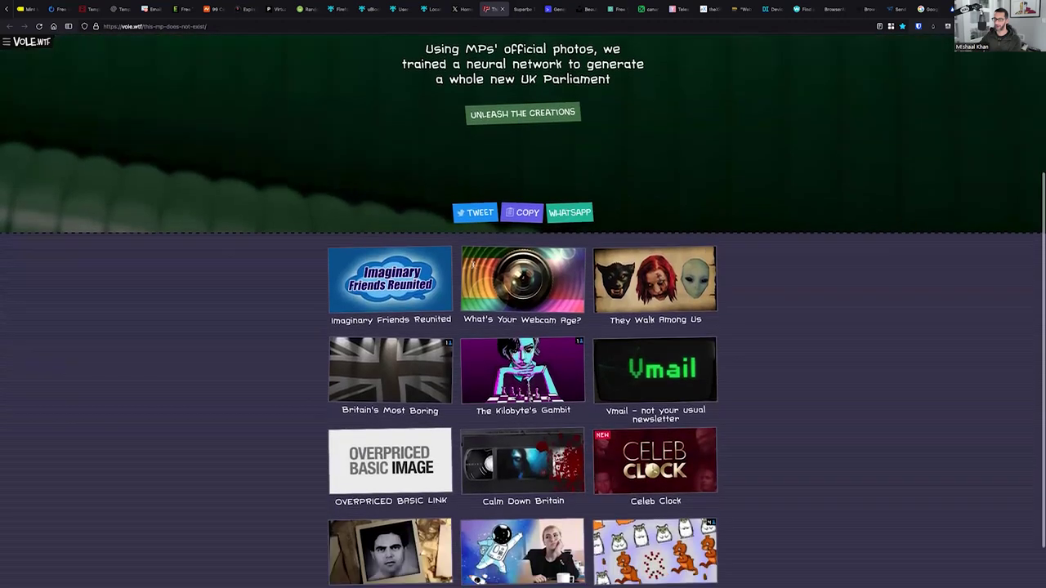
pyautogui.scroll(5, 316, 84)
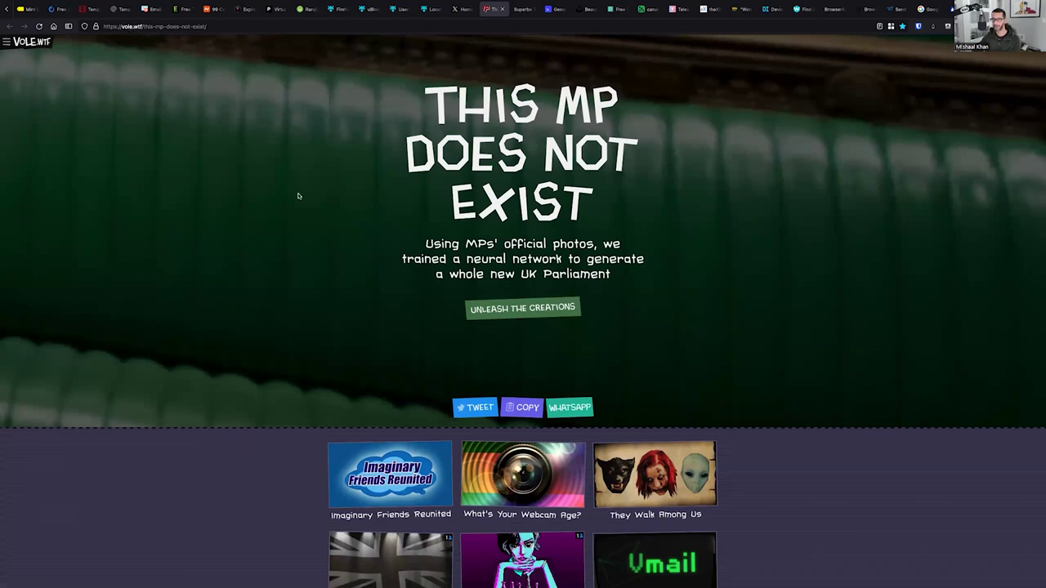
pyautogui.moveTo(481, 107); pyautogui.dragTo(586, 175)
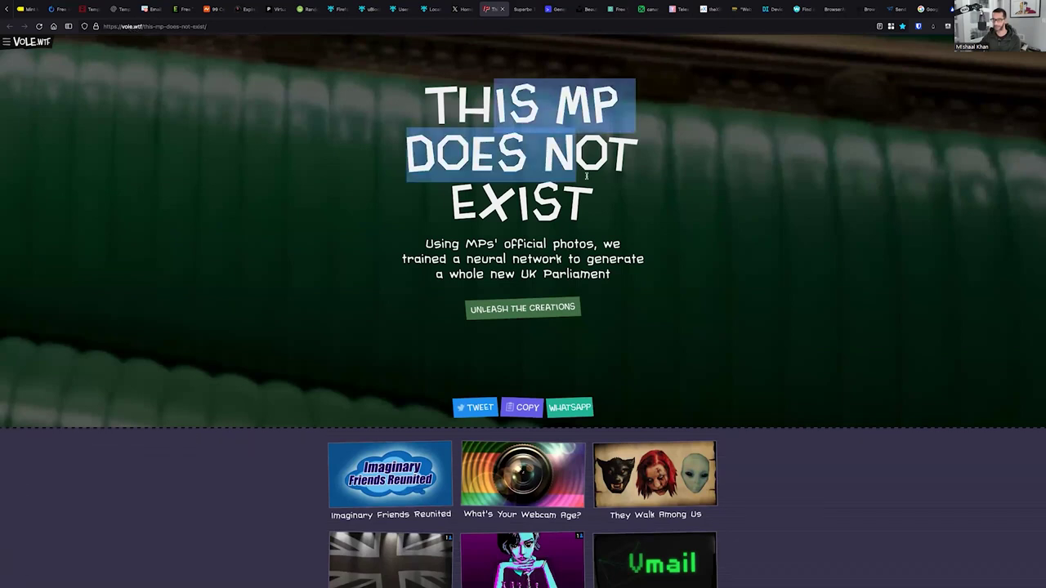
pyautogui.click(500, 311)
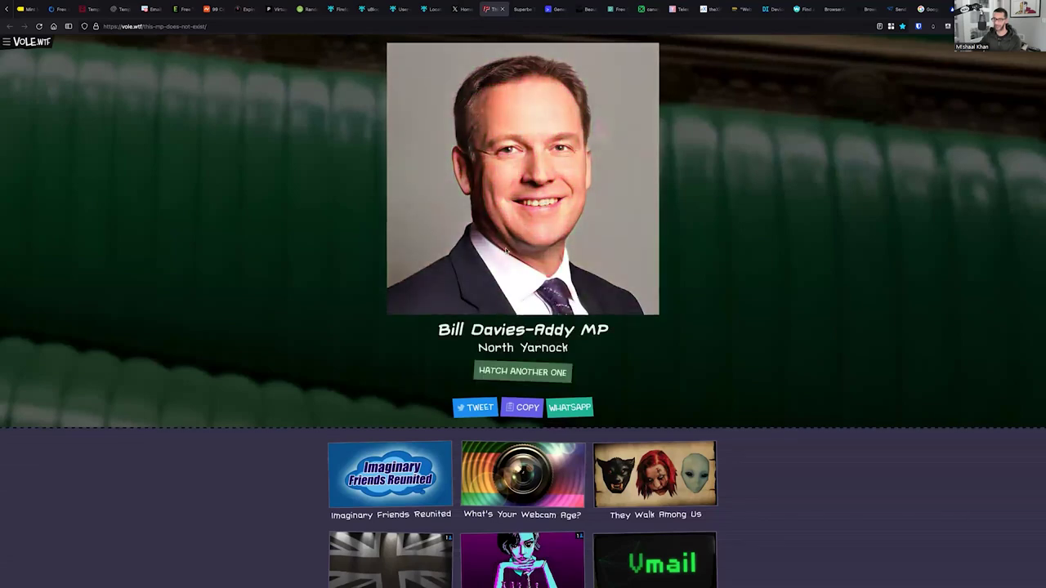
pyautogui.click(506, 373)
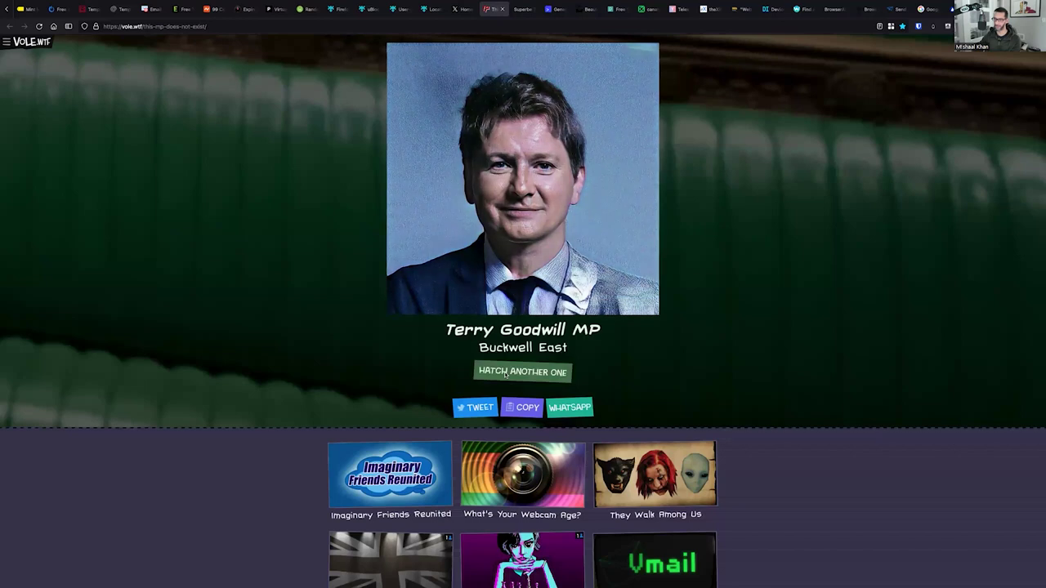
# - Generate three more fictional MPs in a row on the This MP Does Not Exist page
pyautogui.click(512, 372)
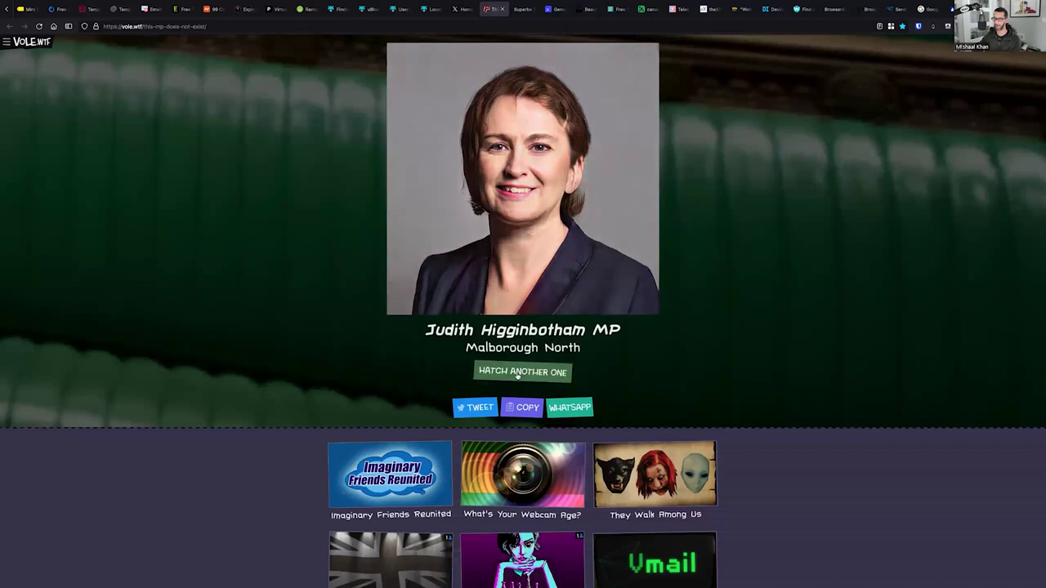
pyautogui.click(516, 372)
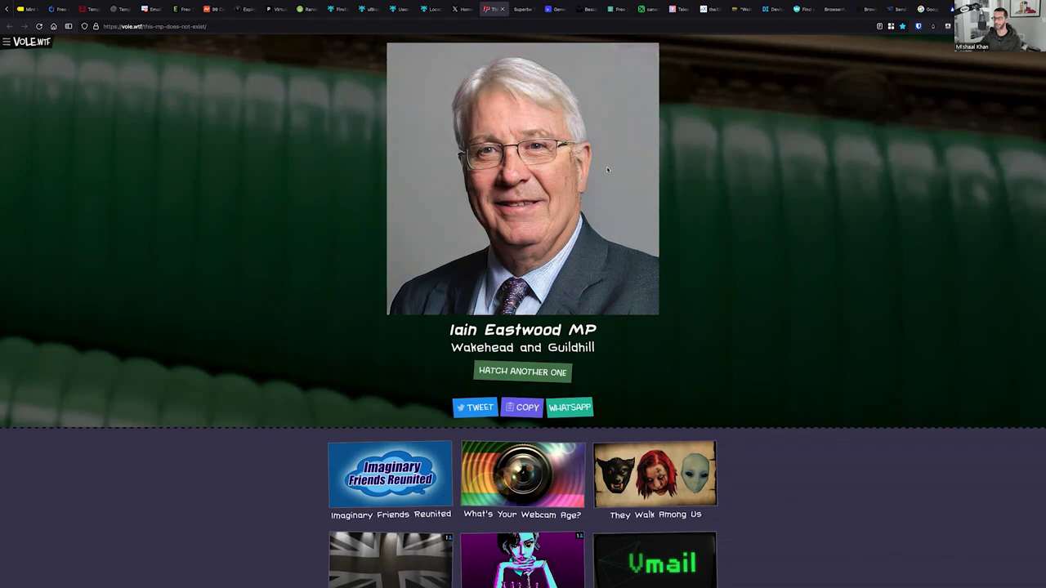
pyautogui.click(500, 374)
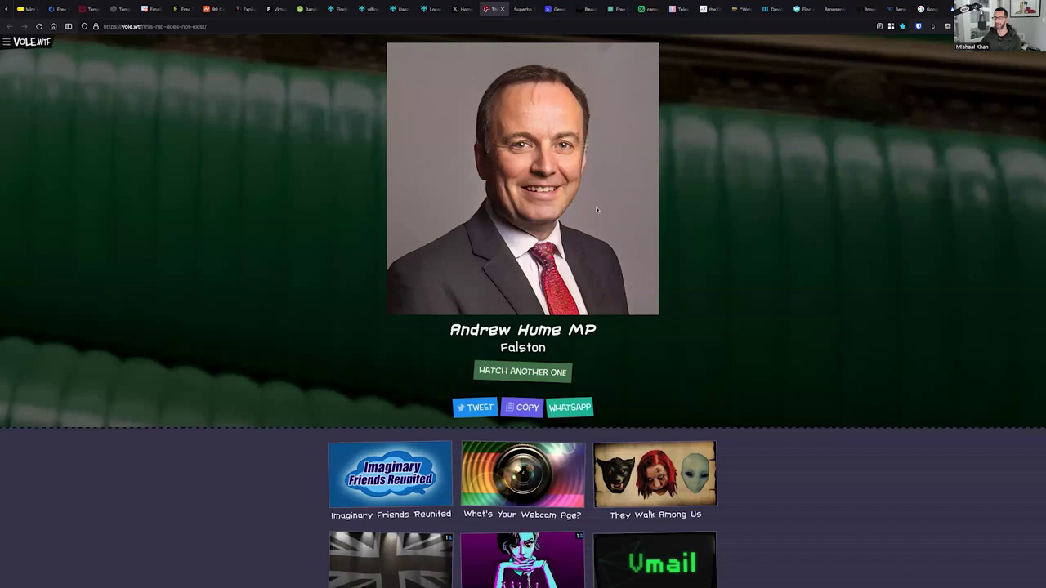
# - Switch past the fake rental listing to Generated Photos and look over its home page of AI-generated faces and humans
pyautogui.click(520, 10)
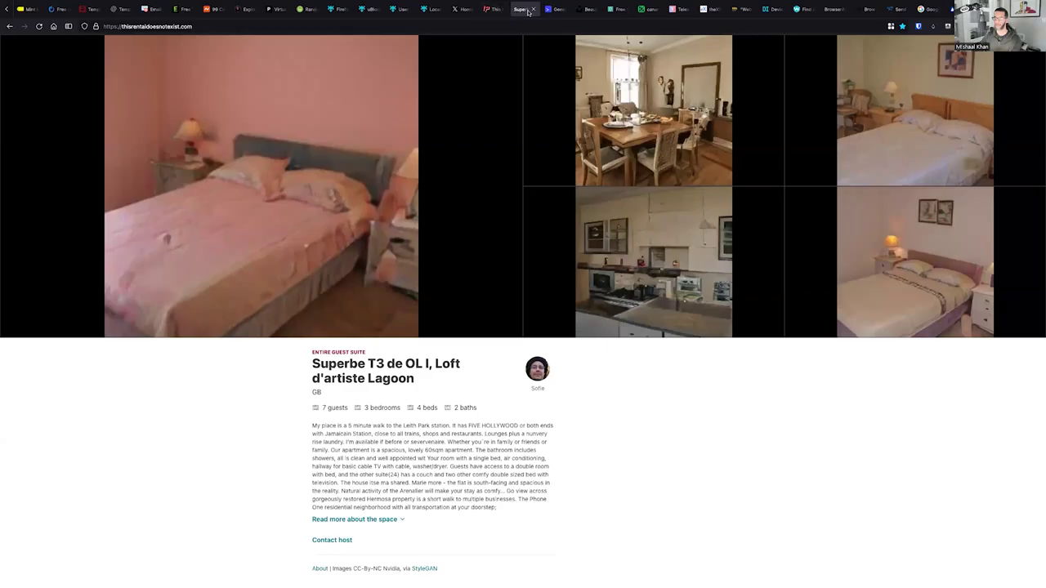
pyautogui.click(529, 10)
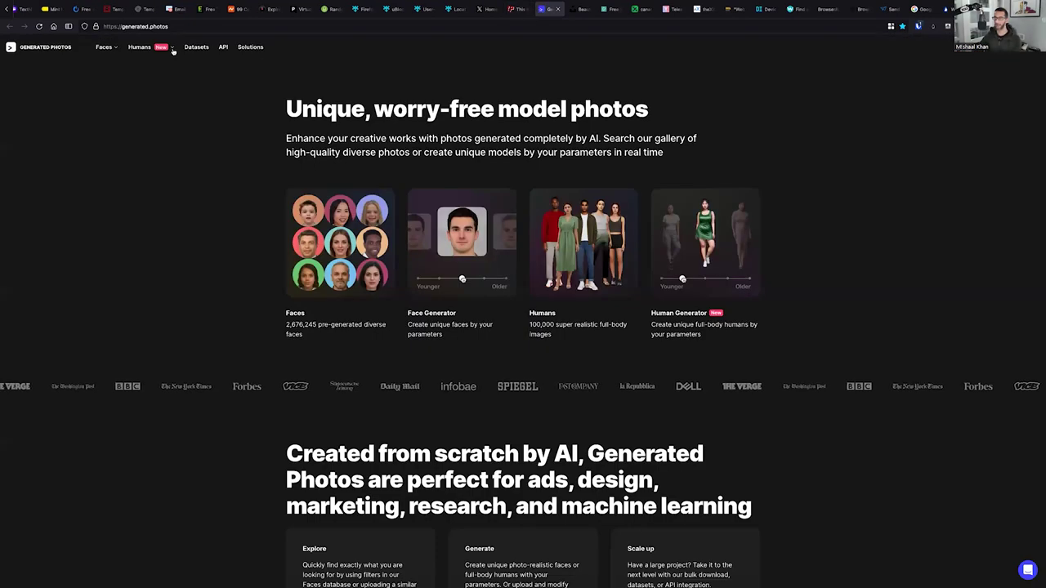
pyautogui.scroll(-2, 384, 134)
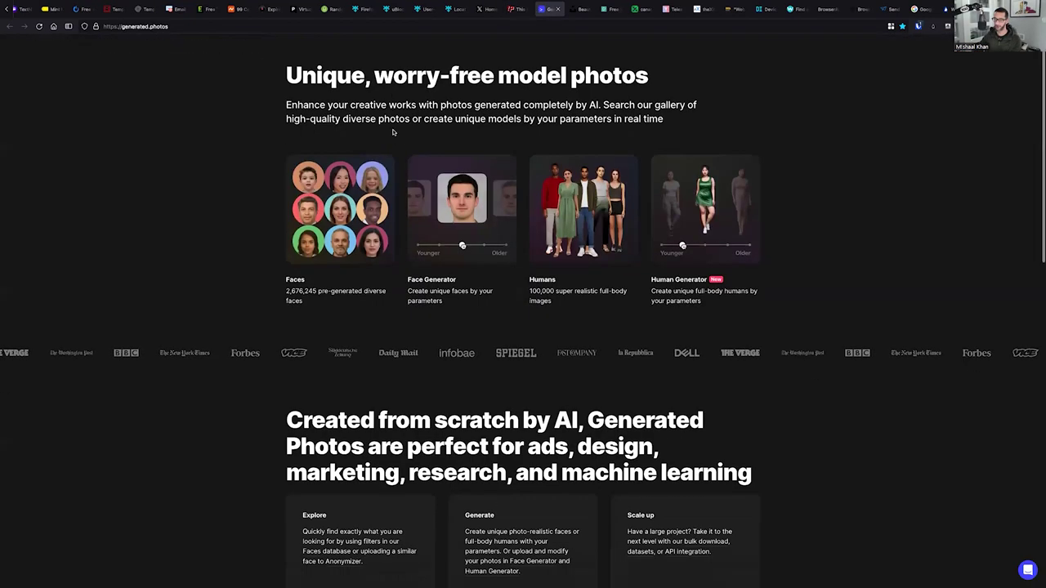
pyautogui.scroll(-1, 455, 253)
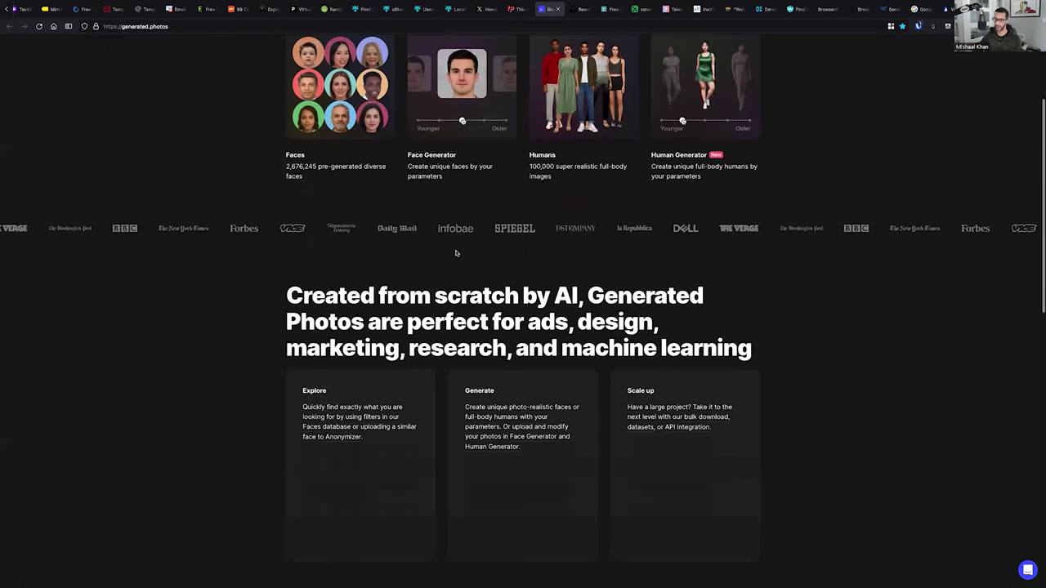
pyautogui.scroll(3, 455, 253)
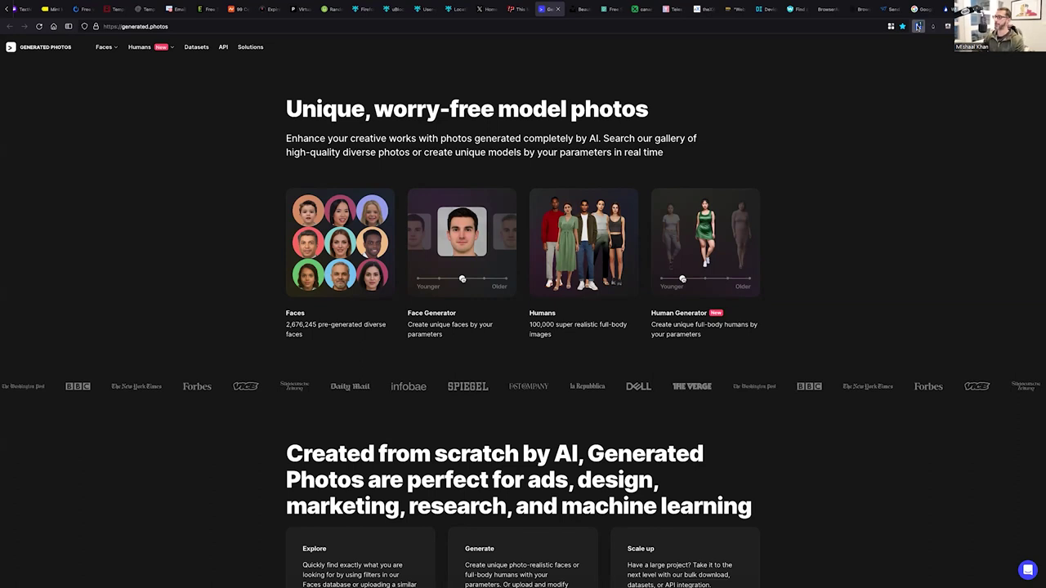
# - Open the generator in the Bitwarden extension and set it to generate a username
pyautogui.click(917, 26)
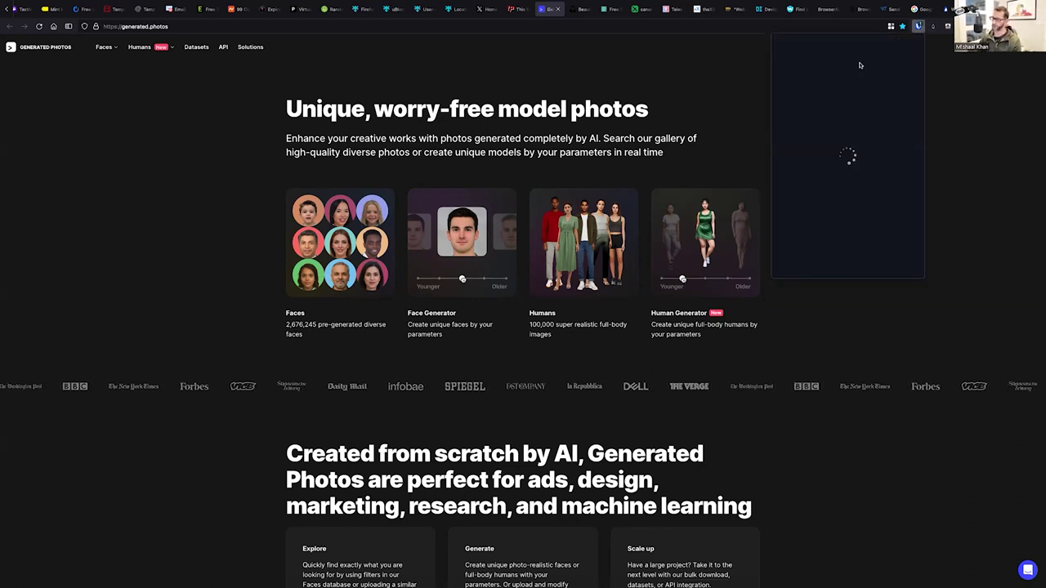
pyautogui.click(918, 27)
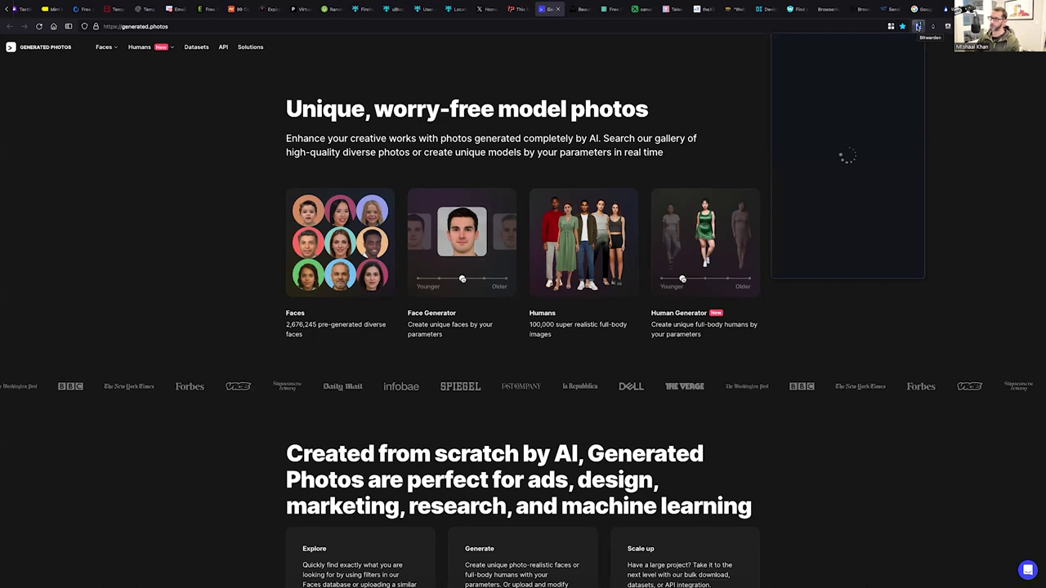
pyautogui.click(918, 27)
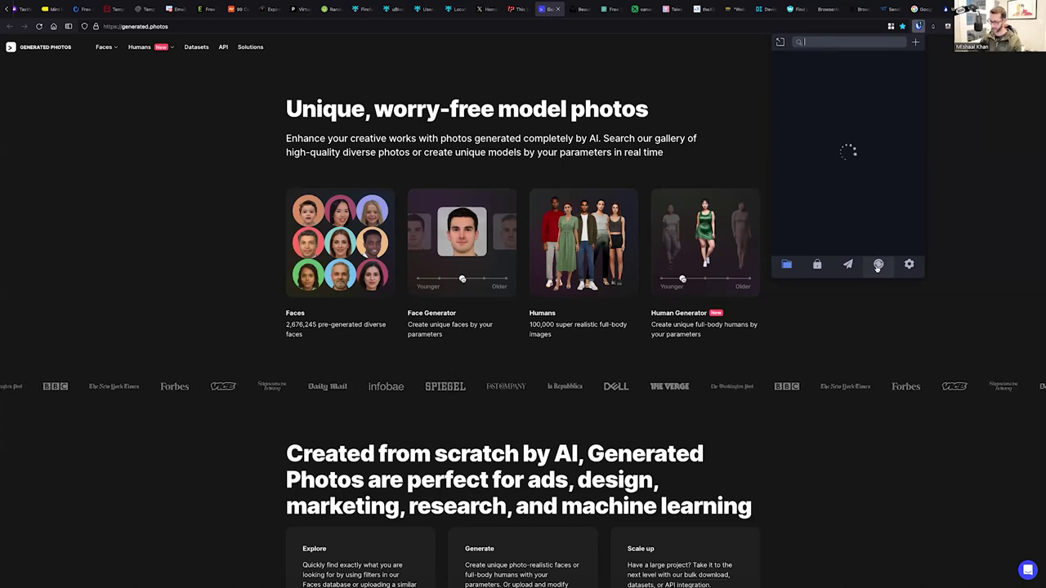
pyautogui.click(877, 265)
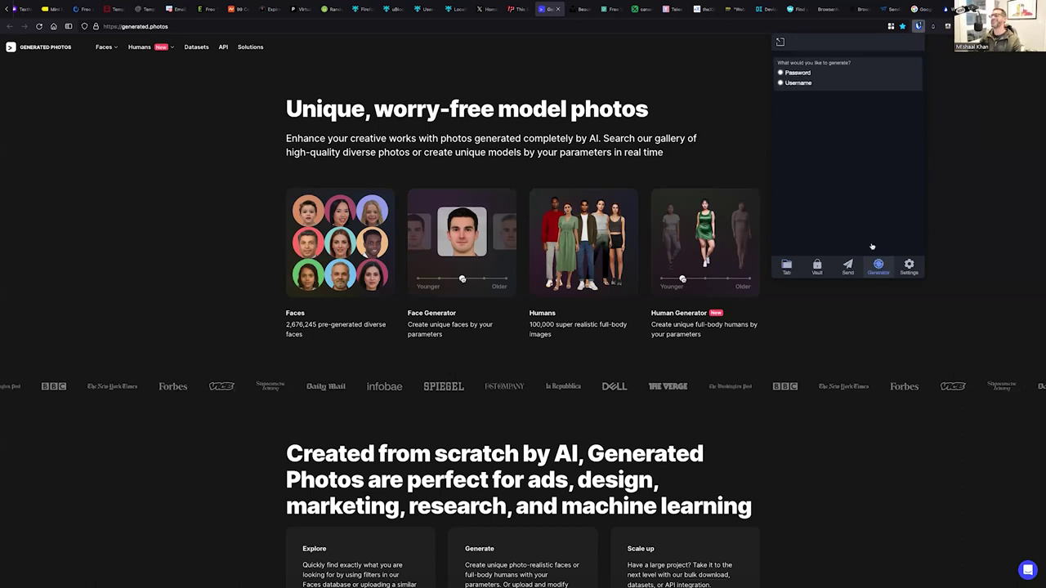
pyautogui.click(780, 82)
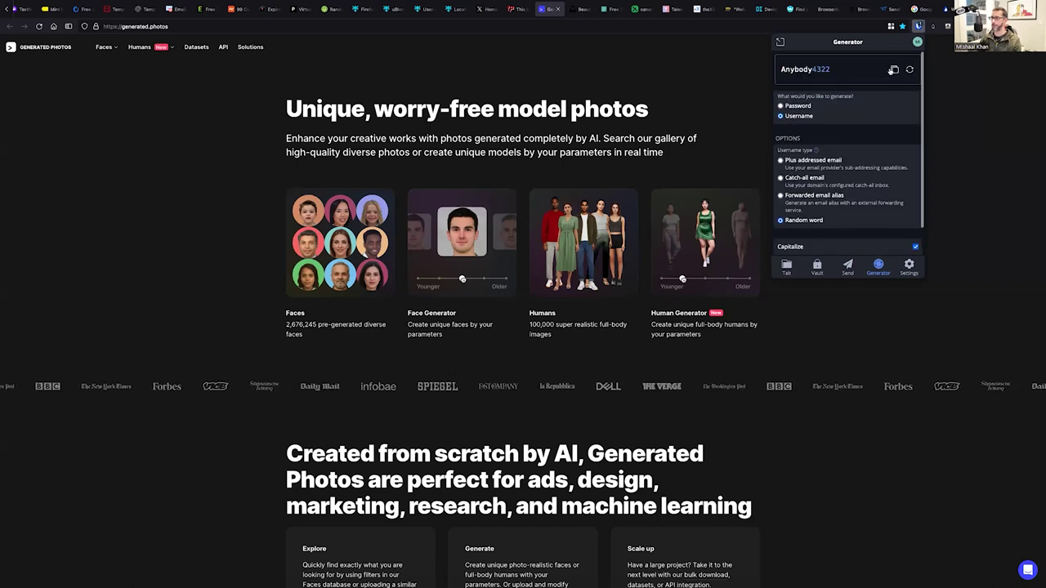
# - Regenerate the random-word username twice, review the username options, highlight the generated username and close Bitwarden
pyautogui.click(909, 70)
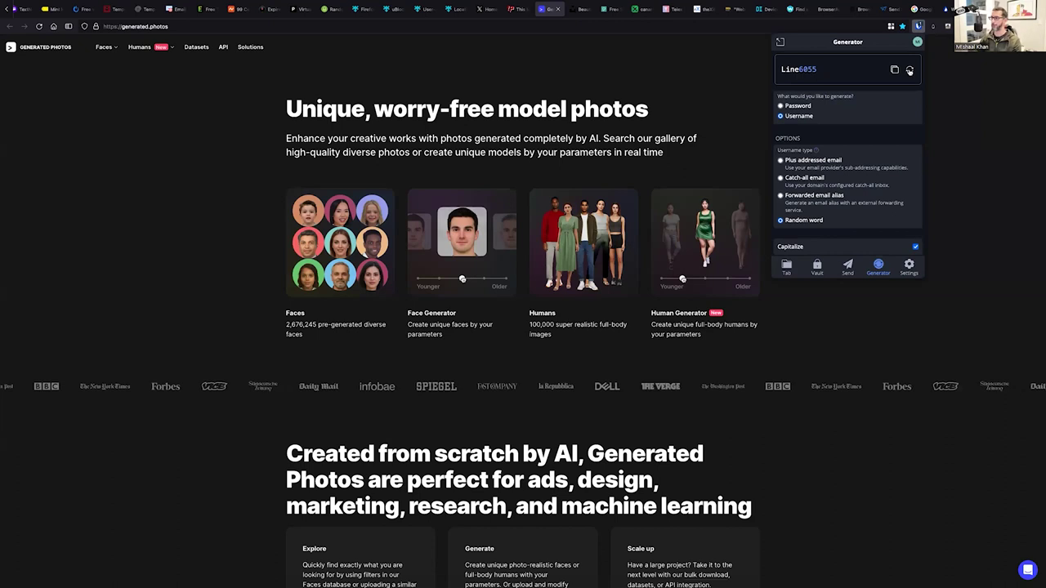
pyautogui.scroll(-1, 823, 175)
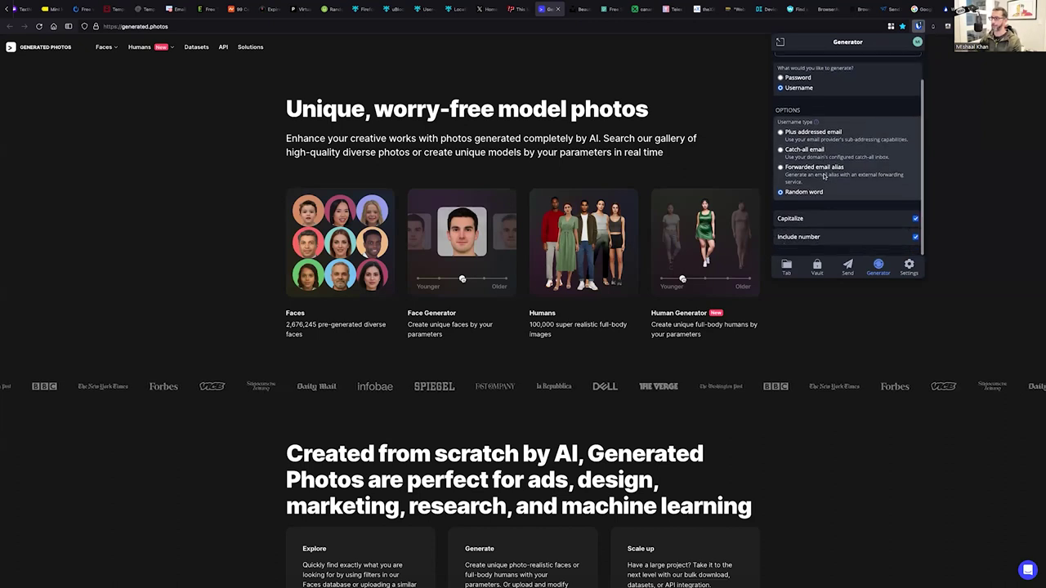
pyautogui.scroll(1, 807, 230)
pyautogui.click(910, 71)
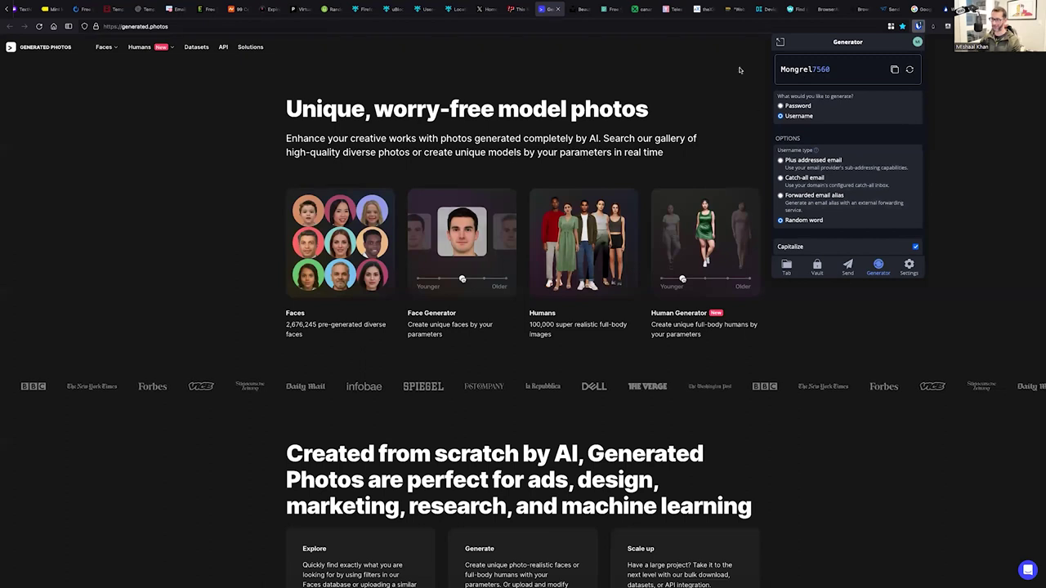
pyautogui.doubleClick(796, 72)
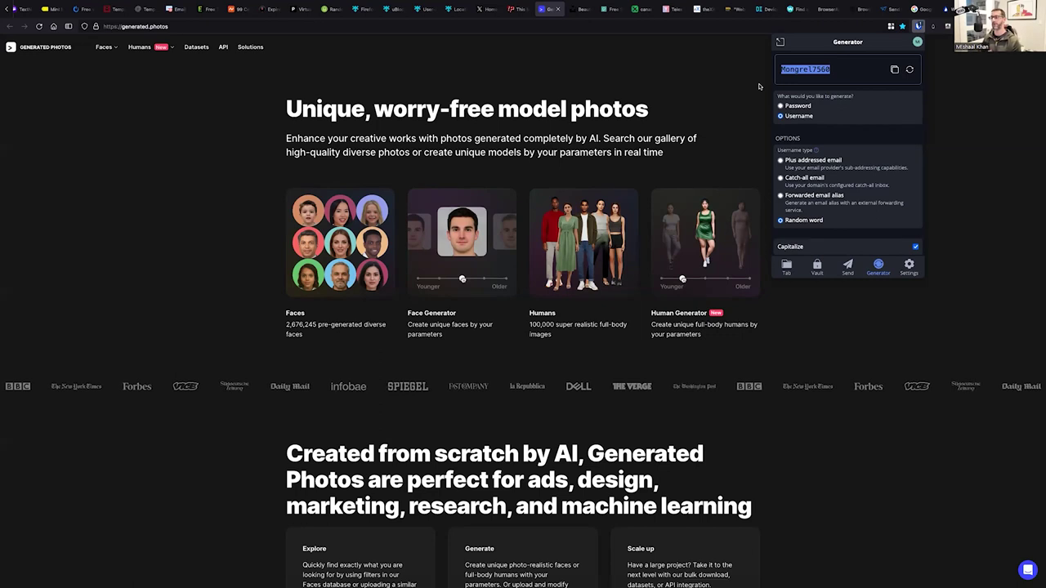
pyautogui.press('Escape')
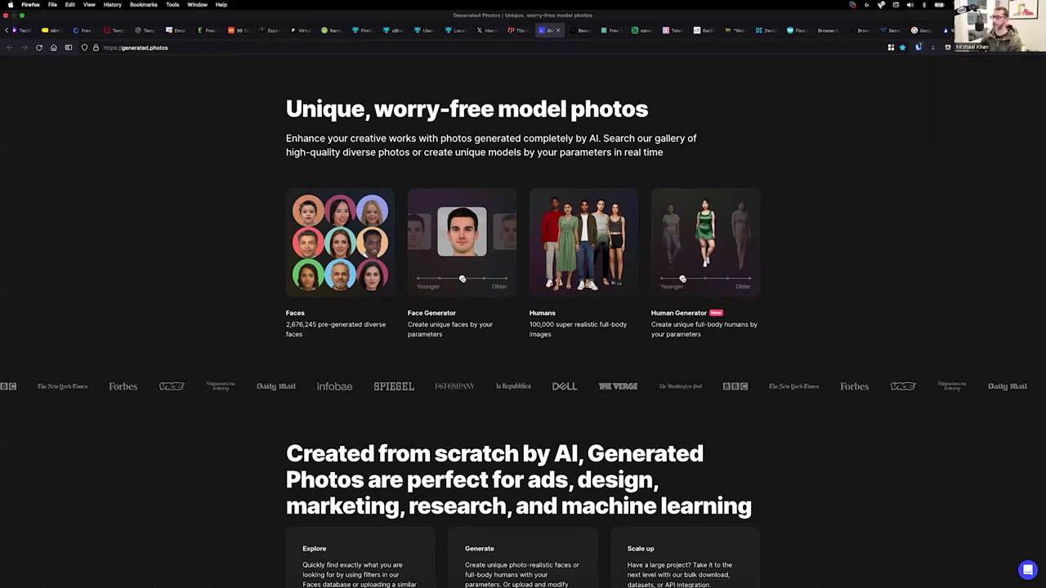
# - Open a new tab in the first alias container and go to linkedin.com
pyautogui.click(919, 47)
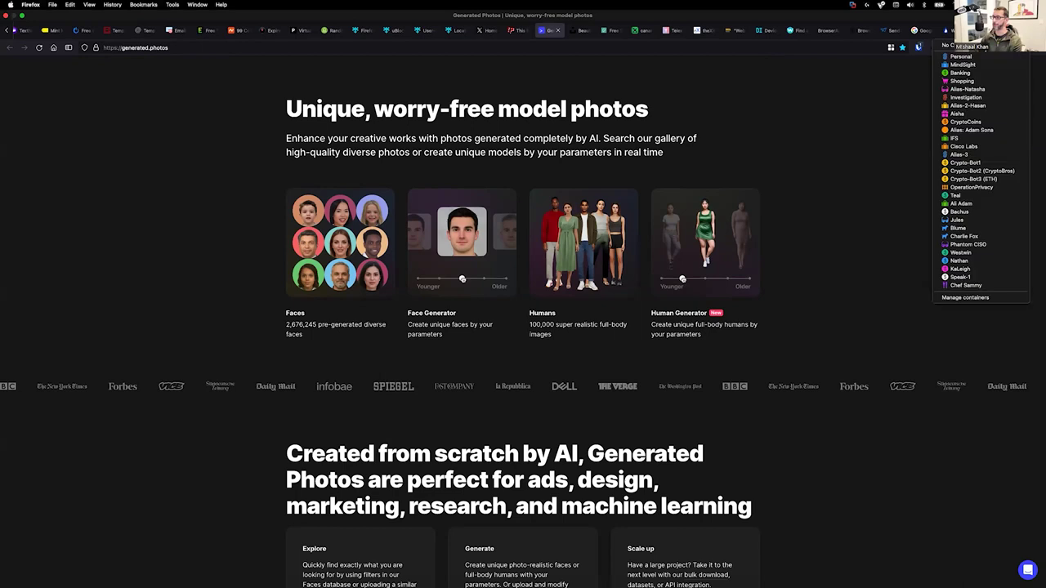
pyautogui.click(985, 90)
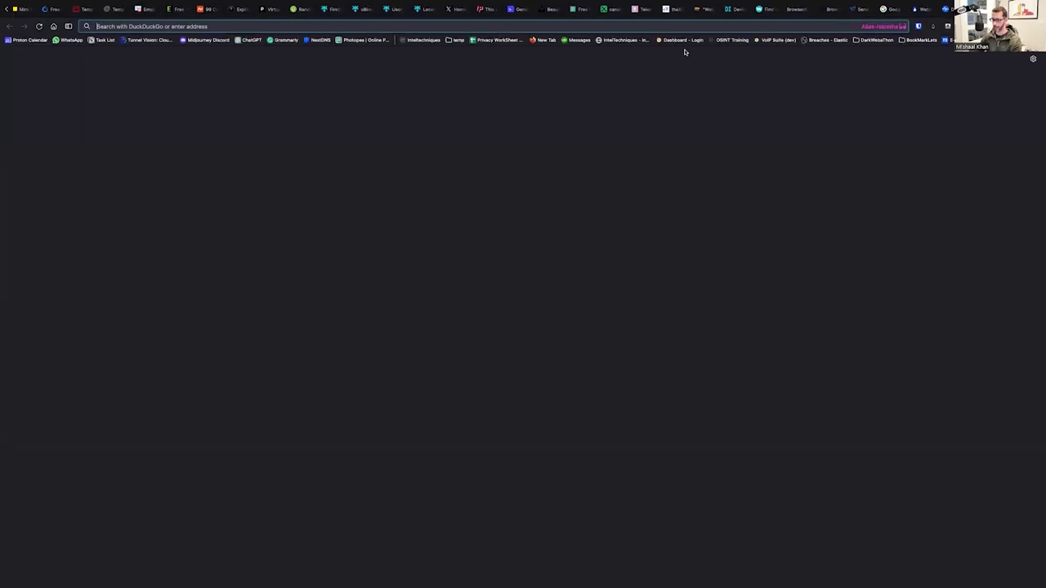
pyautogui.write('linkedin.com')
pyautogui.press('Return')
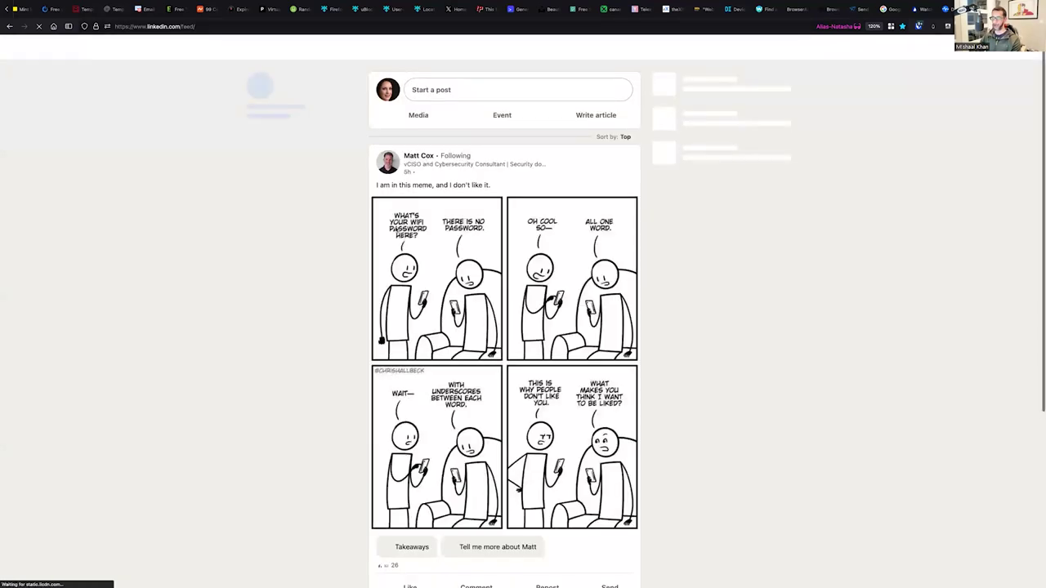
# - Open the alias account's own LinkedIn profile from the feed and view its profile photo enlarged
pyautogui.scroll(-1, 395, 231)
pyautogui.scroll(-1, 395, 232)
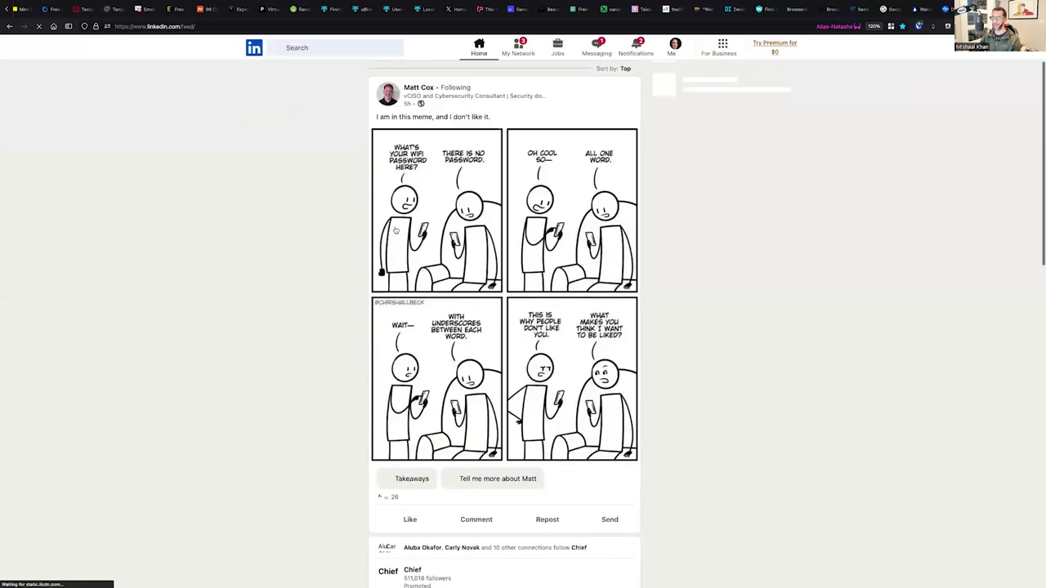
pyautogui.scroll(-5, 395, 231)
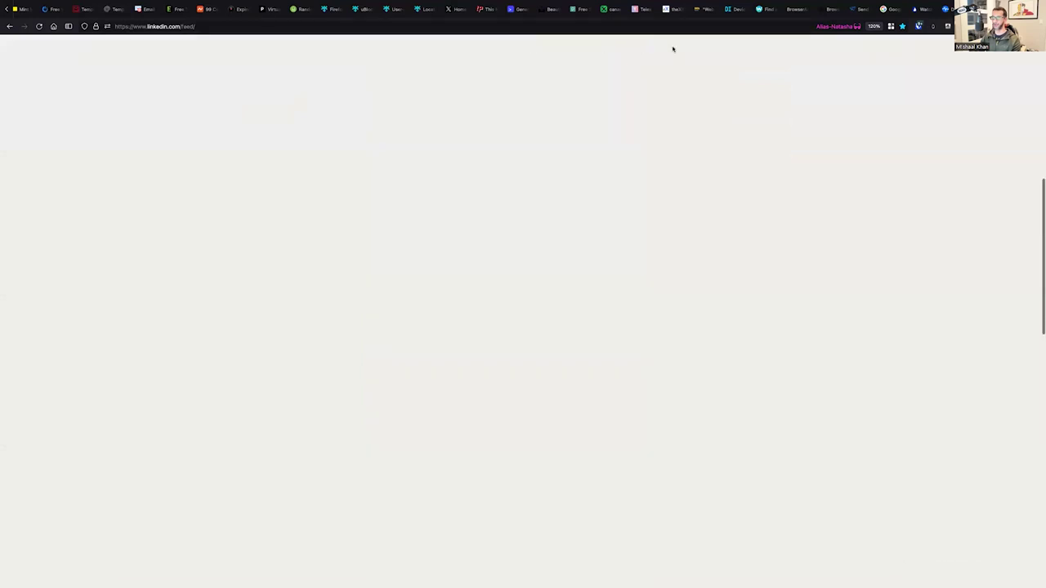
pyautogui.click(981, 576)
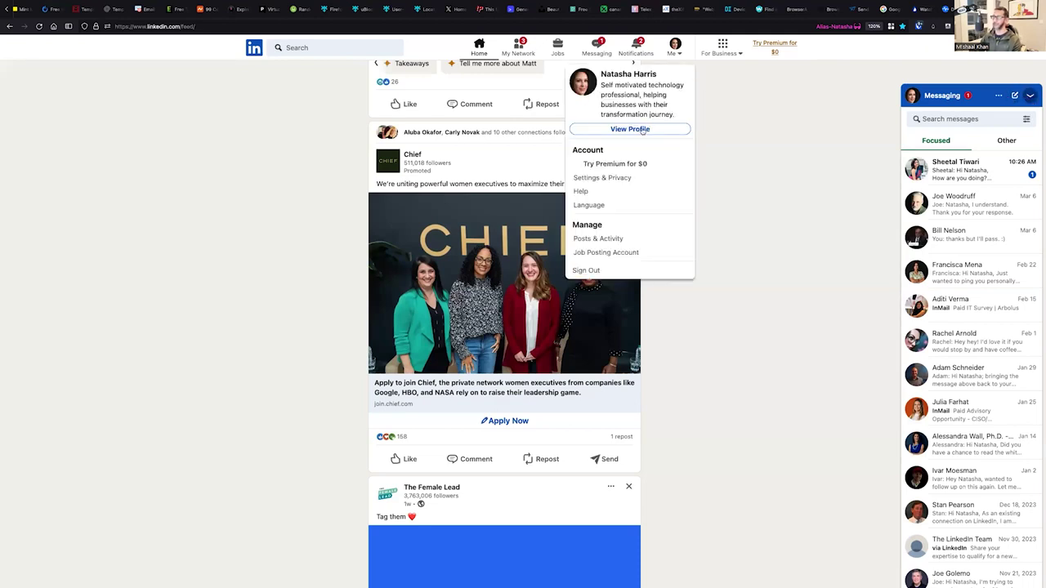
pyautogui.click(643, 131)
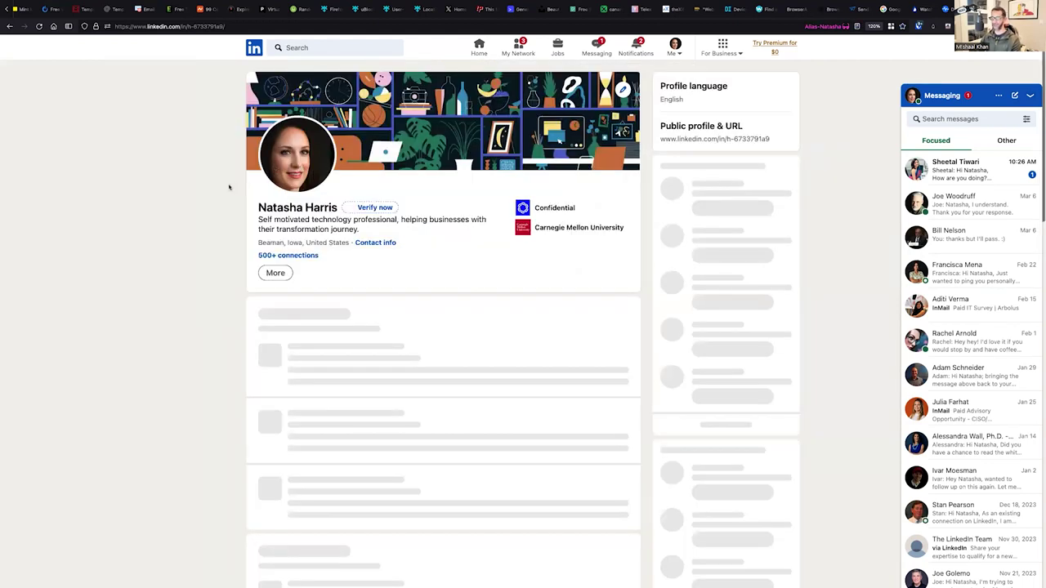
pyautogui.click(307, 172)
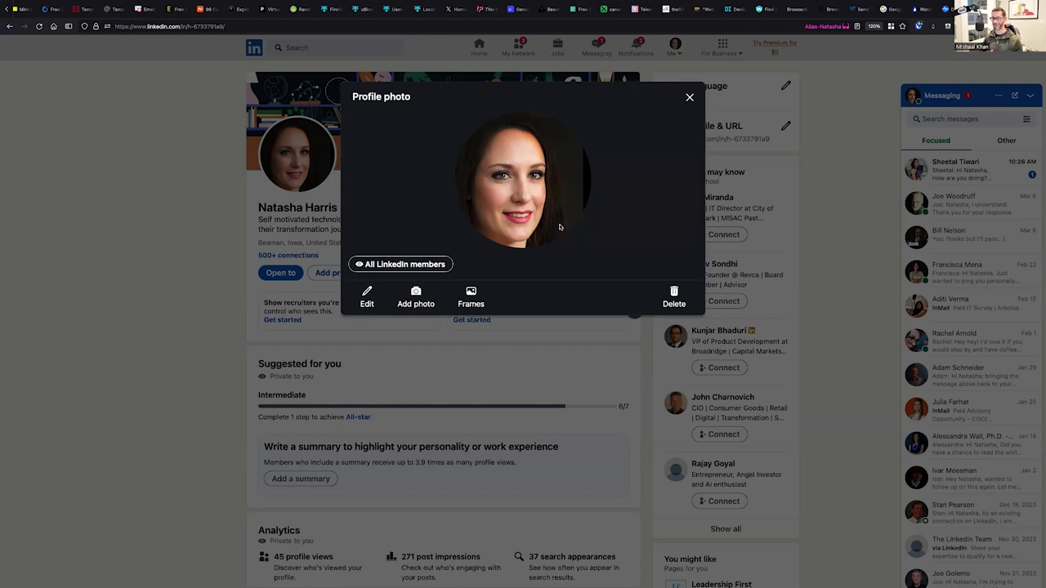
pyautogui.click(690, 98)
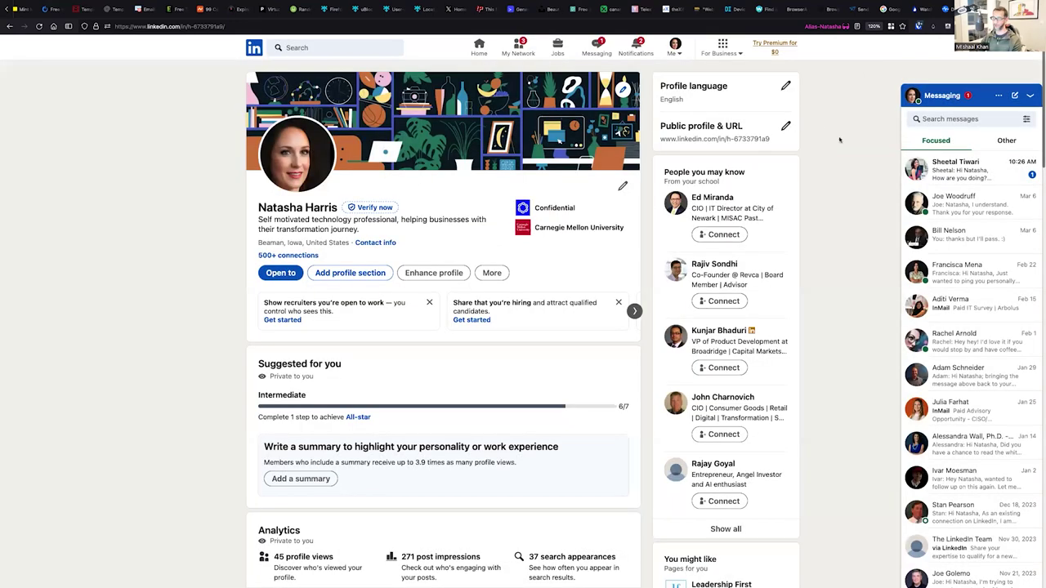
# - Collapse the messaging list and look through the alias profile's suggestions, analytics and resources sections
pyautogui.click(1031, 96)
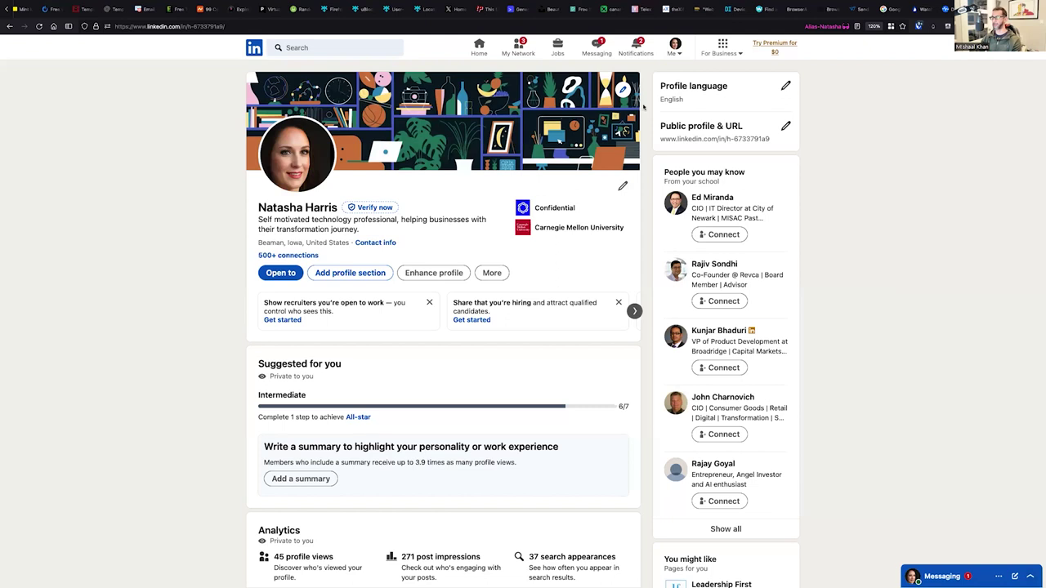
pyautogui.scroll(-2, 129, 144)
pyautogui.scroll(2, 128, 145)
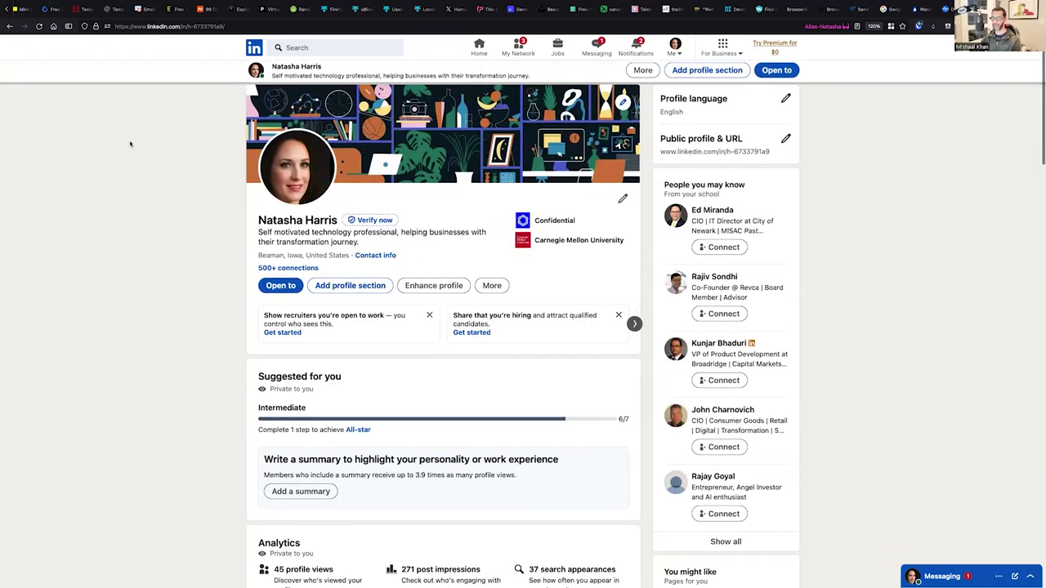
pyautogui.scroll(-5, 350, 458)
pyautogui.scroll(4, 299, 480)
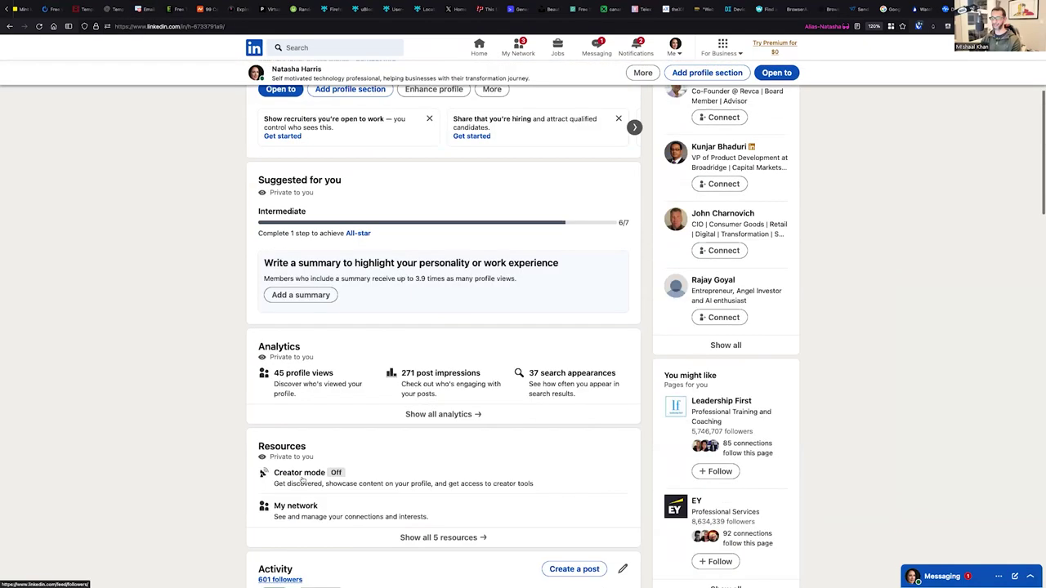
pyautogui.scroll(-1, 273, 164)
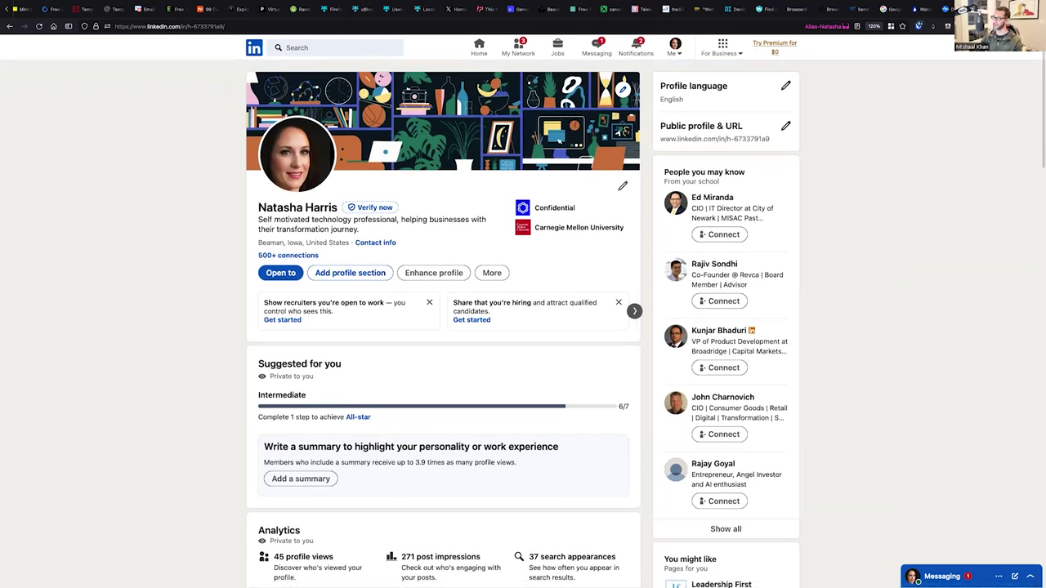
# - Leave LinkedIn for the Firefox Multi-Account Containers add-on page and highlight "Multi-Account Containers" in its title
pyautogui.click(541, 9)
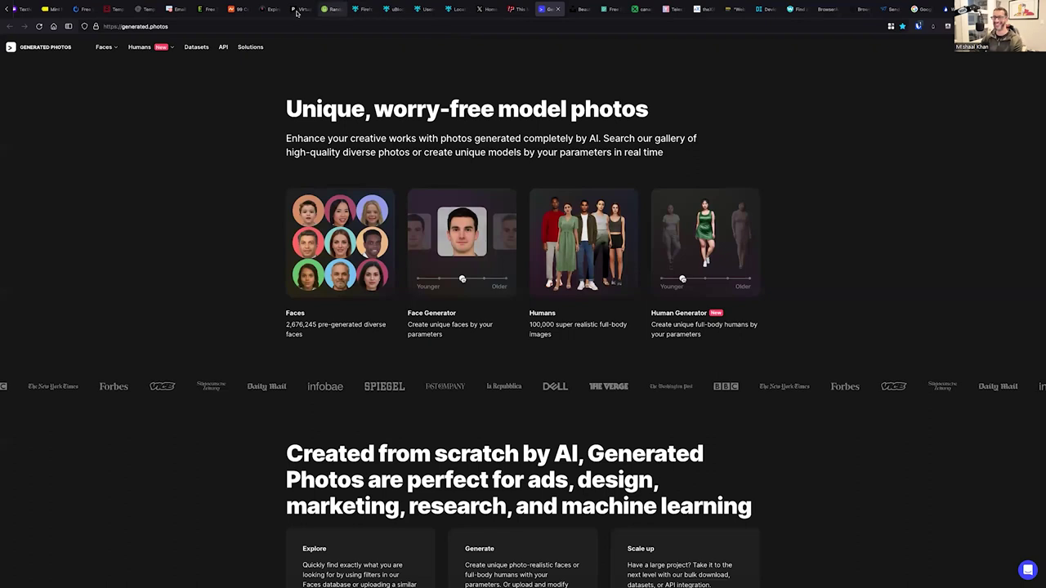
pyautogui.click(363, 9)
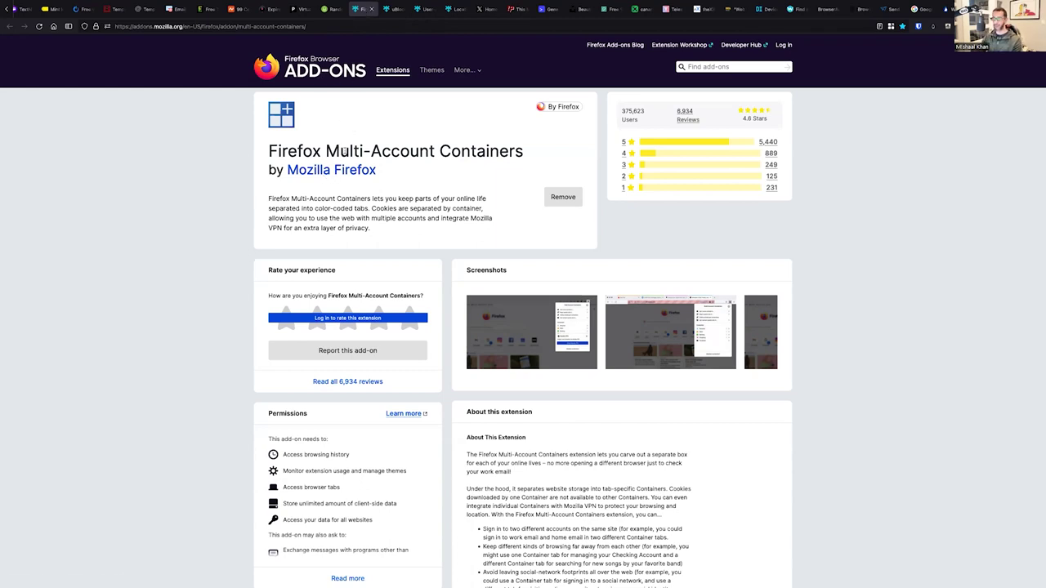
pyautogui.moveTo(326, 151); pyautogui.dragTo(523, 152)
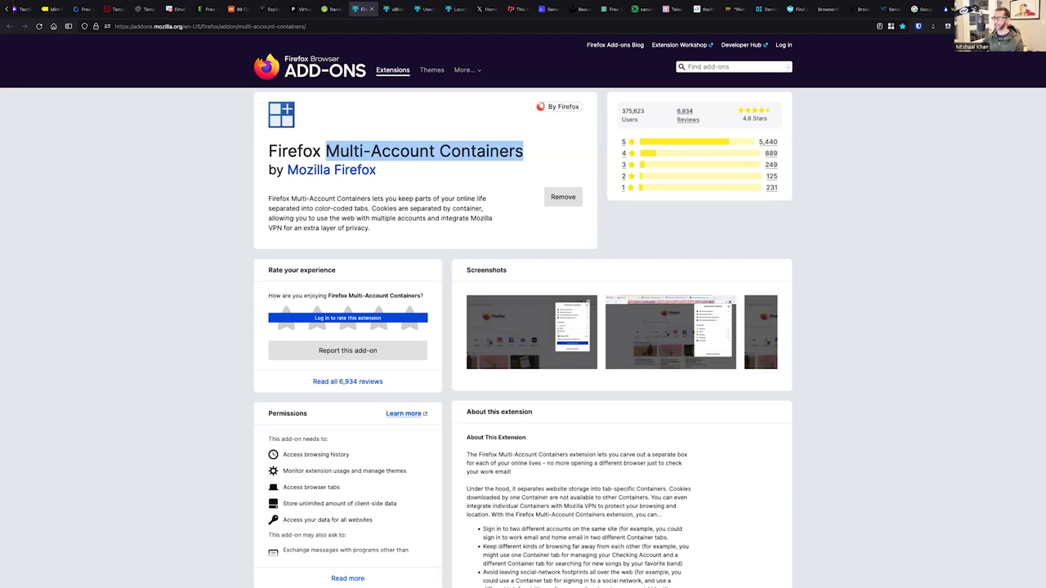
# - Open the LinkedIn home page in a tab outside any container
pyautogui.click(950, 25)
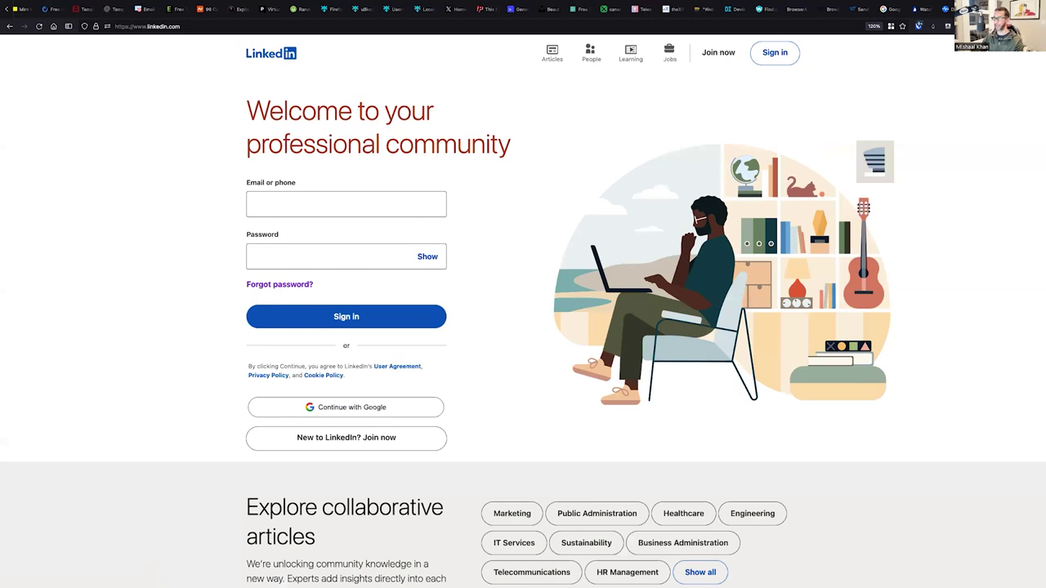
# - Open LinkedIn in the Personal container, and load it again in a separate Investigation container tab
pyautogui.click(918, 26)
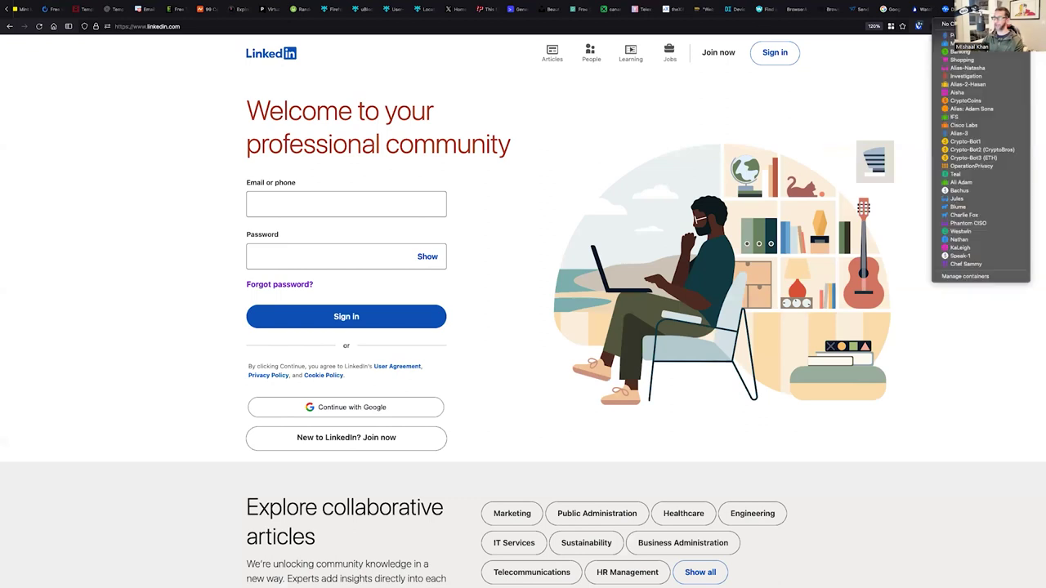
pyautogui.click(950, 35)
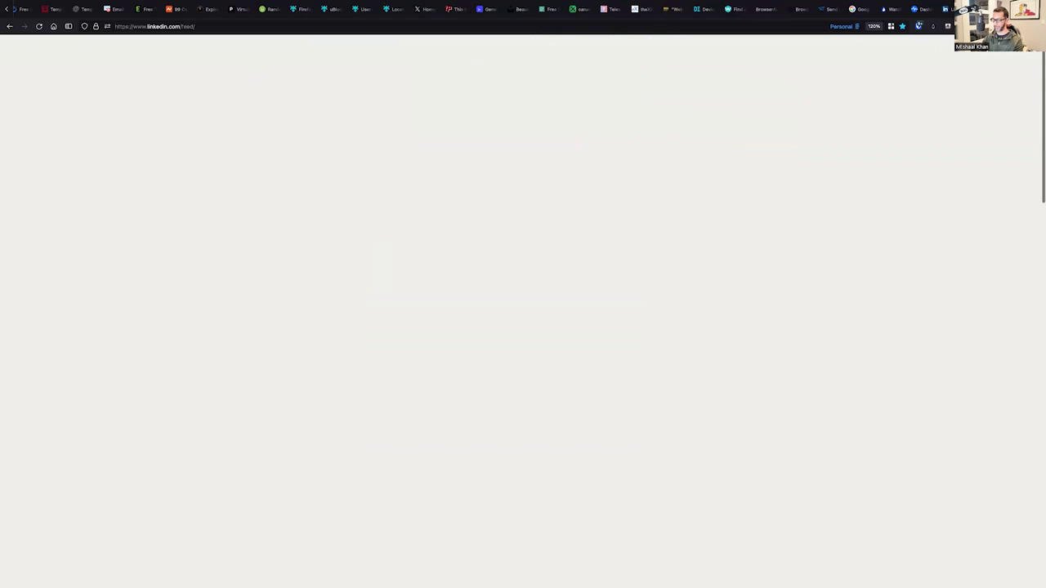
pyautogui.click(991, 26)
pyautogui.click(966, 76)
pyautogui.write('li')
pyautogui.press('Return')
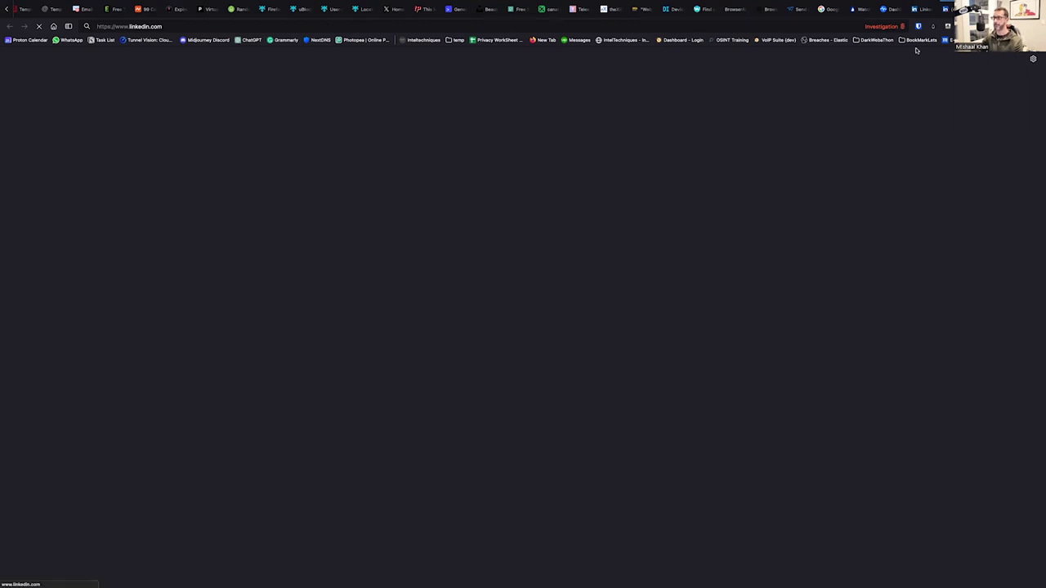
pyautogui.click(917, 10)
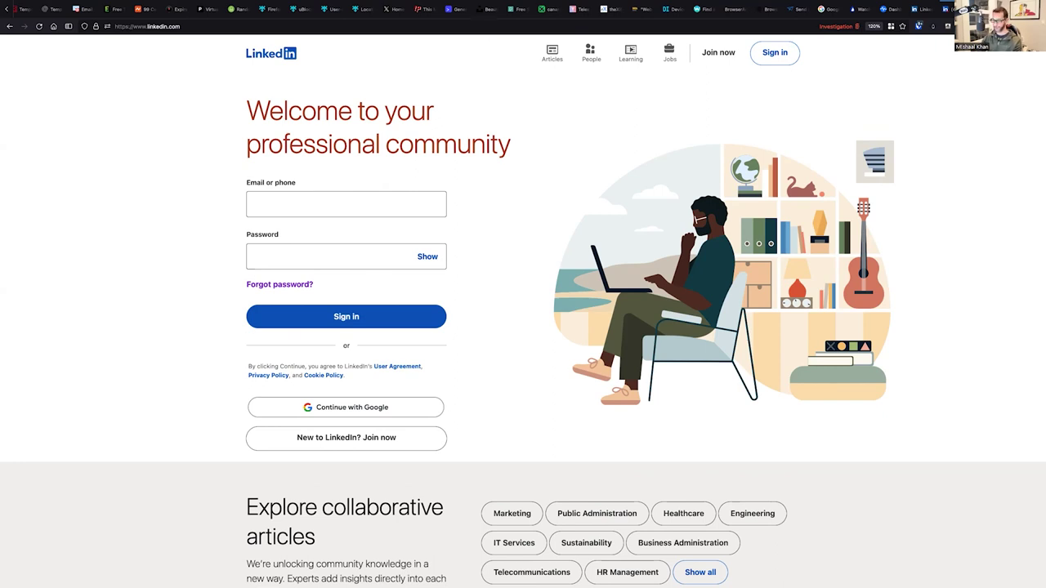
# - Go to the uBlock Origin add-on page and open the extension's blocking panel there
pyautogui.click(268, 9)
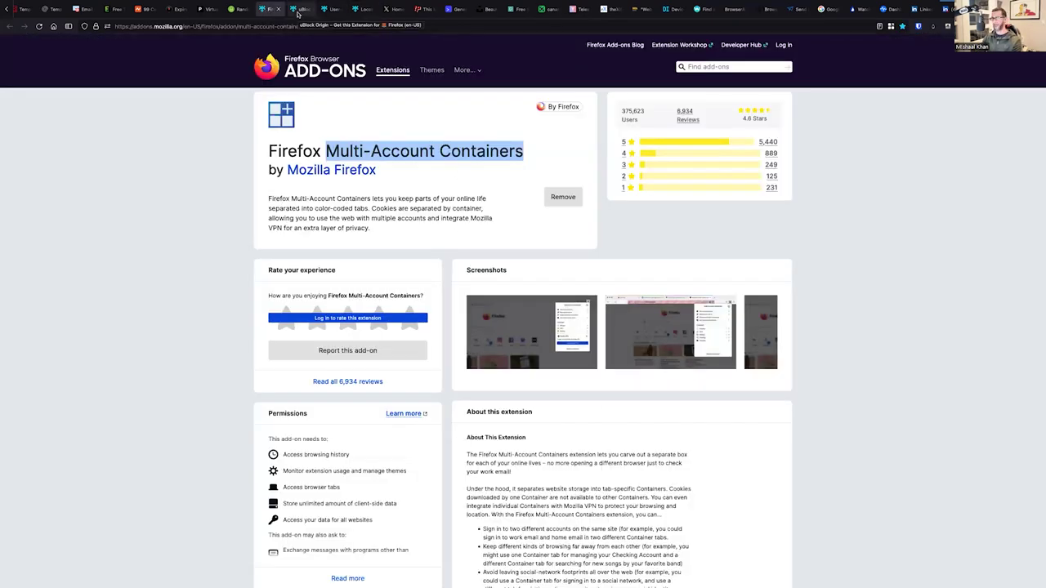
pyautogui.click(299, 9)
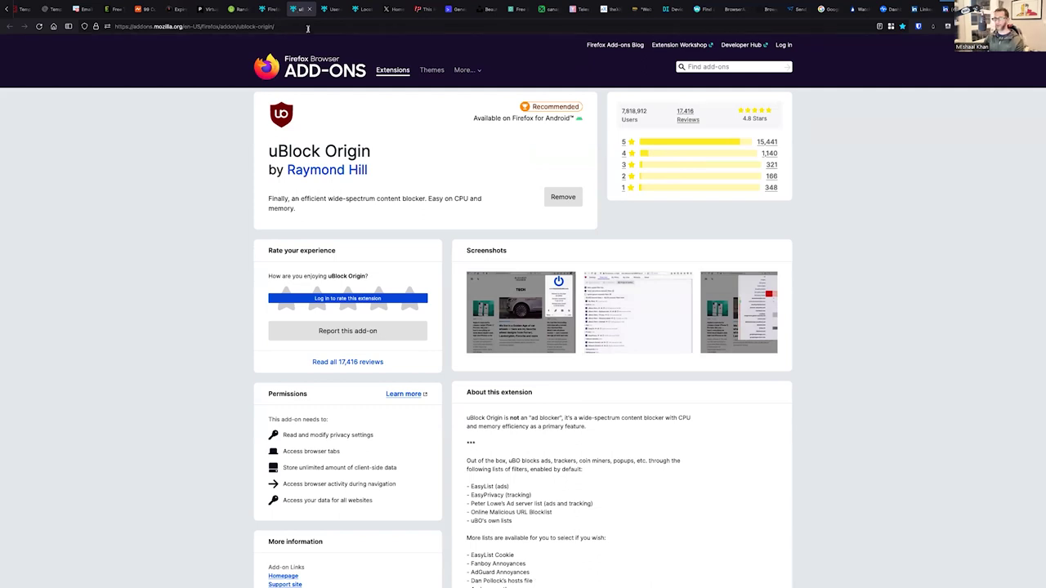
pyautogui.click(948, 27)
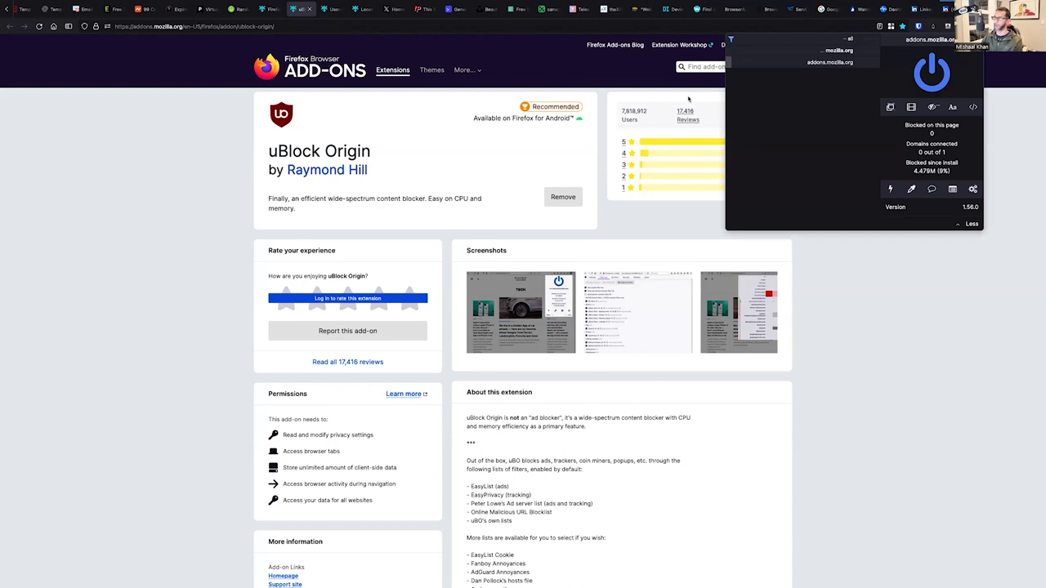
# - Check uBlock Origin's blocking panel on the LinkedIn feed and on the Device Info site
pyautogui.click(948, 9)
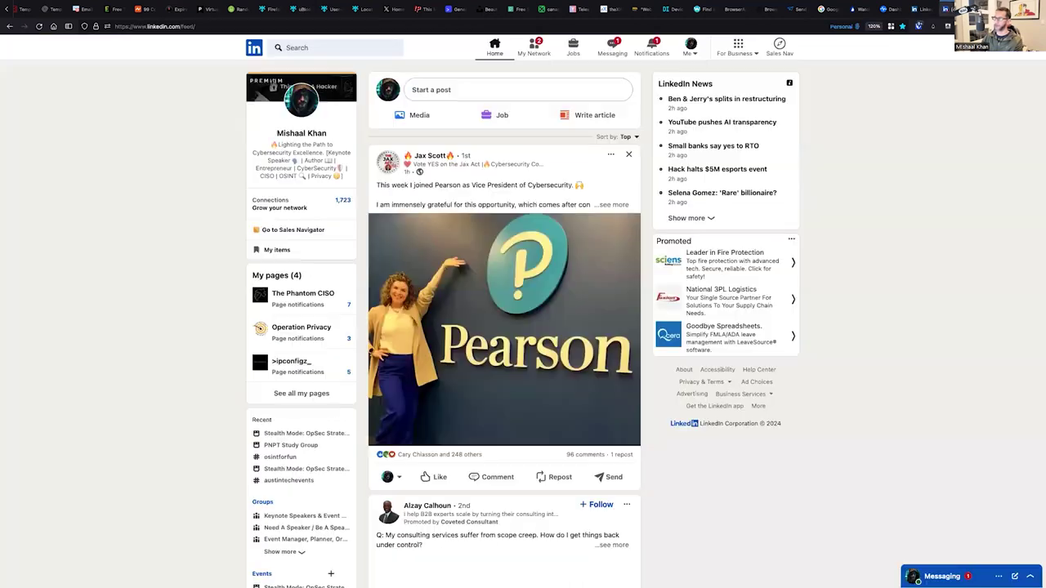
pyautogui.click(918, 26)
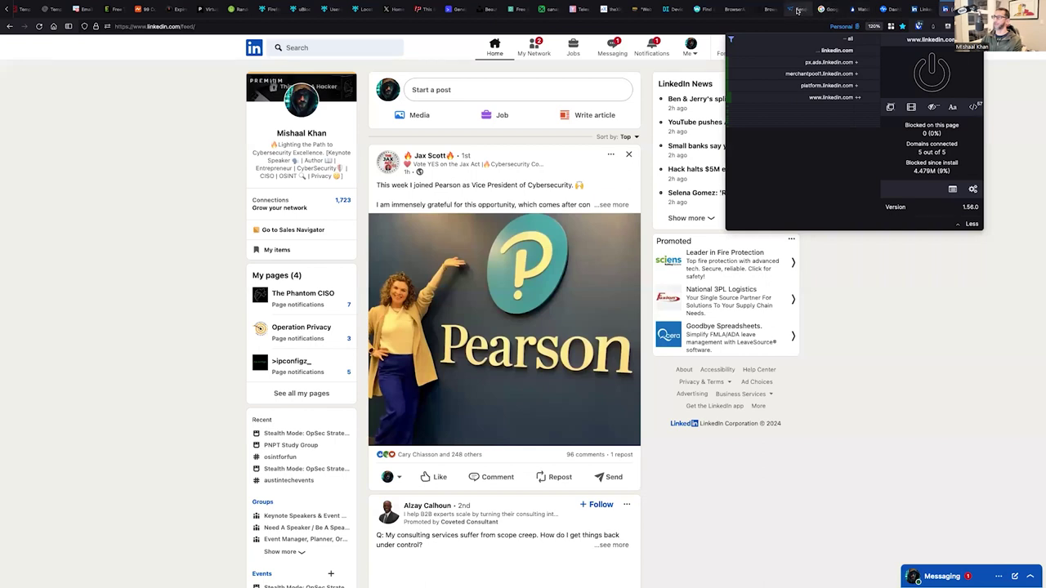
pyautogui.click(676, 9)
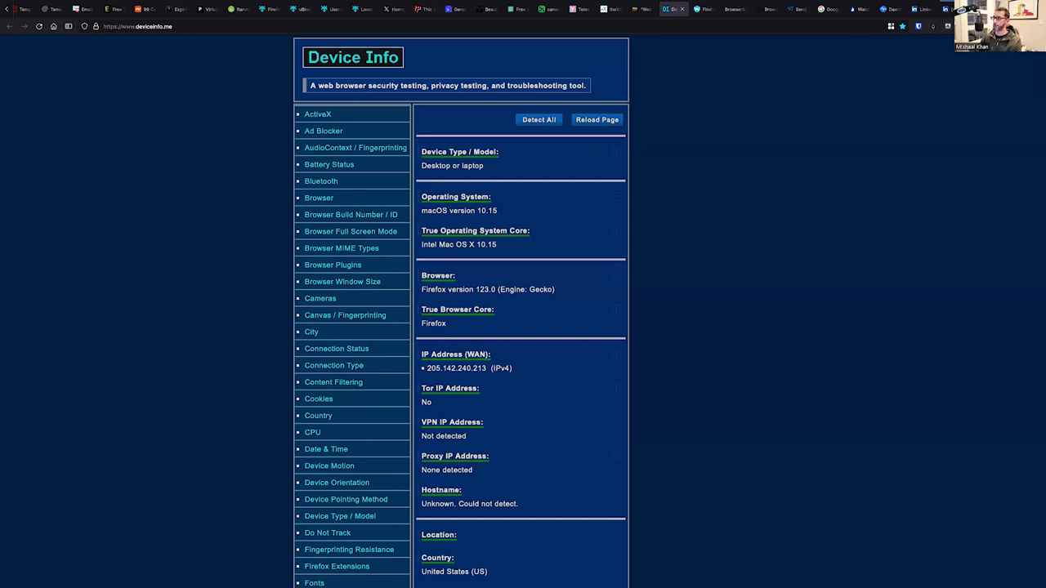
pyautogui.click(918, 26)
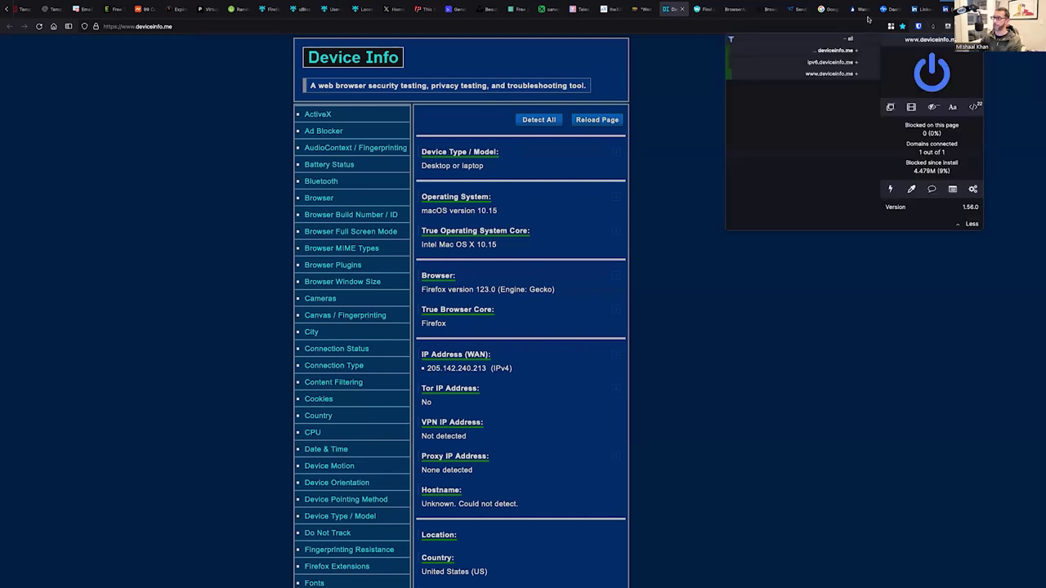
# - Inspect uBlock Origin's blocked domains on the Generated Photos site, switching blocking off and back on for that site
pyautogui.click(447, 11)
pyautogui.click(447, 11)
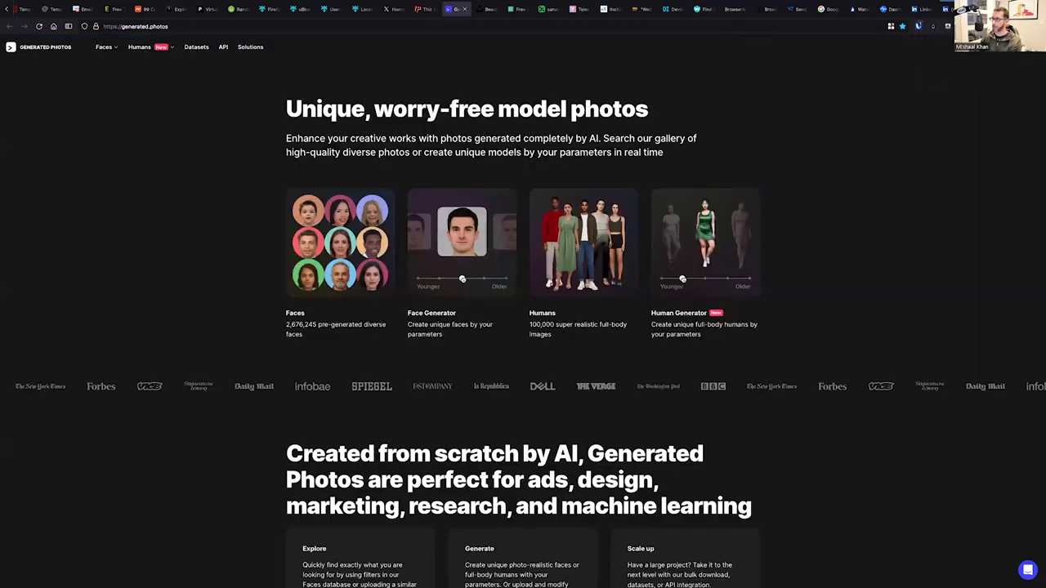
pyautogui.click(917, 26)
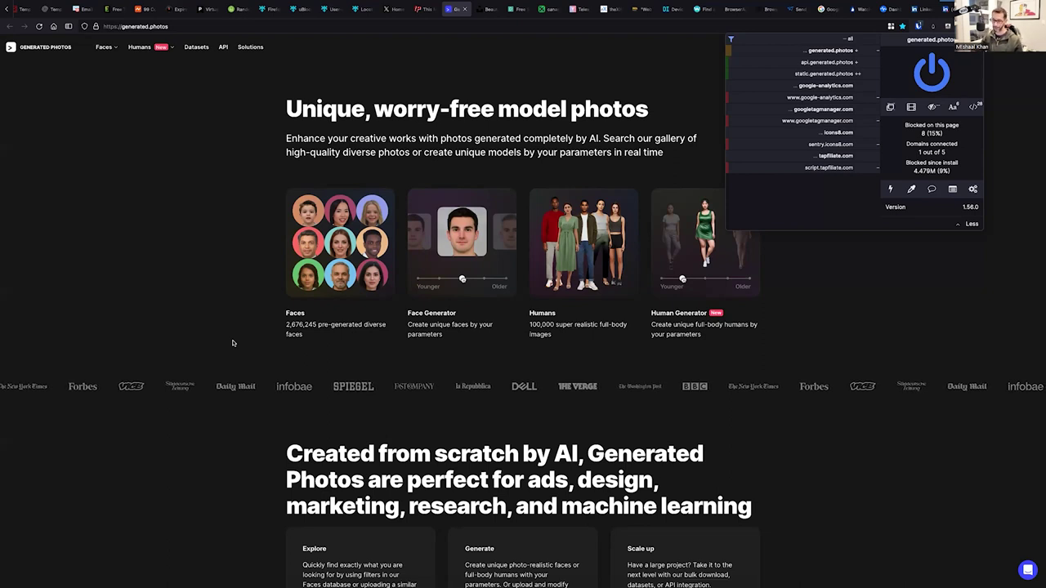
pyautogui.click(933, 80)
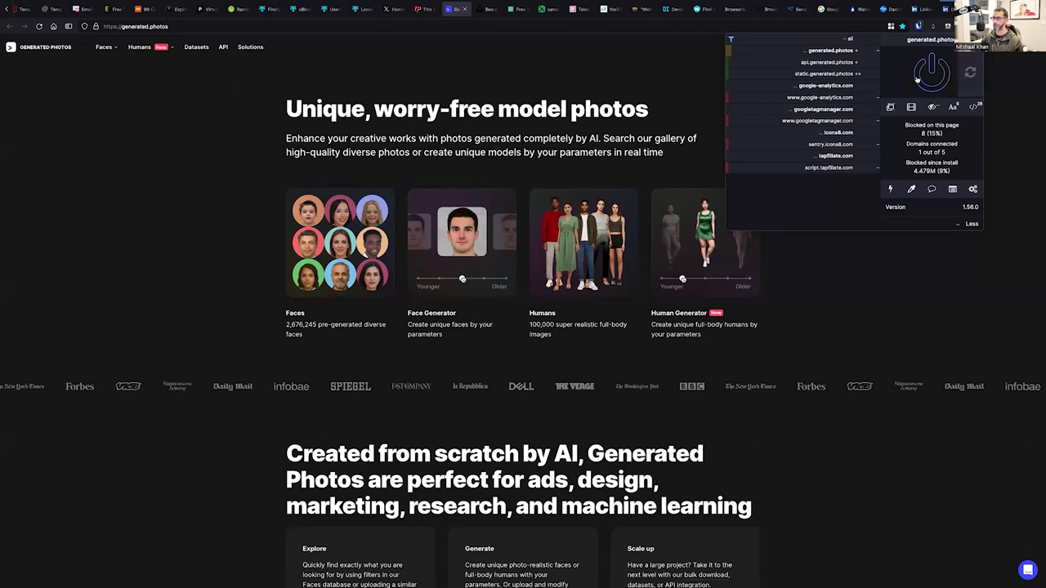
pyautogui.click(920, 79)
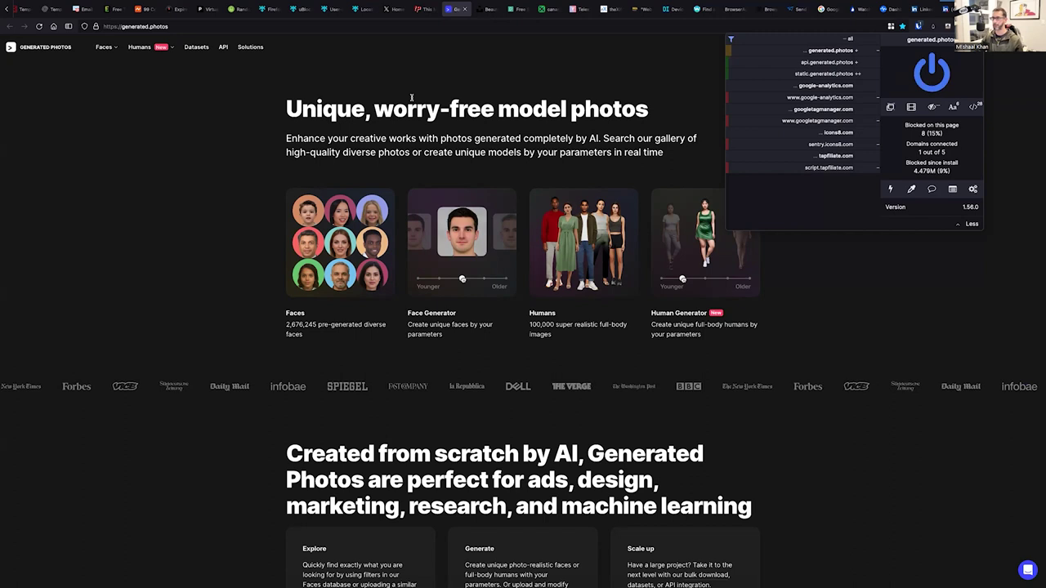
# - Return to the uBlock Origin add-on page and highlight the extension's title
pyautogui.click(303, 11)
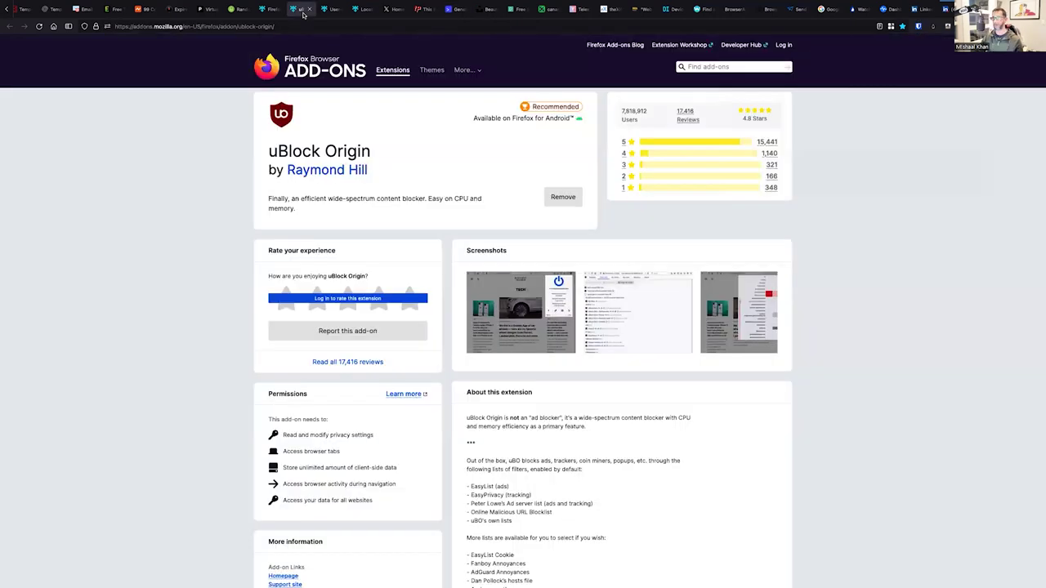
pyautogui.doubleClick(294, 151)
pyautogui.tripleClick(294, 152)
# - Highlight the title on the User-Agent Switcher add-on page and set the user agent to Windows / Edge 44
pyautogui.click(329, 10)
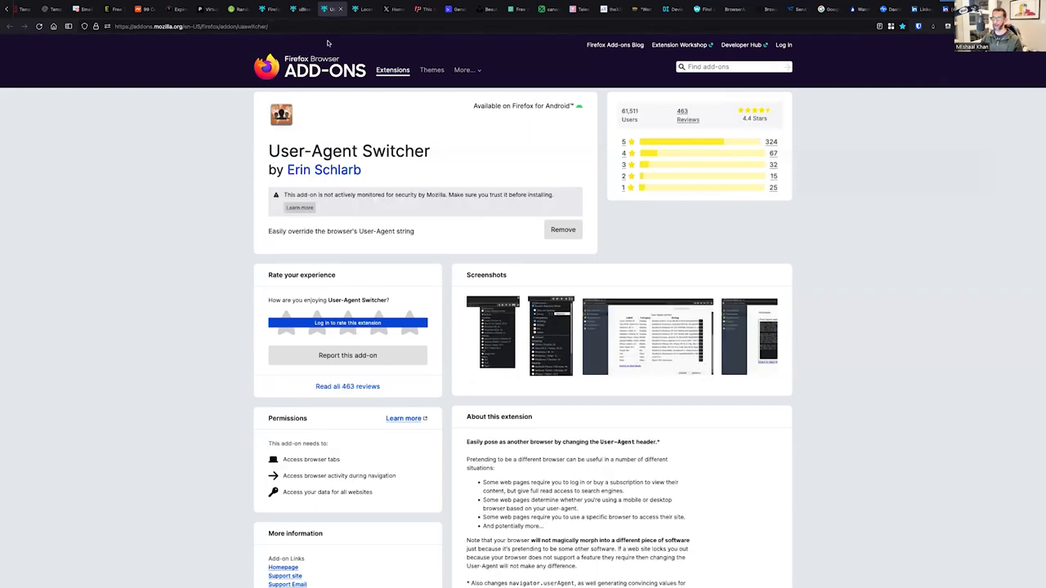
pyautogui.tripleClick(280, 151)
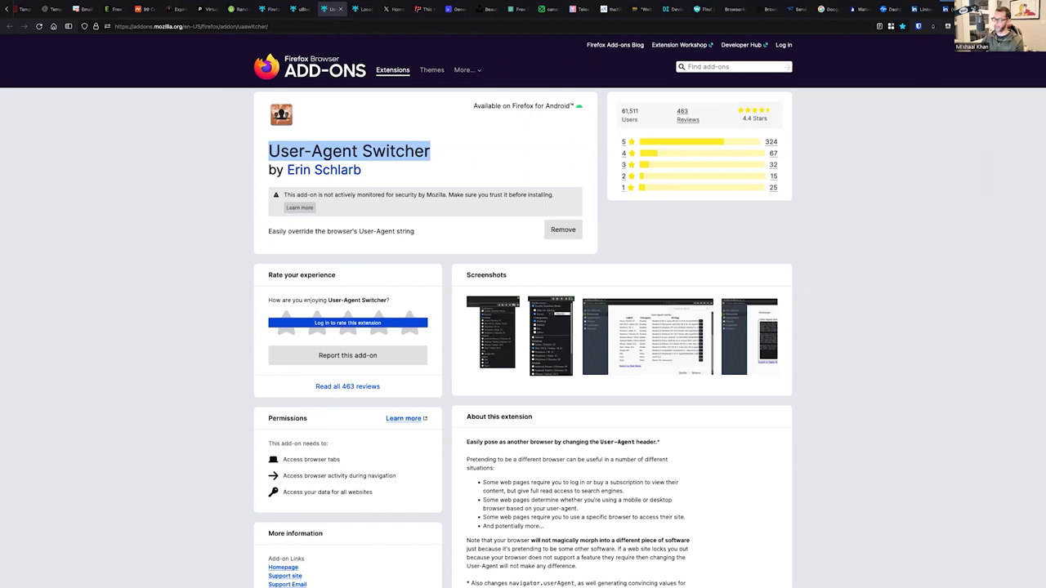
pyautogui.click(948, 26)
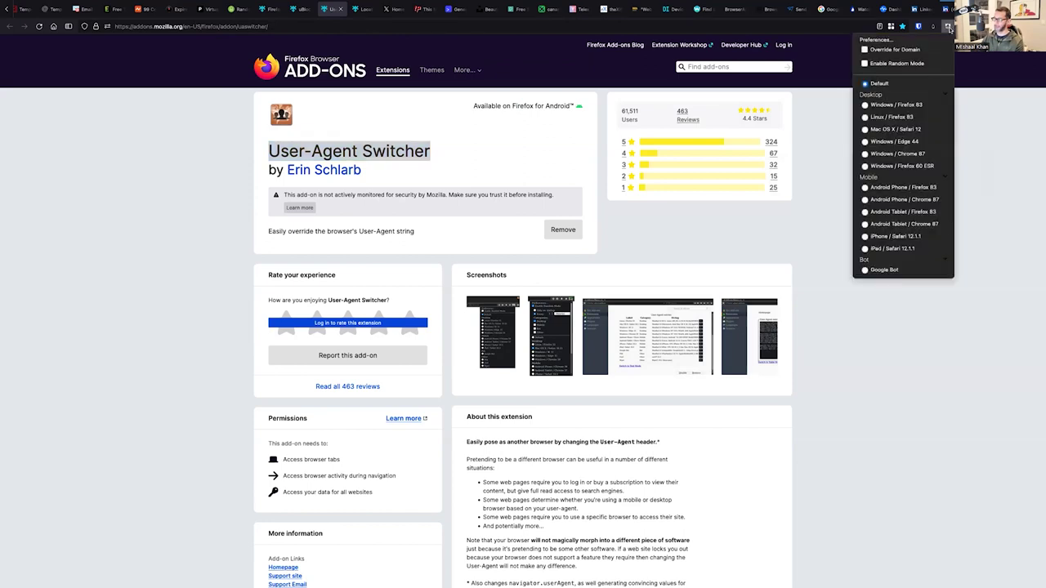
pyautogui.click(865, 142)
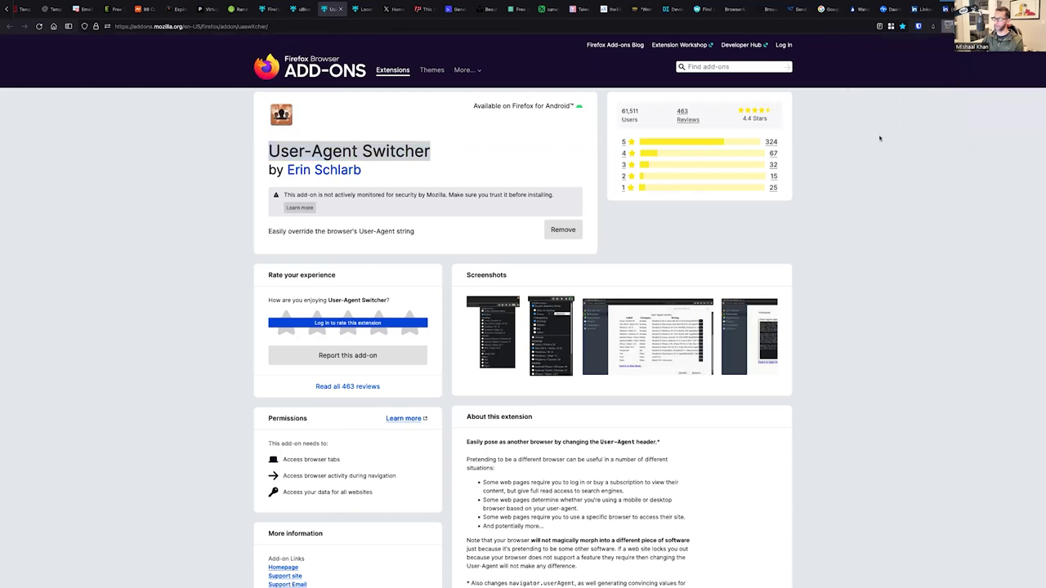
pyautogui.click(948, 26)
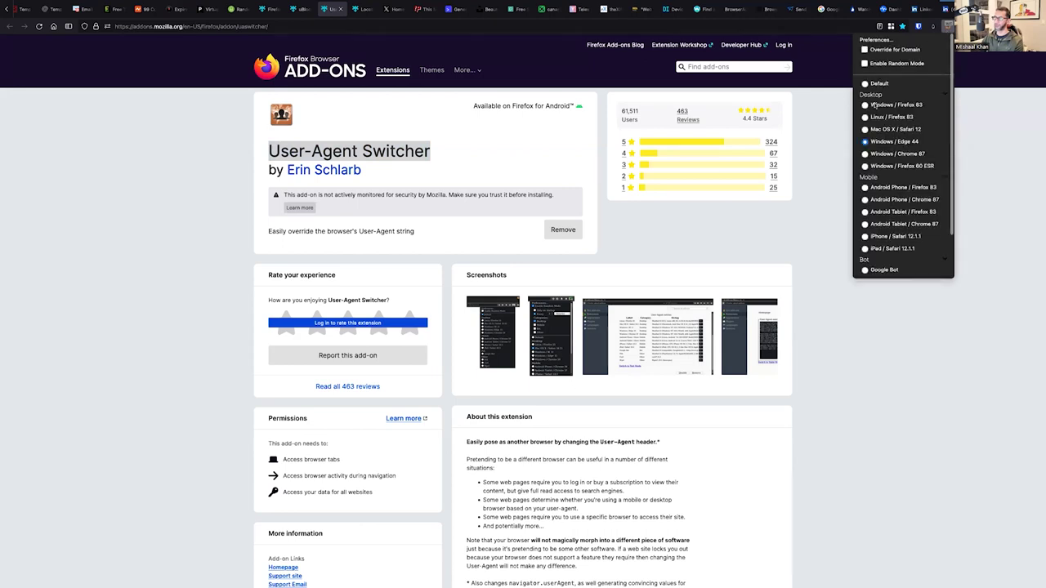
pyautogui.click(562, 113)
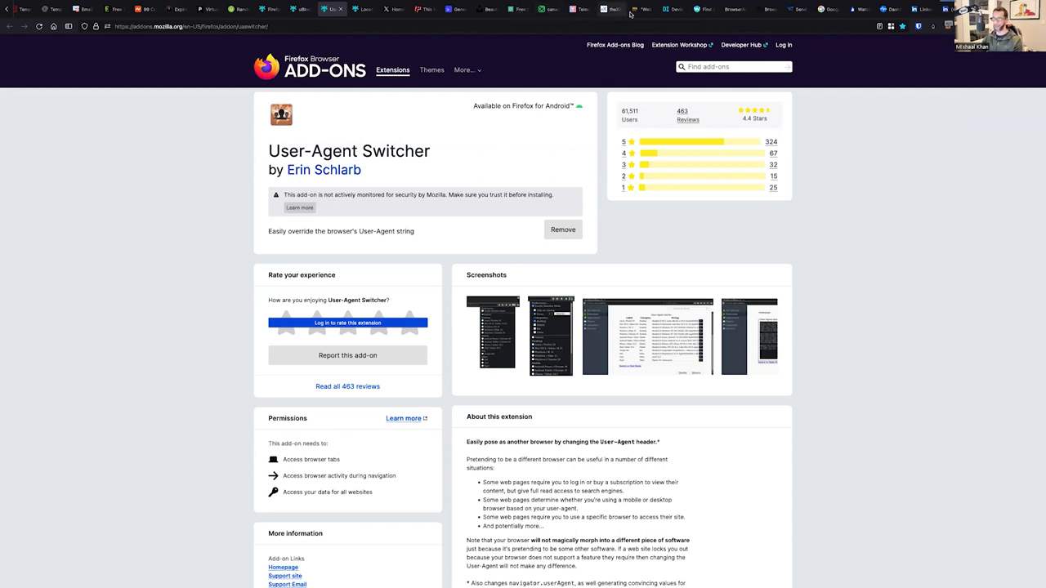
# - Open the Device Info site and highlight its operating system core, VPN IP address and region results
pyautogui.click(670, 11)
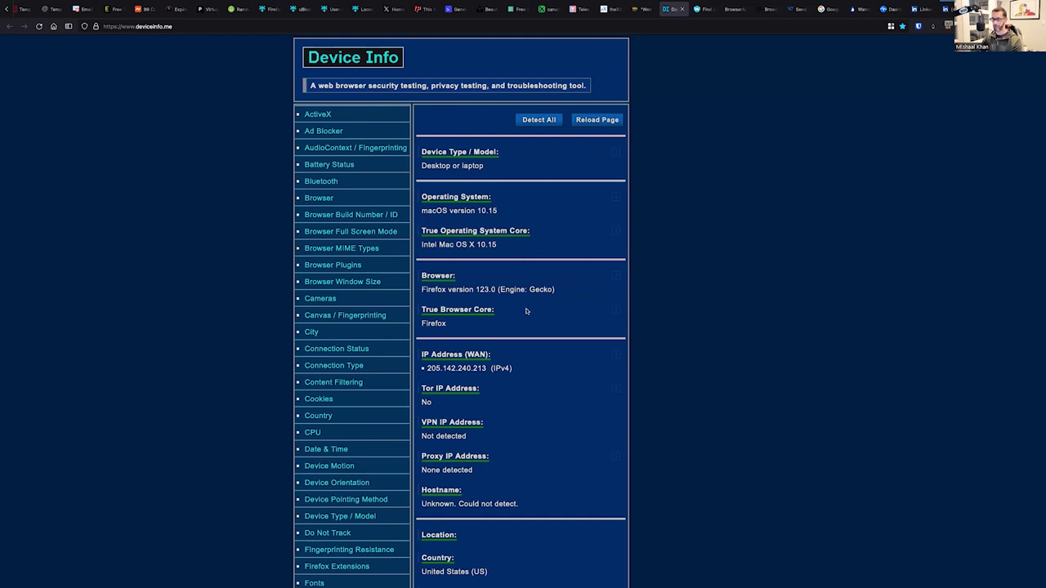
pyautogui.moveTo(422, 244); pyautogui.dragTo(459, 250)
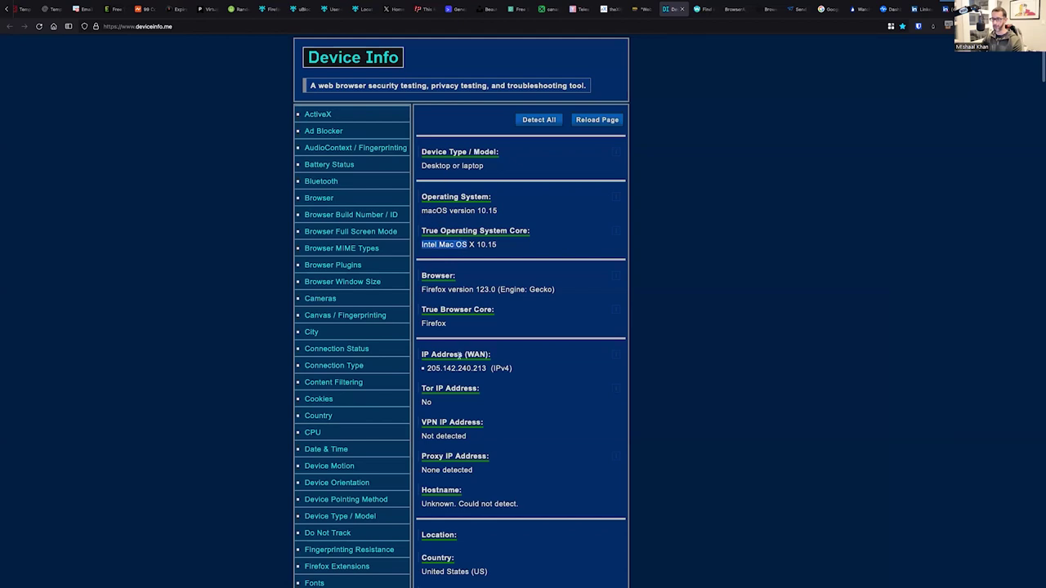
pyautogui.scroll(-3, 464, 419)
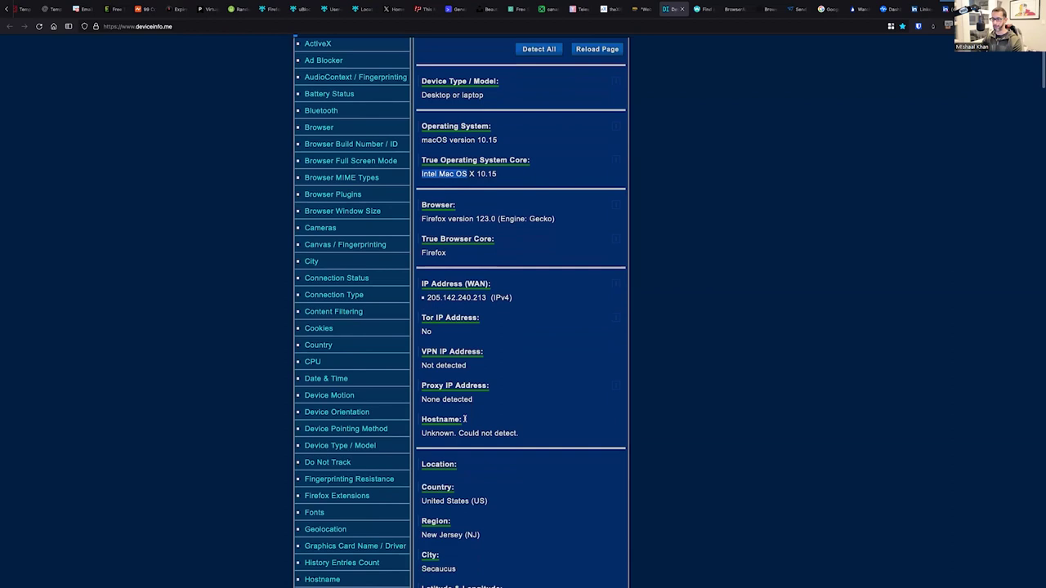
pyautogui.scroll(-4, 475, 361)
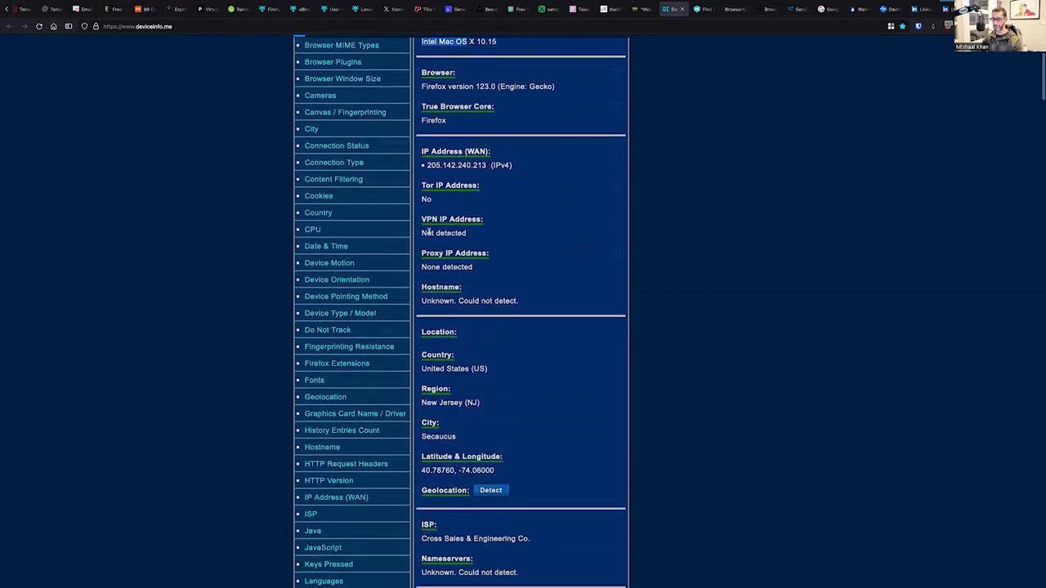
pyautogui.tripleClick(452, 233)
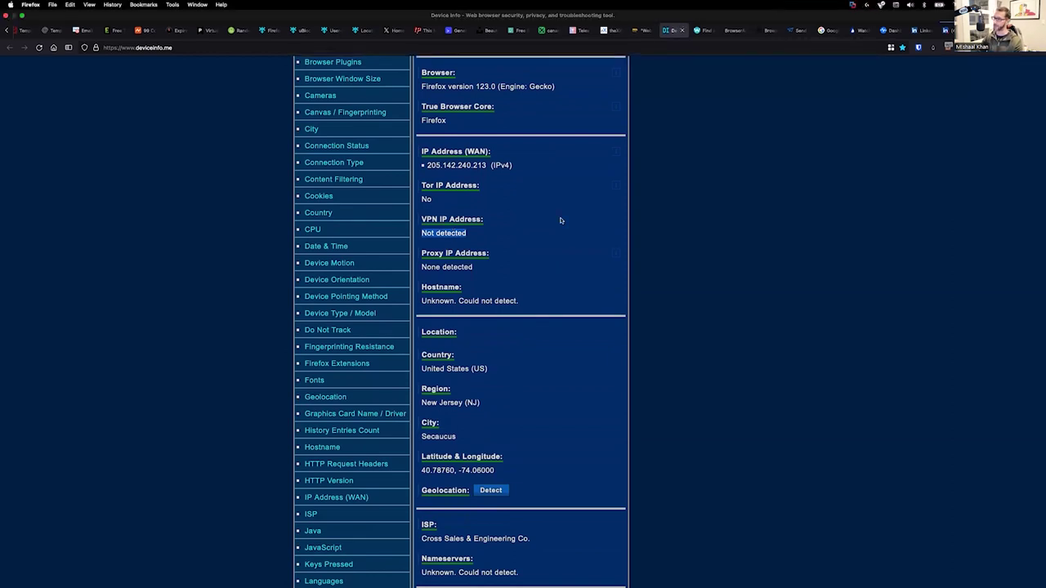
pyautogui.scroll(-3, 509, 275)
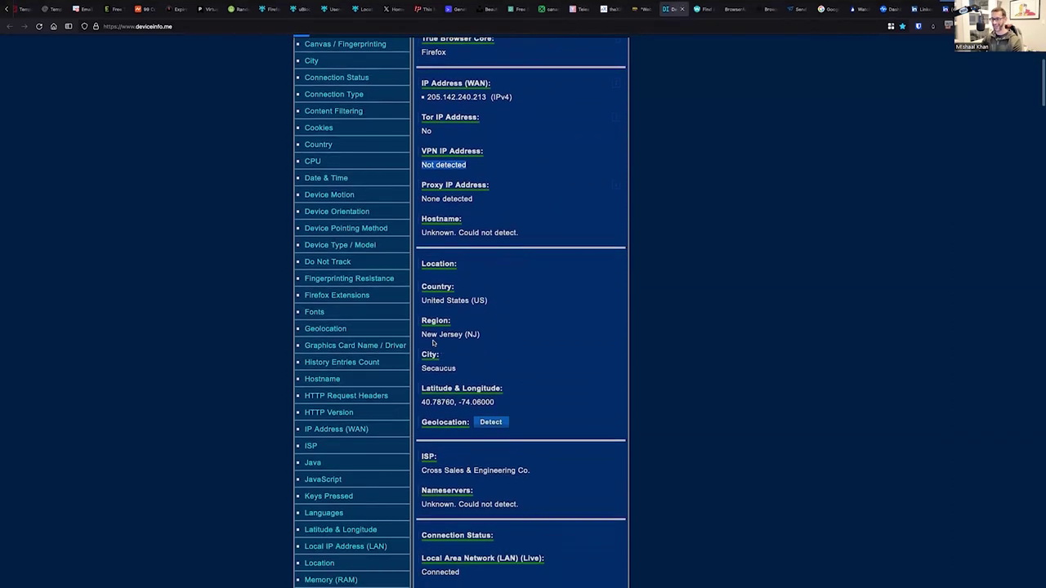
pyautogui.moveTo(422, 334); pyautogui.dragTo(465, 335)
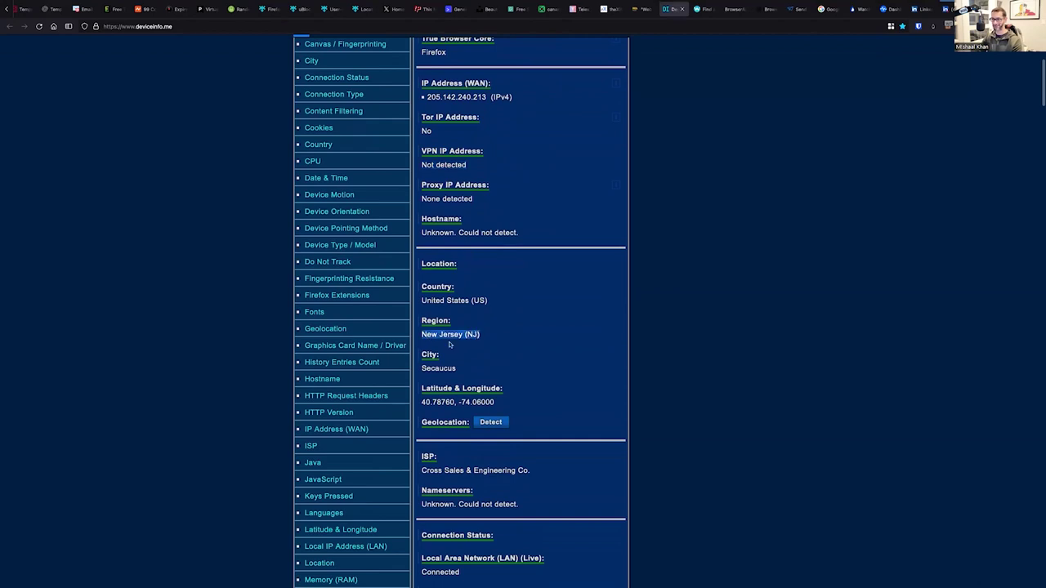
# - Look through Device Info's connection, time zone and fingerprinting results, and highlight the User Agent string
pyautogui.scroll(-1, 474, 376)
pyautogui.scroll(-4, 474, 379)
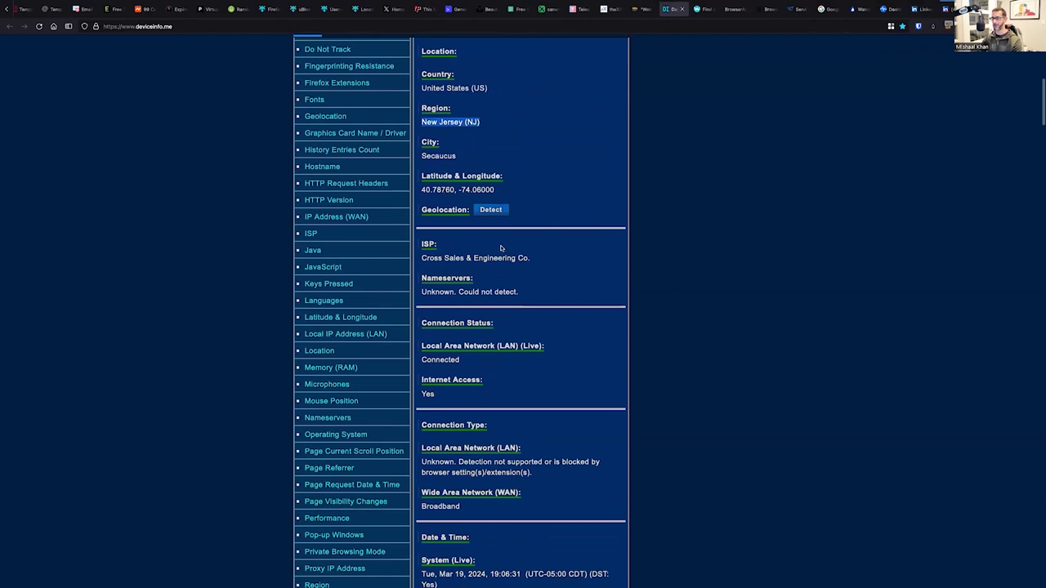
pyautogui.scroll(-10, 499, 264)
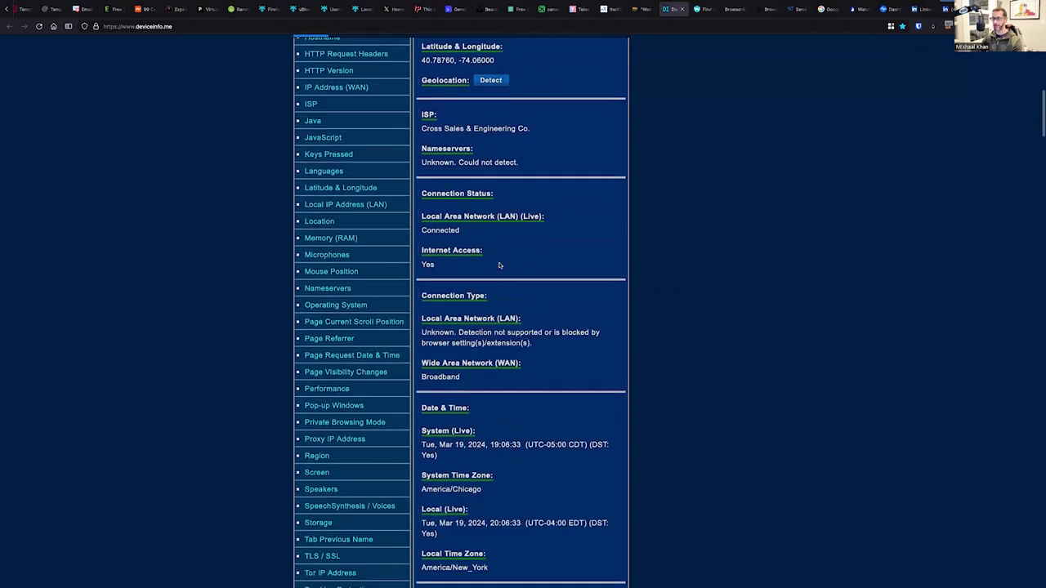
pyautogui.scroll(-8, 499, 264)
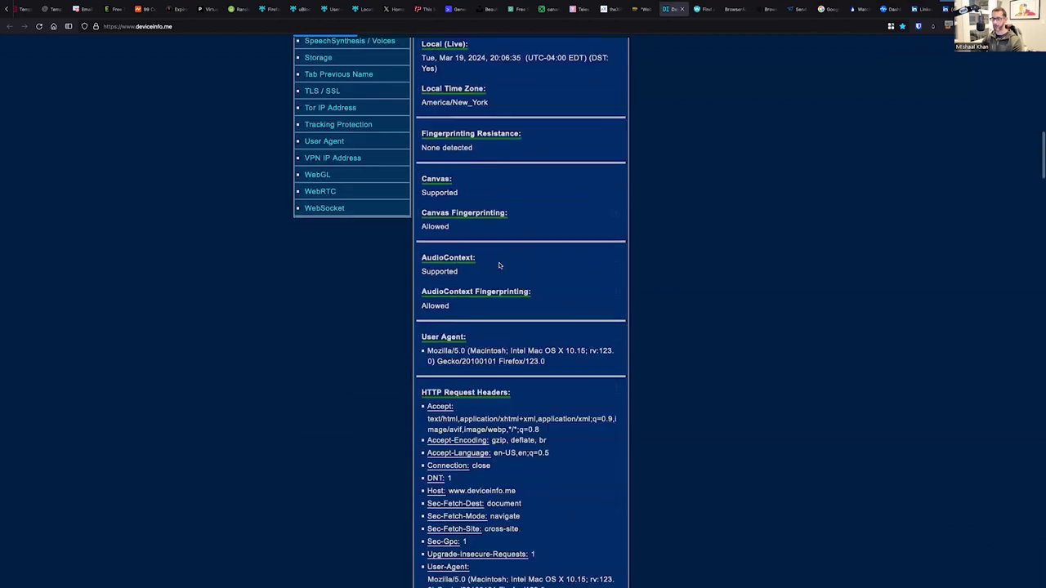
pyautogui.moveTo(427, 205); pyautogui.dragTo(475, 215)
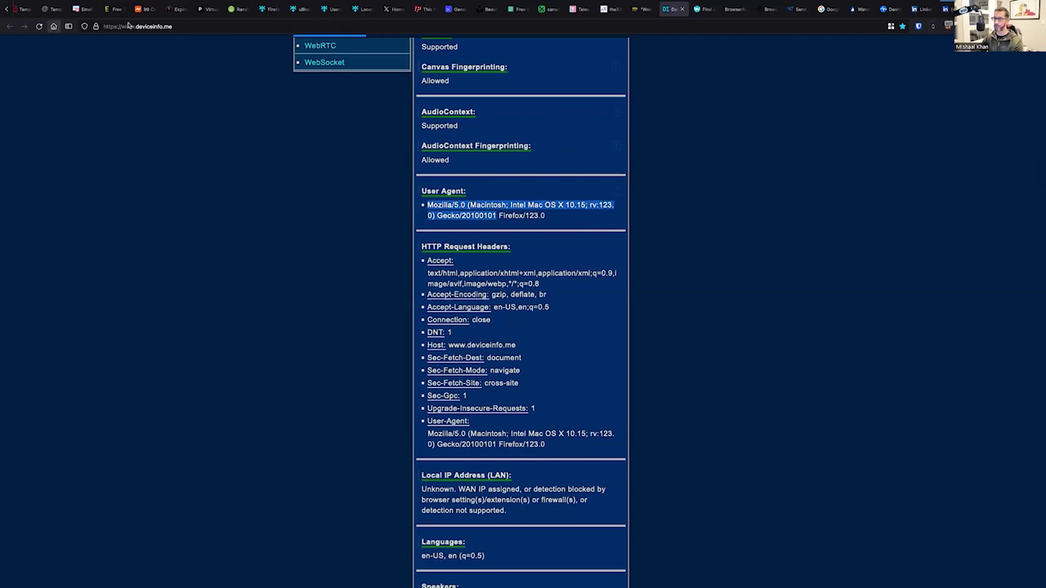
# - Reload the Device Info page and highlight the start of its Operating System entry
pyautogui.click(38, 27)
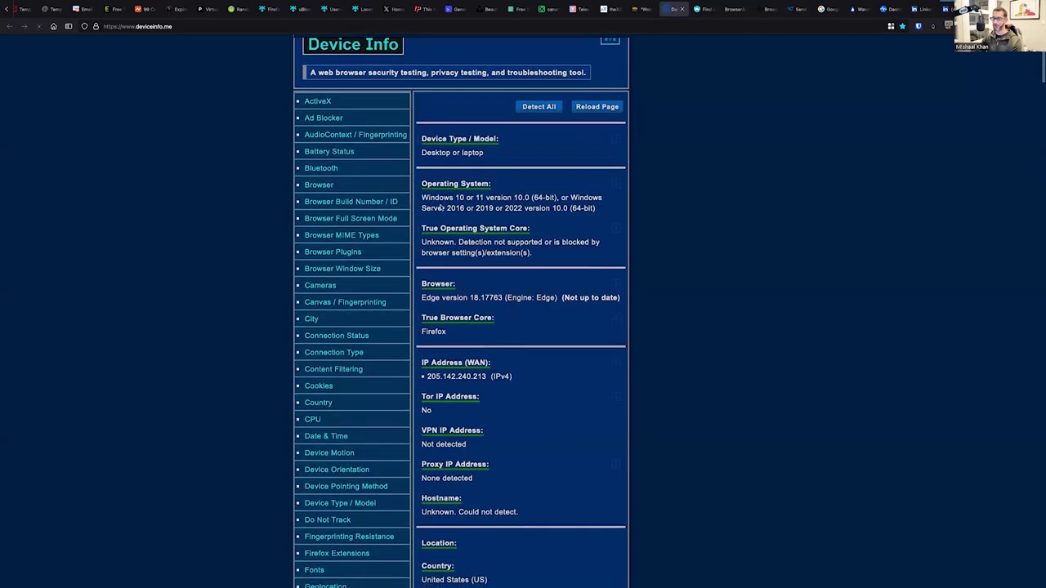
pyautogui.moveTo(421, 197); pyautogui.dragTo(474, 198)
pyautogui.scroll(-1, 503, 207)
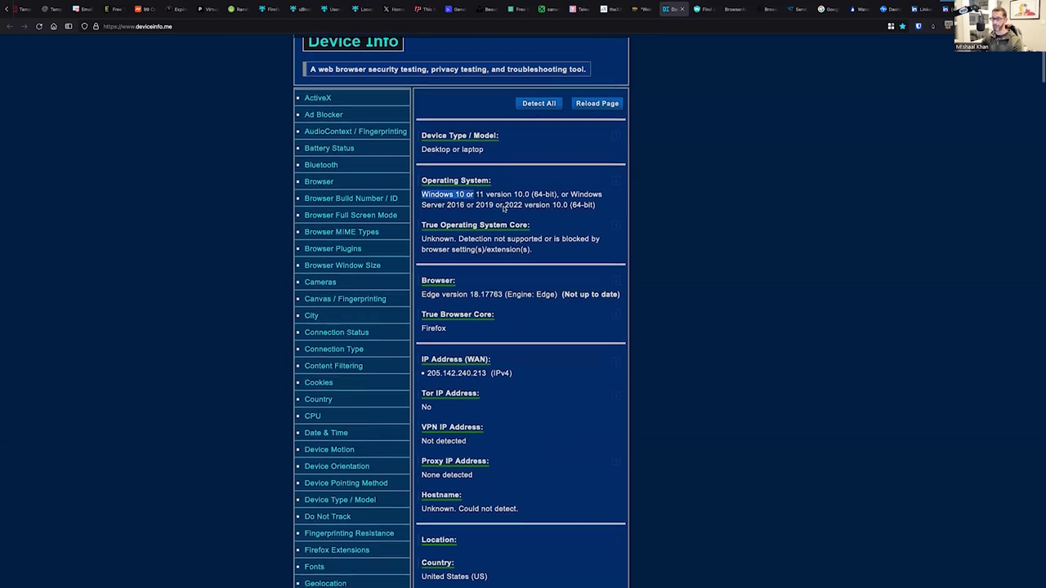
# - Highlight the start of Device Info's Browser entry and its True Browser Core result
pyautogui.scroll(-2, 503, 209)
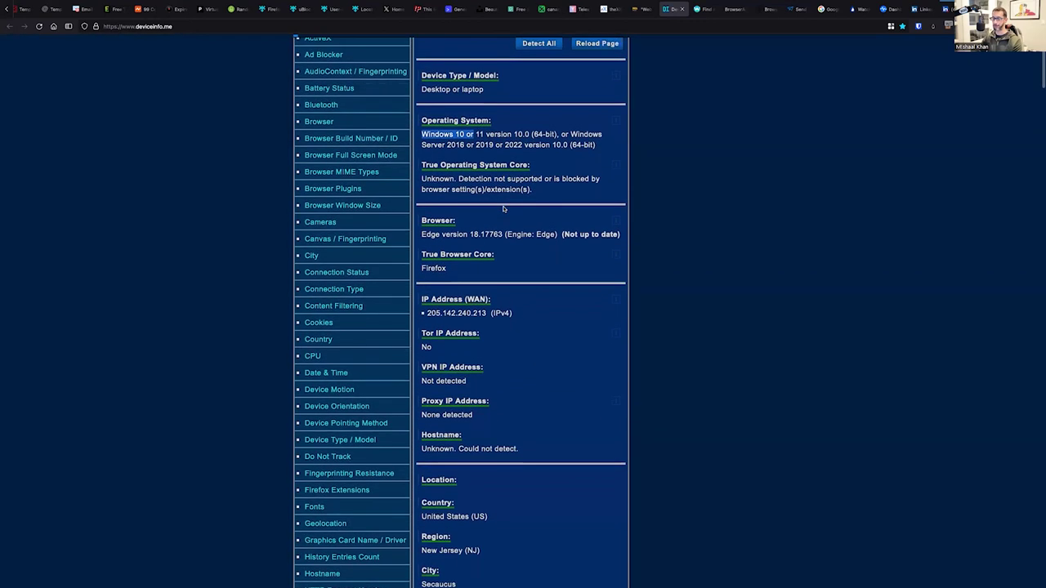
pyautogui.moveTo(422, 224); pyautogui.dragTo(467, 226)
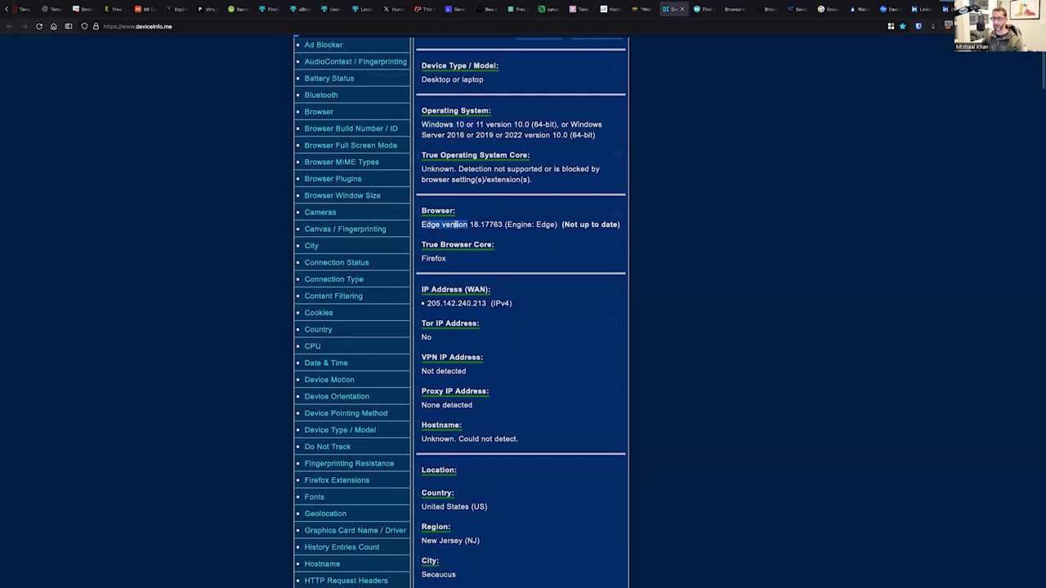
pyautogui.doubleClick(432, 258)
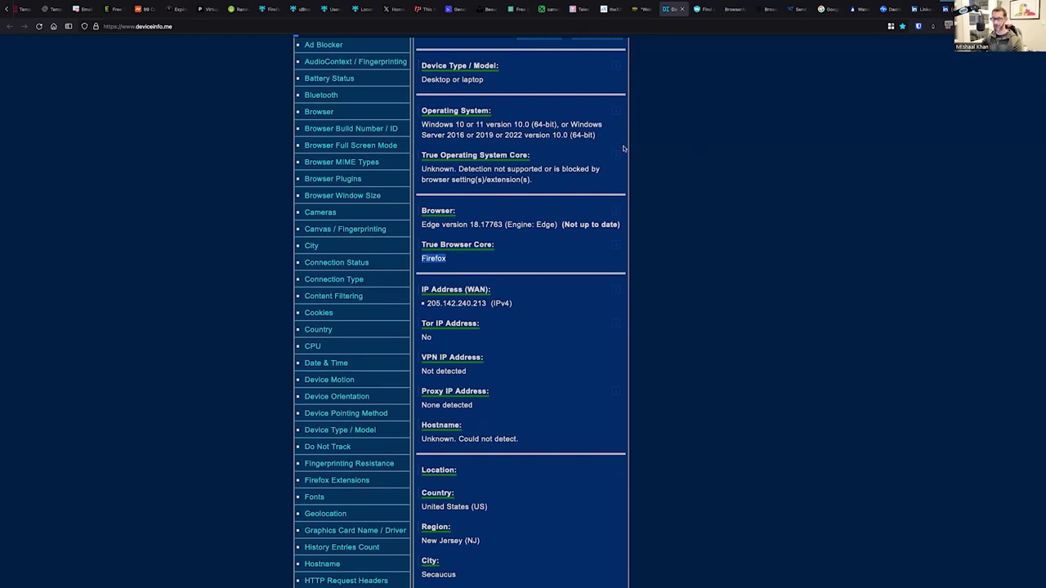
# - Go through Device Info's location, connection and fingerprinting results, and highlight the AppleWebKit and Windows NT 10.0 parts of the User Agent string
pyautogui.scroll(-2, 517, 247)
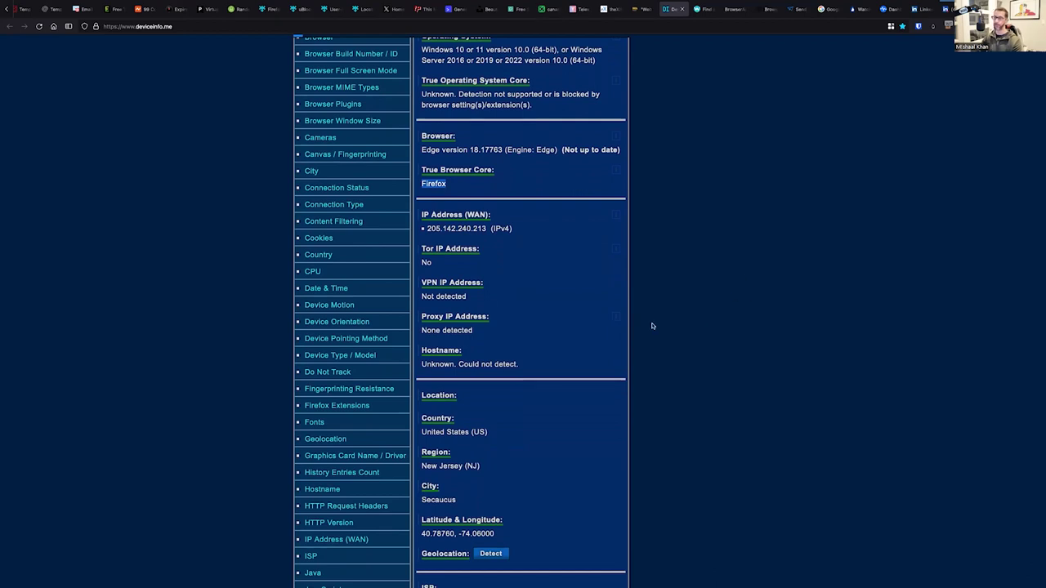
pyautogui.scroll(-4, 651, 326)
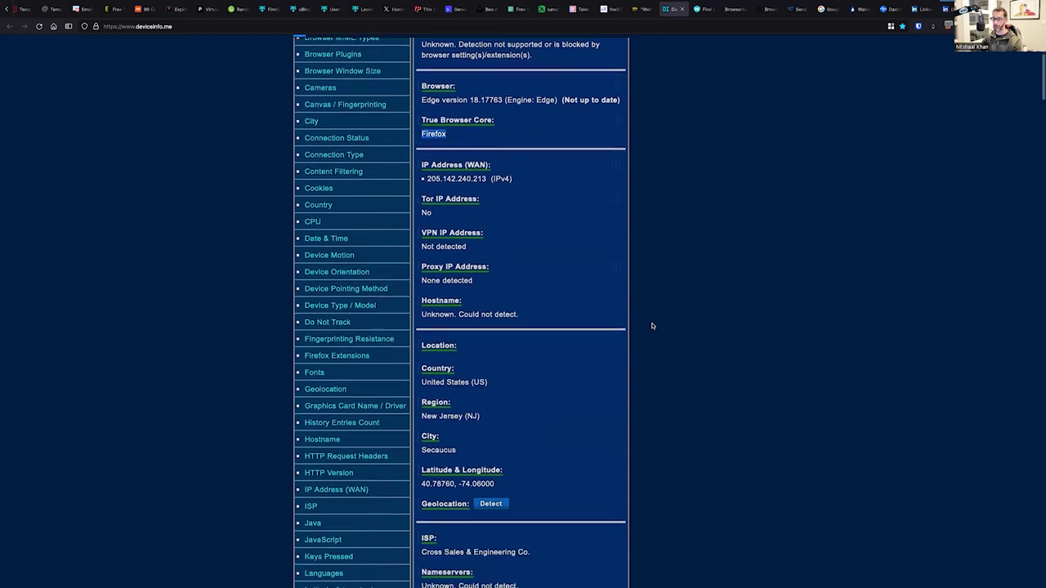
pyautogui.scroll(-5, 651, 326)
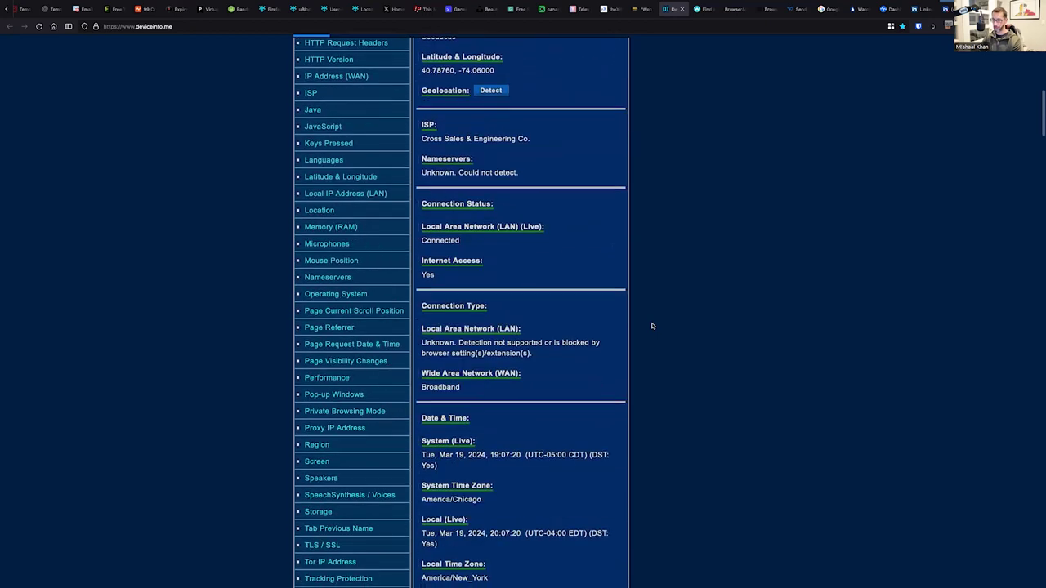
pyautogui.scroll(-4, 651, 326)
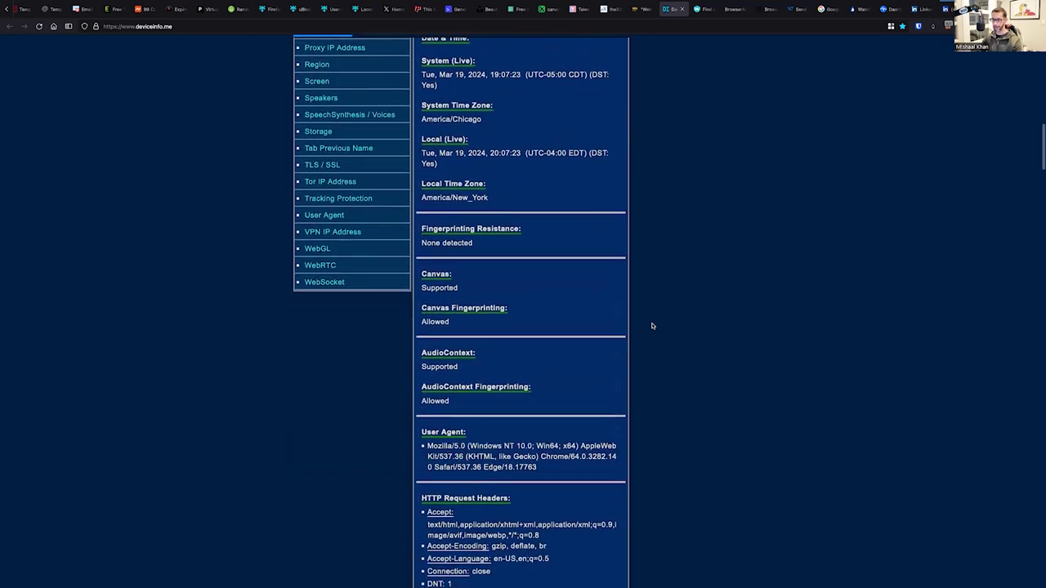
pyautogui.scroll(-1, 651, 326)
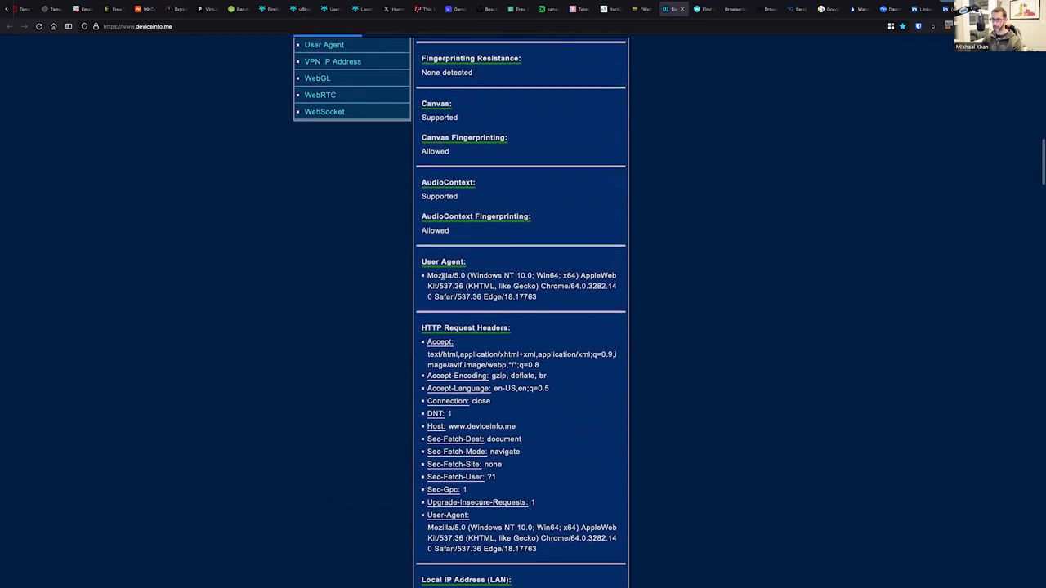
pyautogui.moveTo(428, 277); pyautogui.dragTo(511, 295)
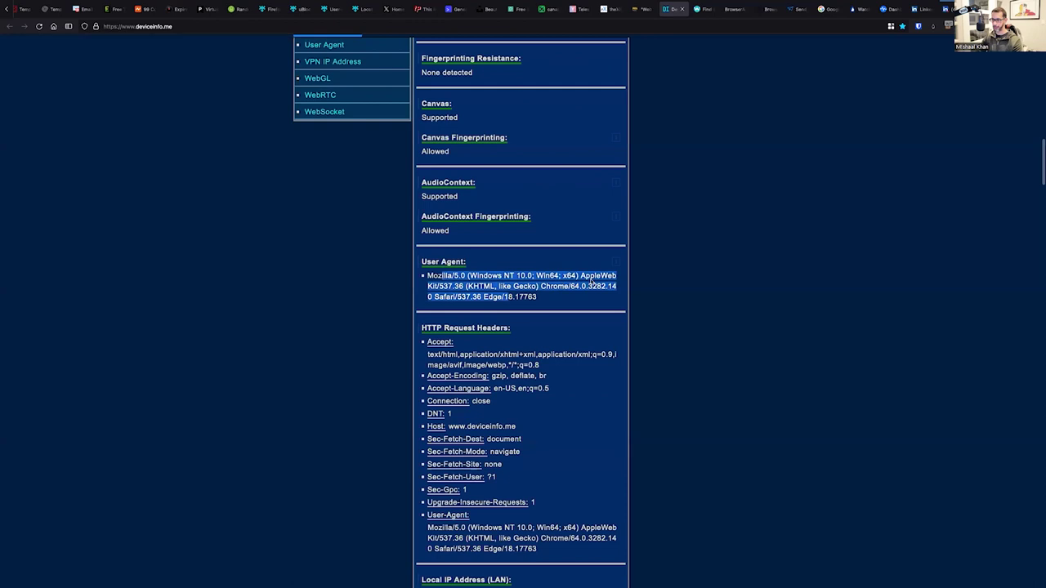
pyautogui.doubleClick(592, 277)
pyautogui.moveTo(581, 278); pyautogui.dragTo(442, 286)
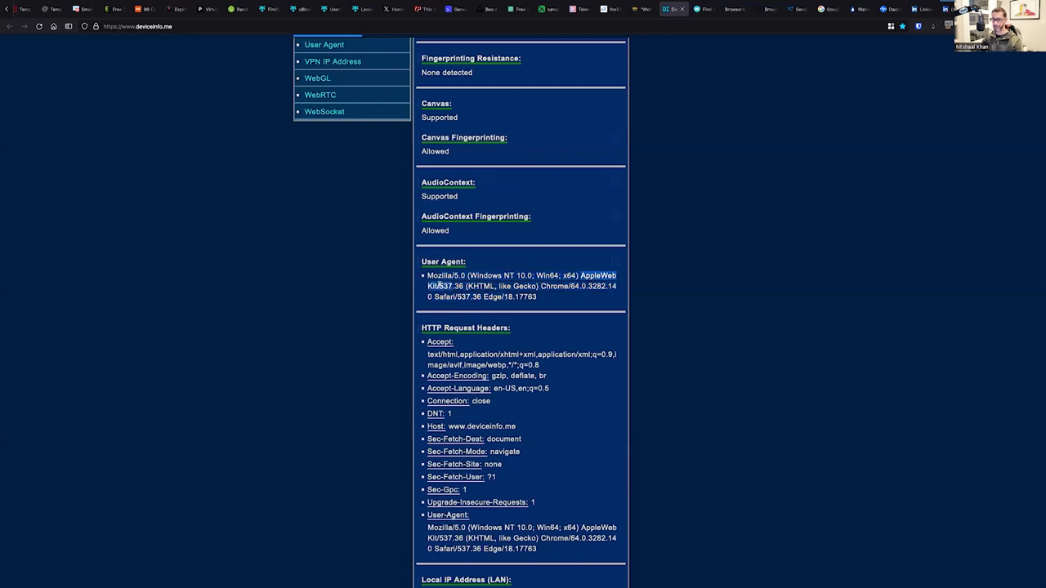
pyautogui.moveTo(469, 277); pyautogui.dragTo(572, 276)
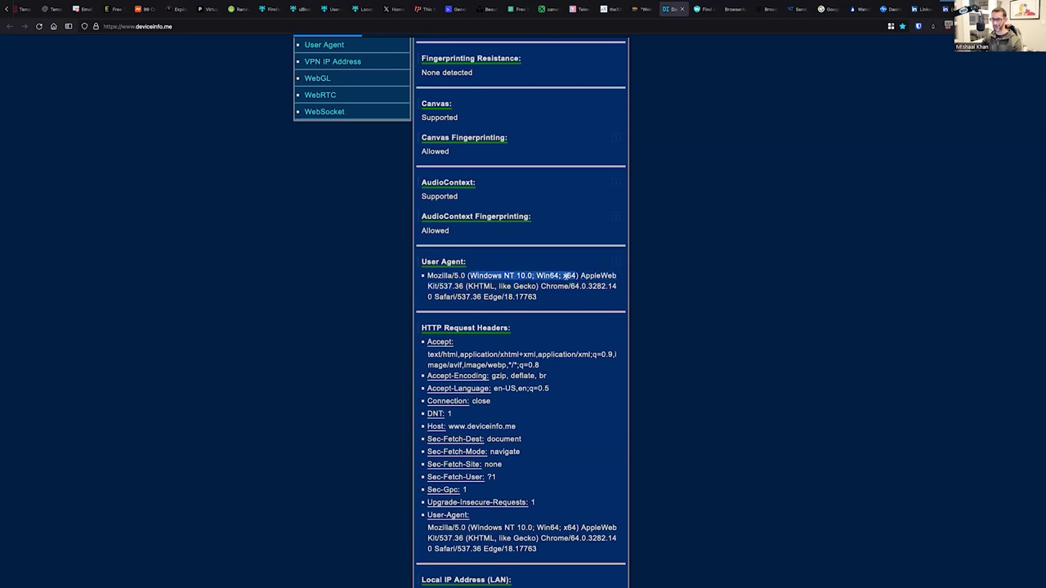
# - Look through Device Info's microphone, camera, graphics card, CPU, fonts and browser plugin results
pyautogui.scroll(-3, 565, 278)
pyautogui.scroll(-5, 565, 280)
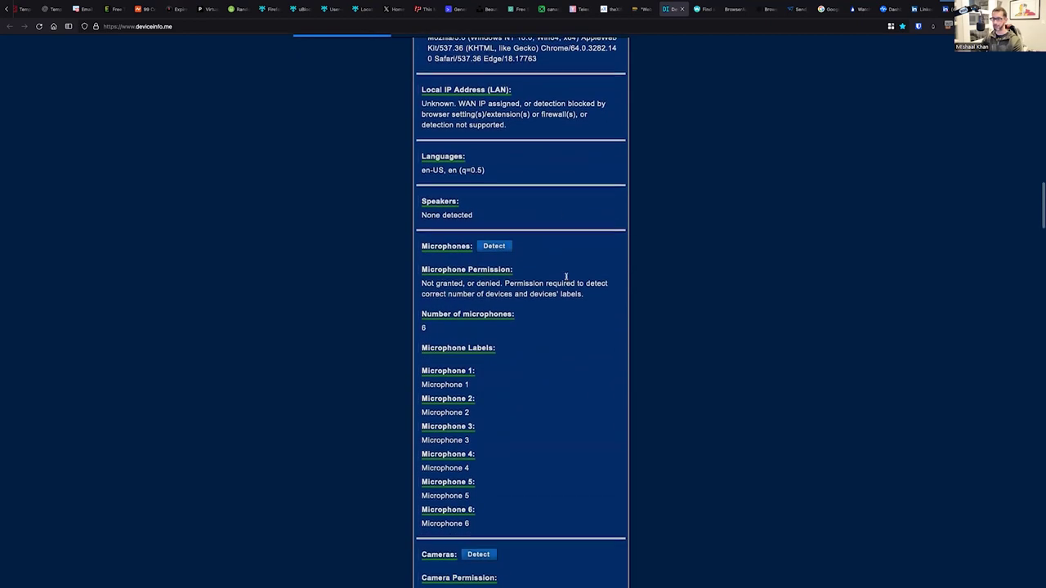
pyautogui.scroll(-6, 565, 279)
pyautogui.scroll(-5, 565, 279)
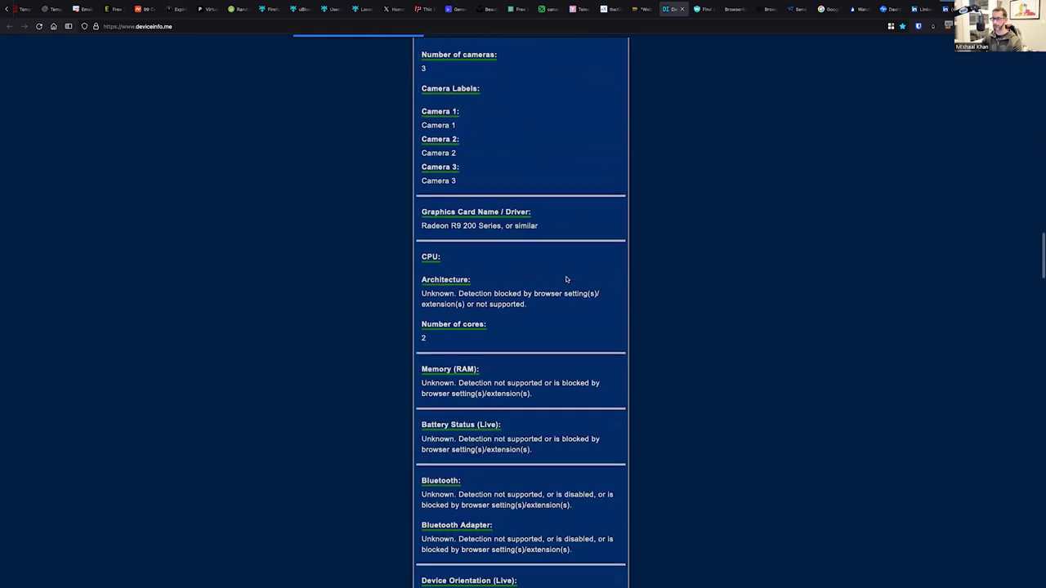
pyautogui.scroll(-10, 552, 426)
pyautogui.scroll(-4, 552, 426)
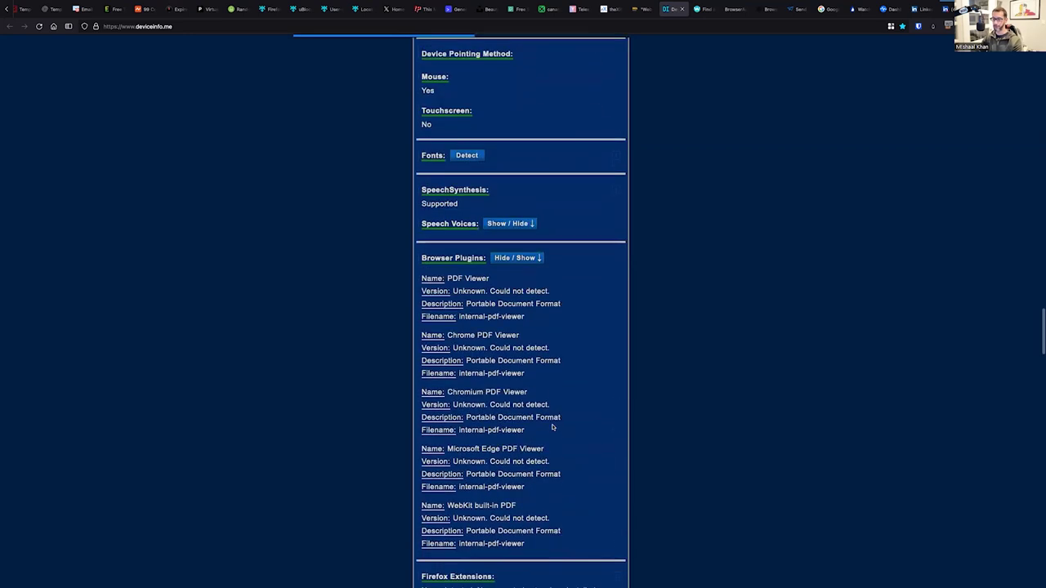
# - Return to the start of the Device Info results and highlight the Operating System and Browser entries
pyautogui.scroll(20, 552, 426)
pyautogui.scroll(10, 530, 316)
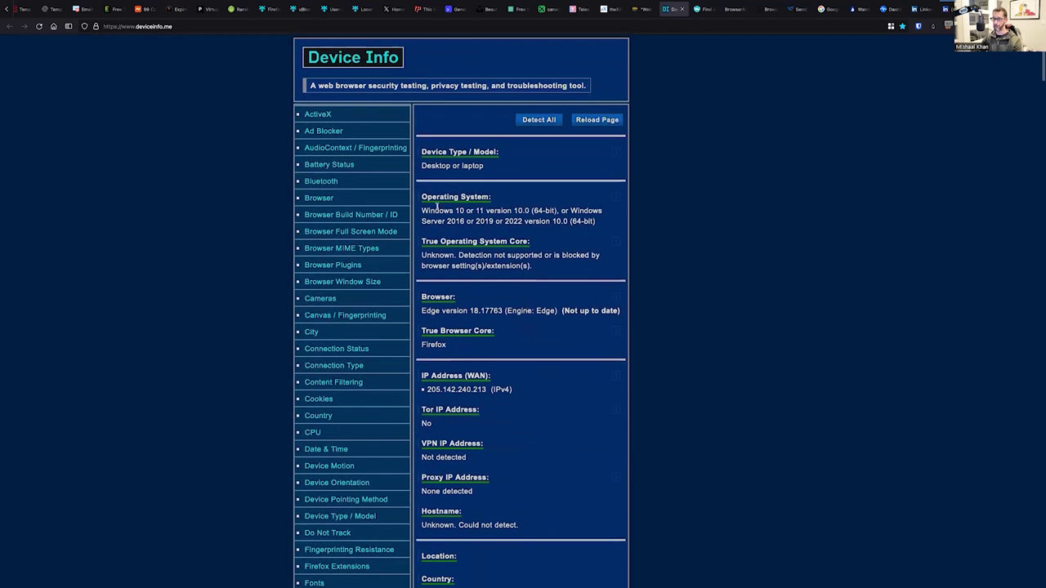
pyautogui.tripleClick(437, 210)
pyautogui.tripleClick(465, 310)
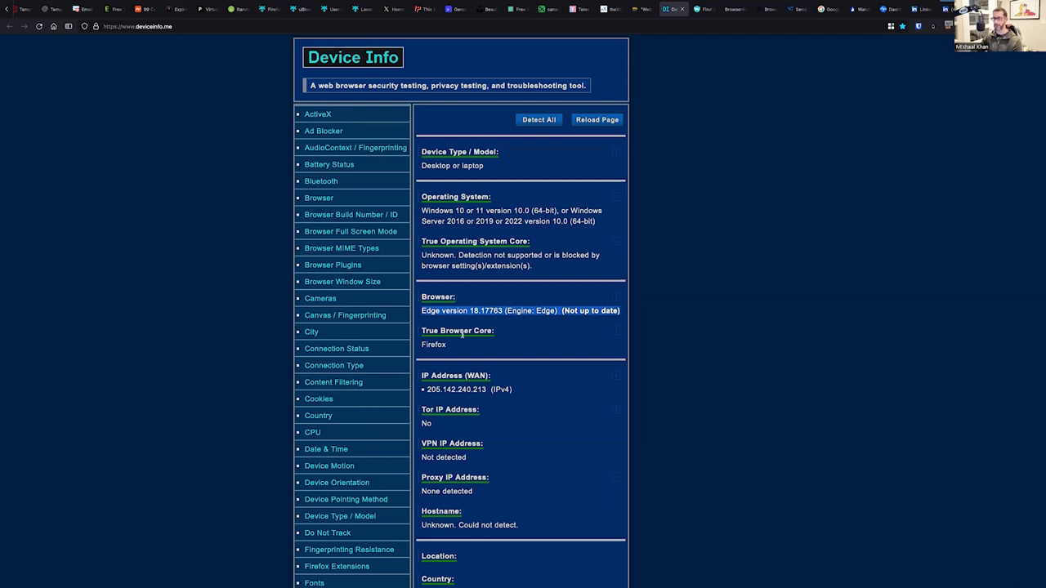
pyautogui.scroll(-5, 461, 334)
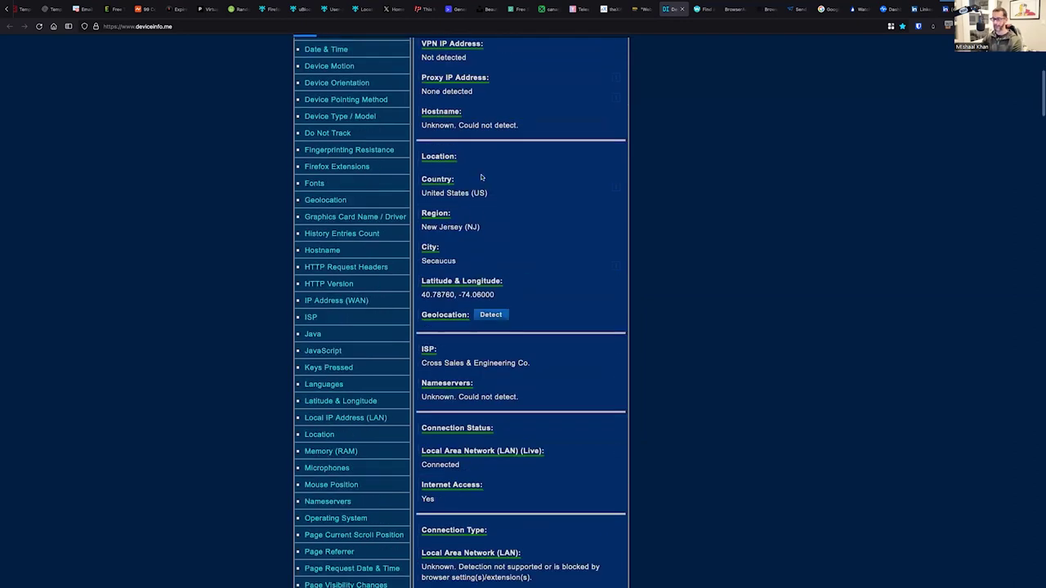
pyautogui.scroll(5, 488, 238)
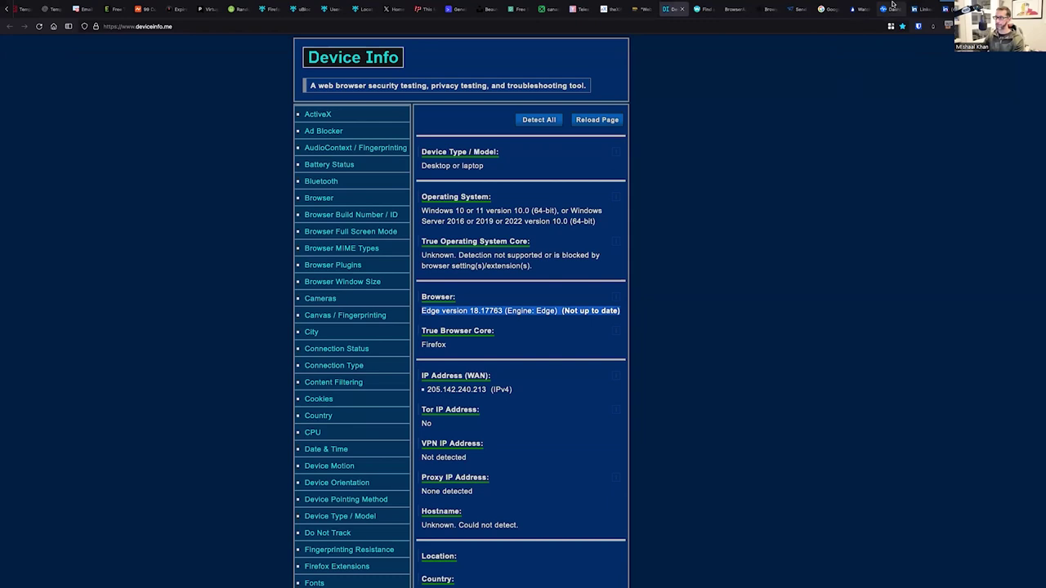
pyautogui.moveTo(937, 4)
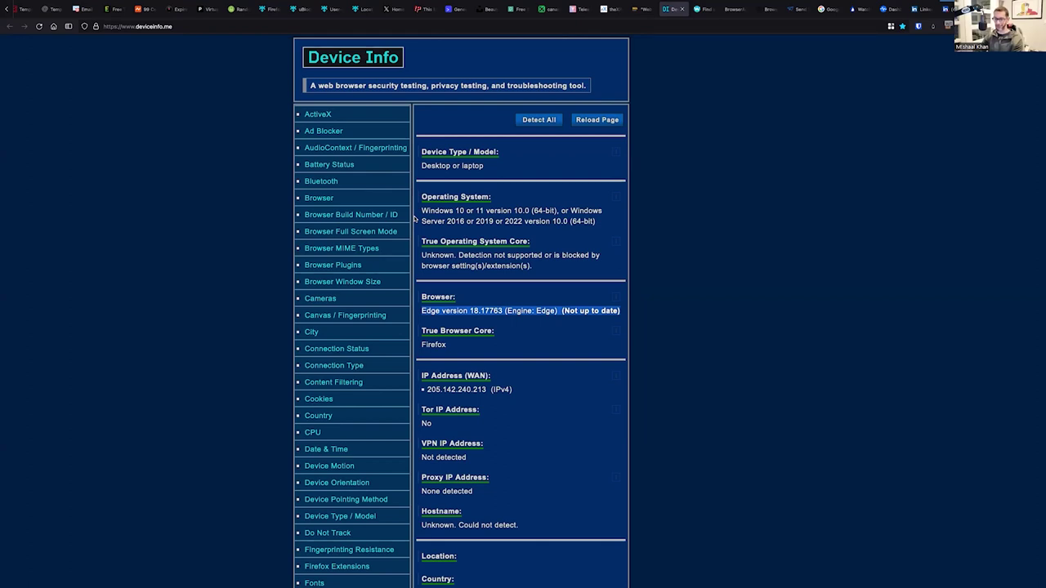
pyautogui.click(275, 316)
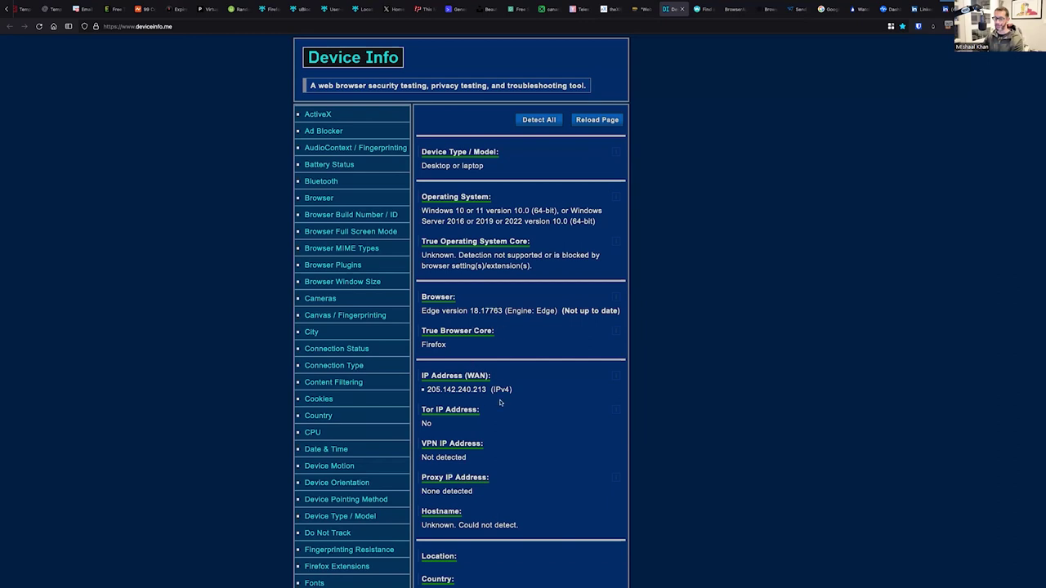
# - Highlight the Region result in Device Info's Location section and return to the start of the page
pyautogui.scroll(-2, 478, 468)
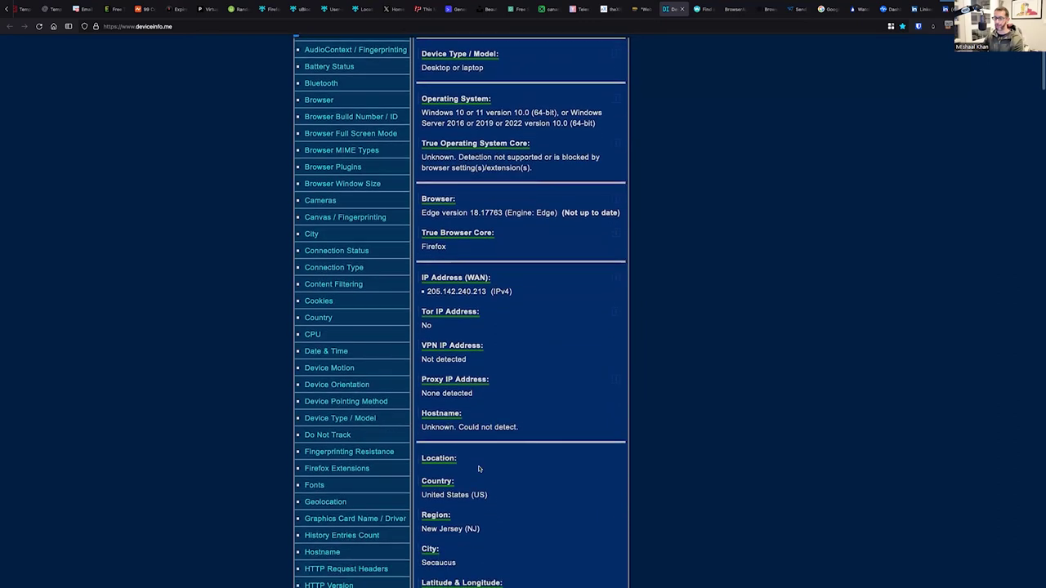
pyautogui.tripleClick(452, 529)
pyautogui.scroll(1, 514, 435)
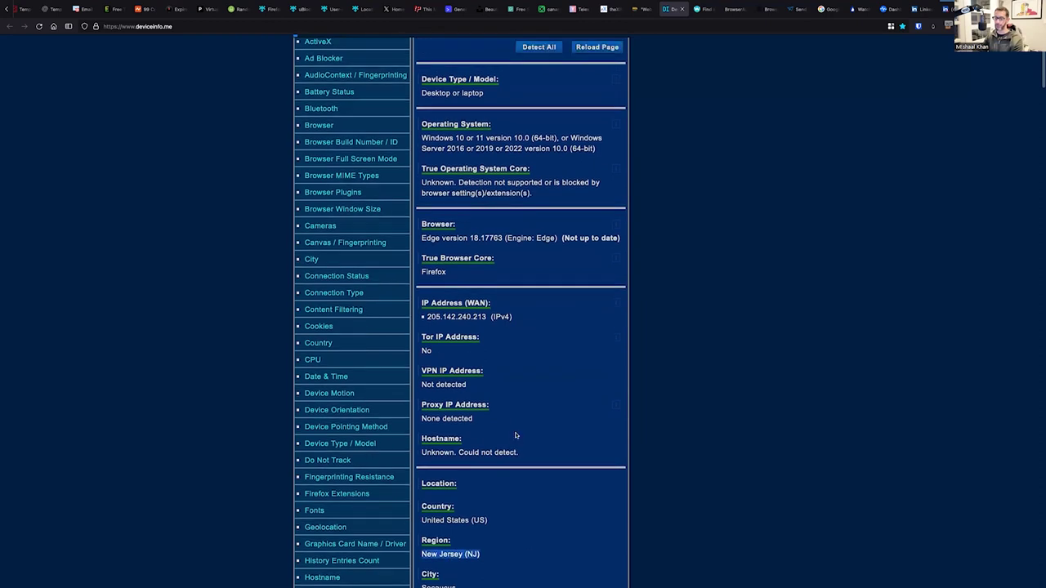
pyautogui.scroll(2, 507, 287)
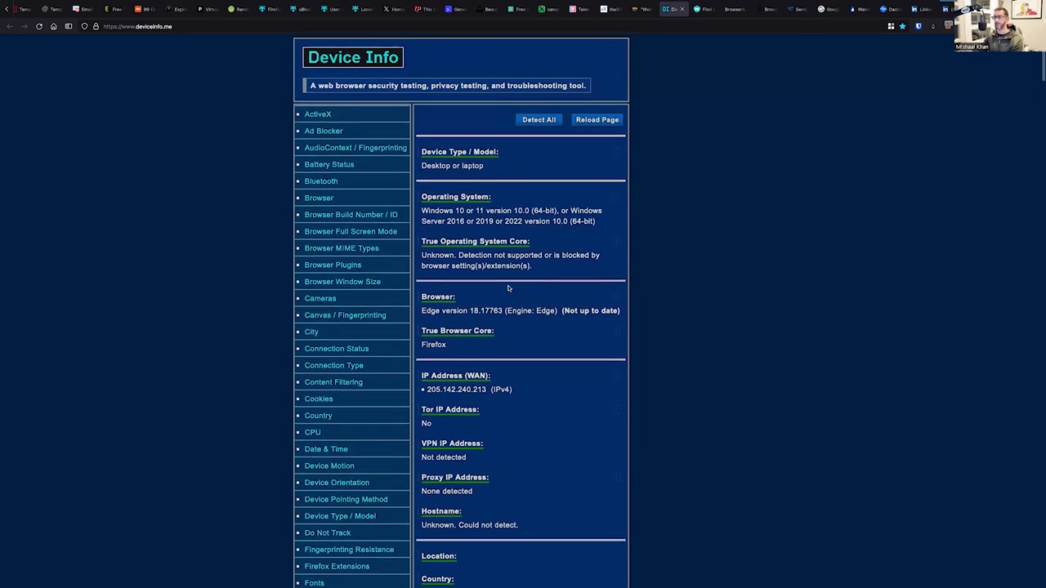
# - Open the Location Guard add-on page and read through its description and details
pyautogui.click(299, 9)
pyautogui.click(333, 9)
pyautogui.click(362, 11)
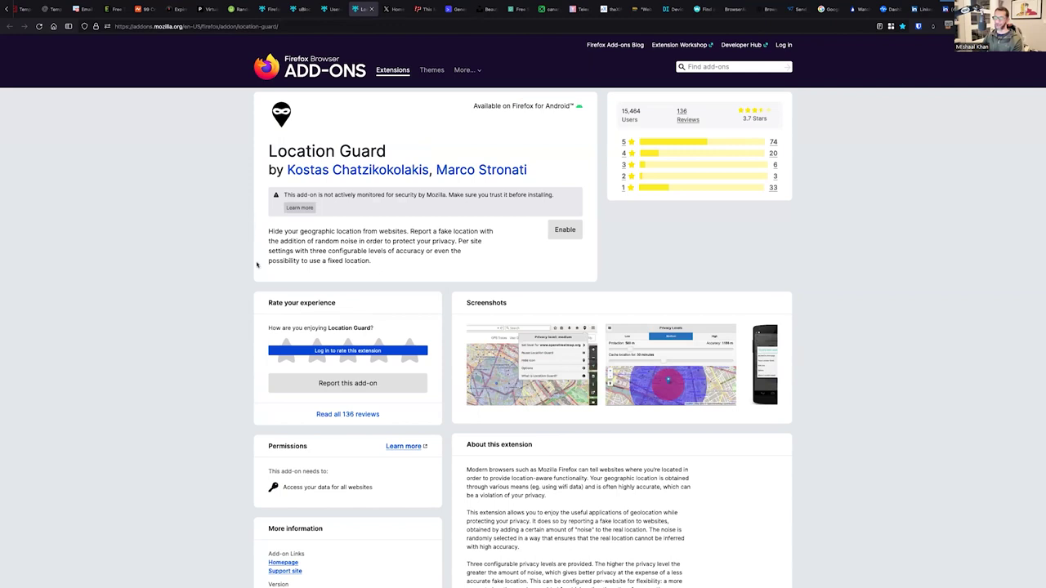
pyautogui.scroll(-3, 256, 264)
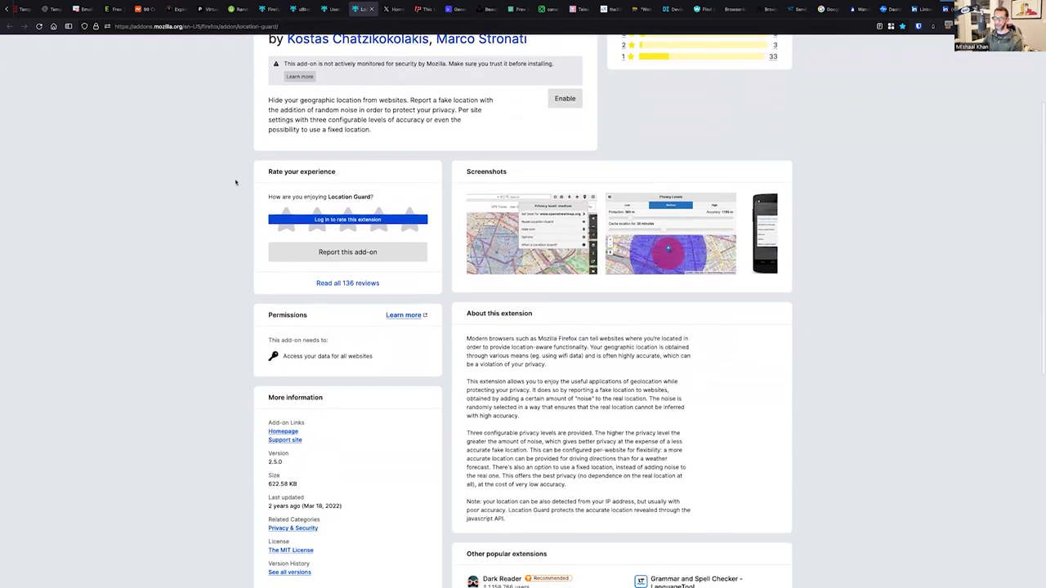
pyautogui.scroll(-3, 235, 192)
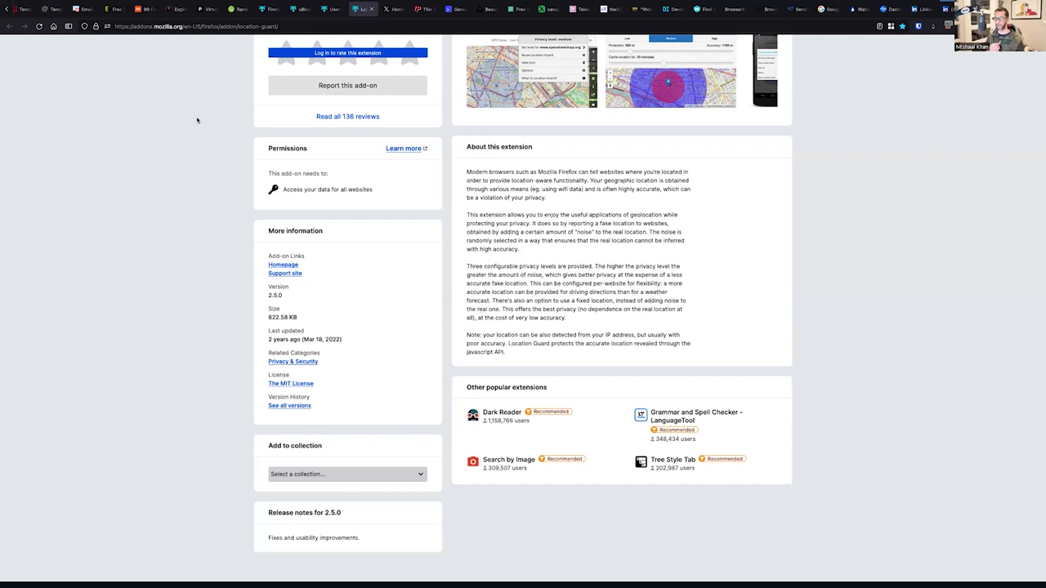
pyautogui.scroll(4, 197, 120)
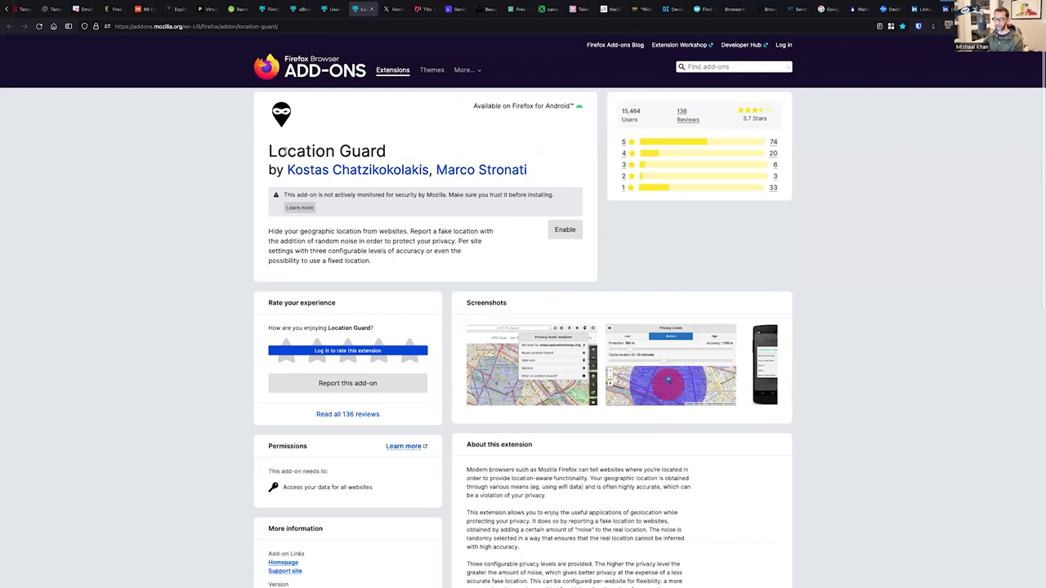
# - Highlight the words of the Location Guard title and examine the add-on's privacy level screenshots up close
pyautogui.doubleClick(275, 151)
pyautogui.doubleClick(362, 152)
pyautogui.scroll(2, 601, 363)
pyautogui.scroll(10, 601, 363)
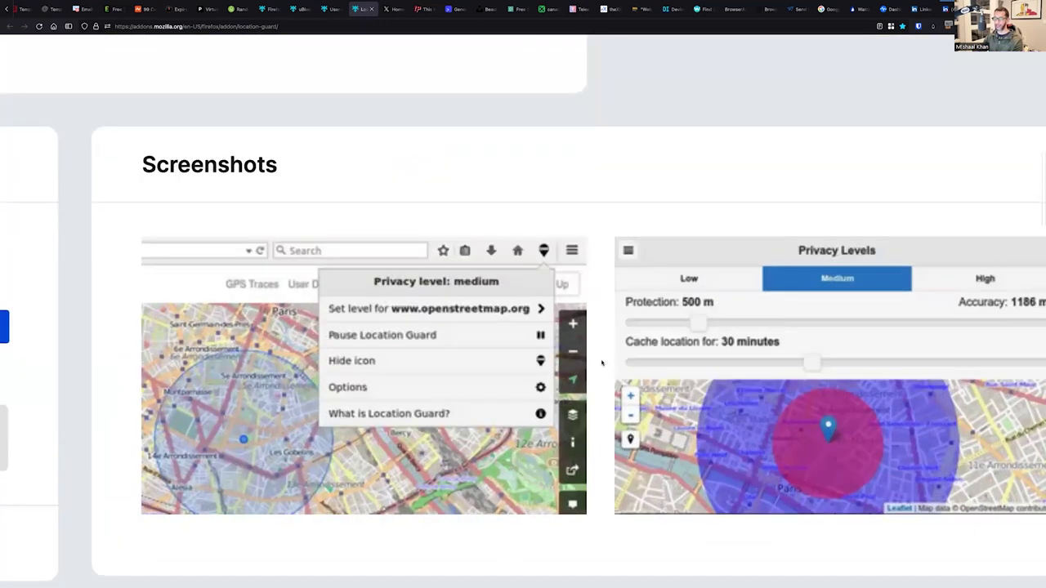
pyautogui.hscroll(5, 560, 351)
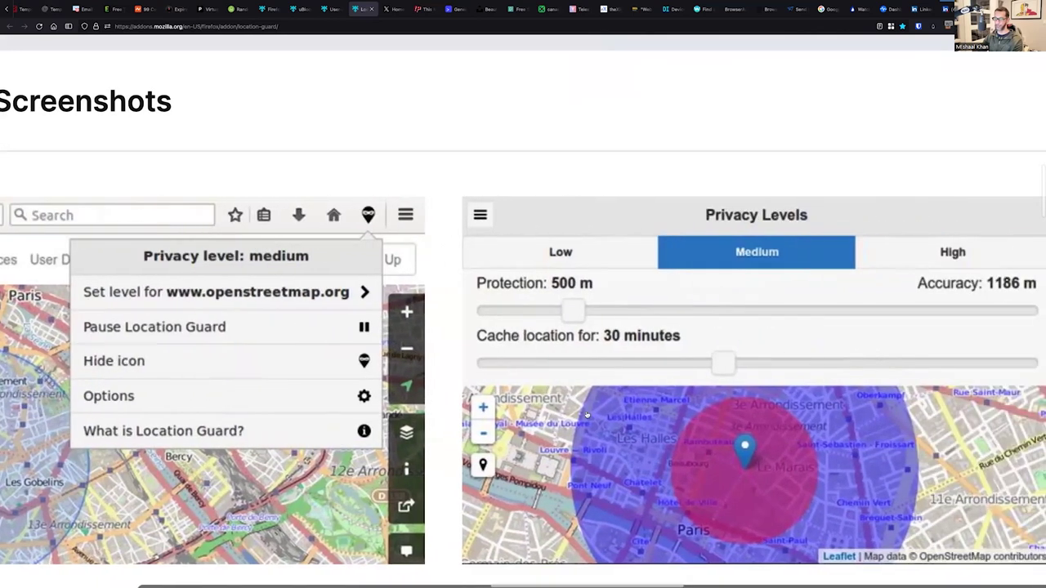
pyautogui.scroll(-10, 585, 411)
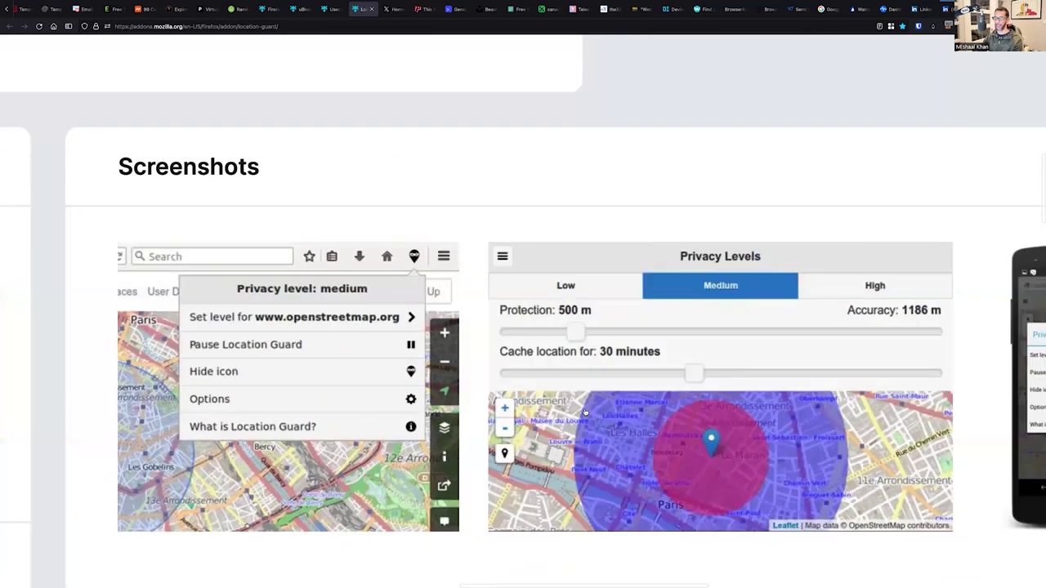
pyautogui.scroll(-2, 584, 411)
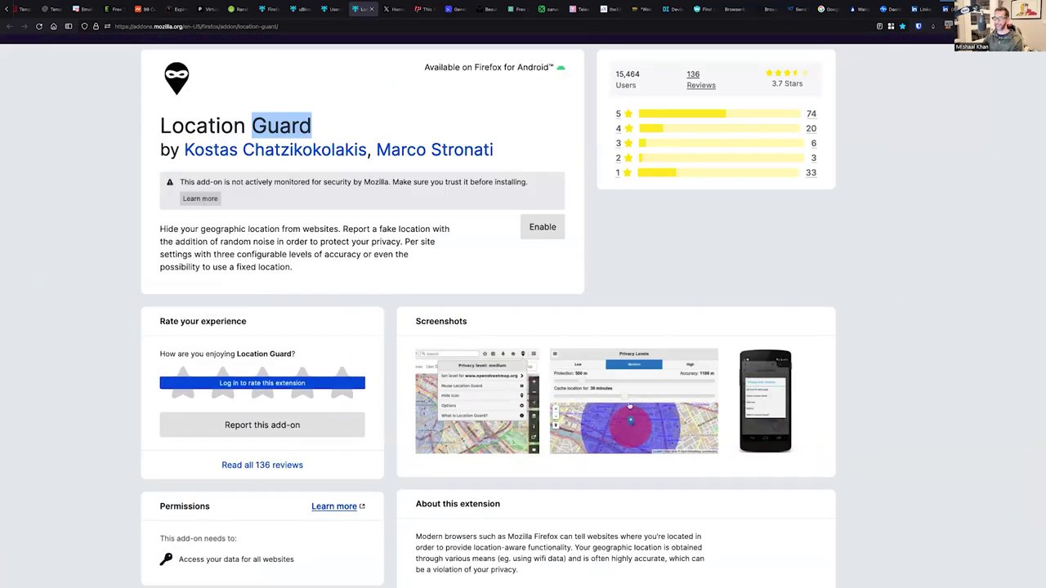
pyautogui.scroll(-2, 639, 440)
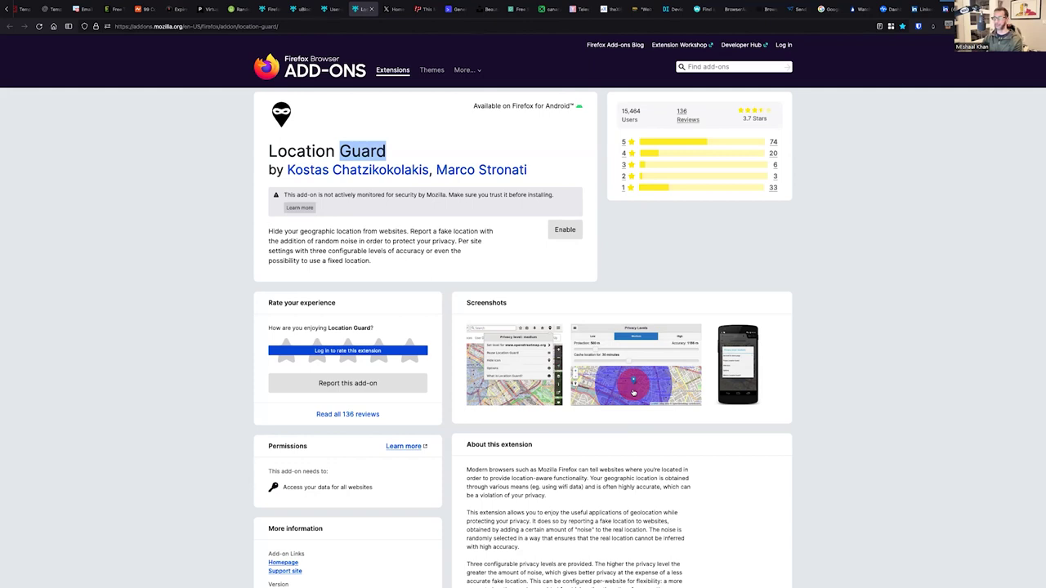
# - Switch to the Twitter home page and open a new blank tab in a Firefox container
pyautogui.click(361, 10)
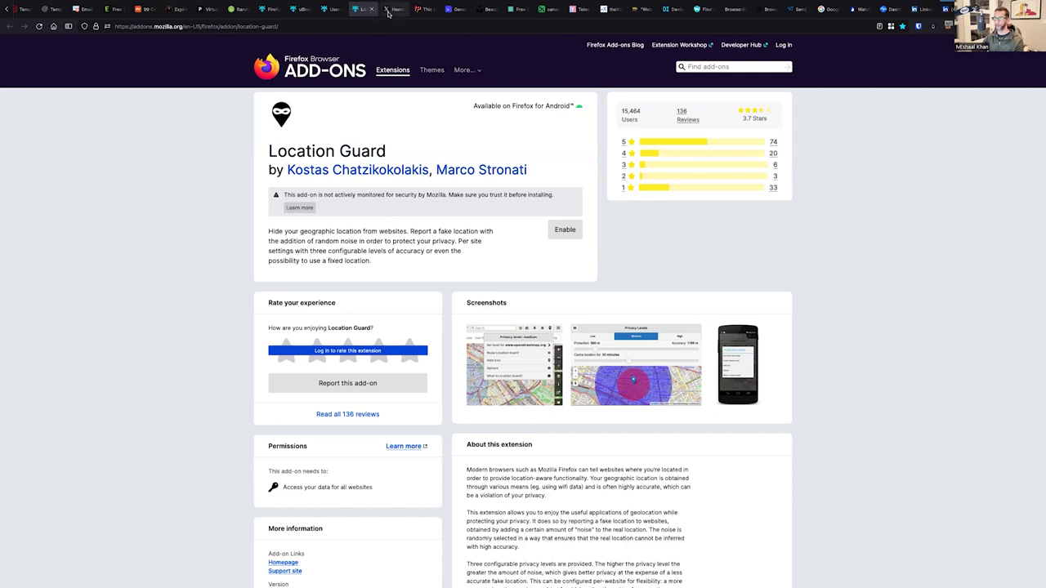
pyautogui.click(390, 9)
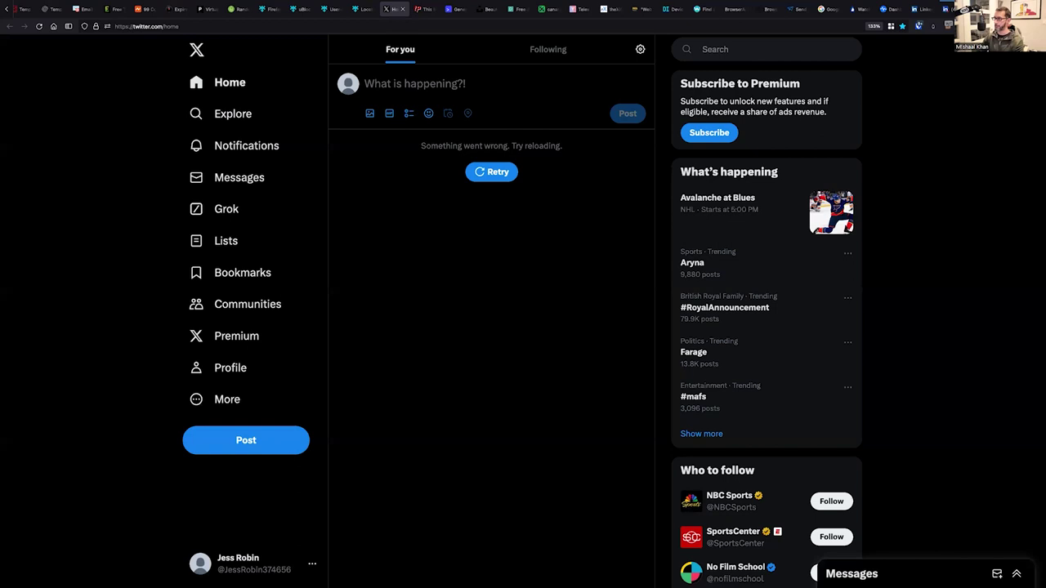
pyautogui.click(975, 23)
pyautogui.click(977, 266)
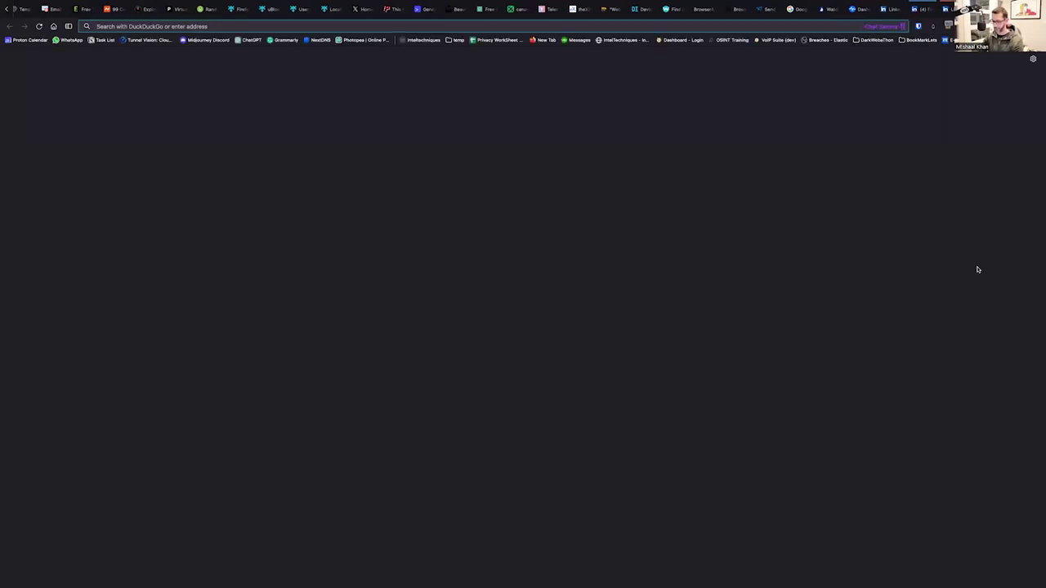
# - Load twitter.com in the alias container tab and open facebook.com in another tab of the same container
pyautogui.write('twitter.com')
pyautogui.press('Return')
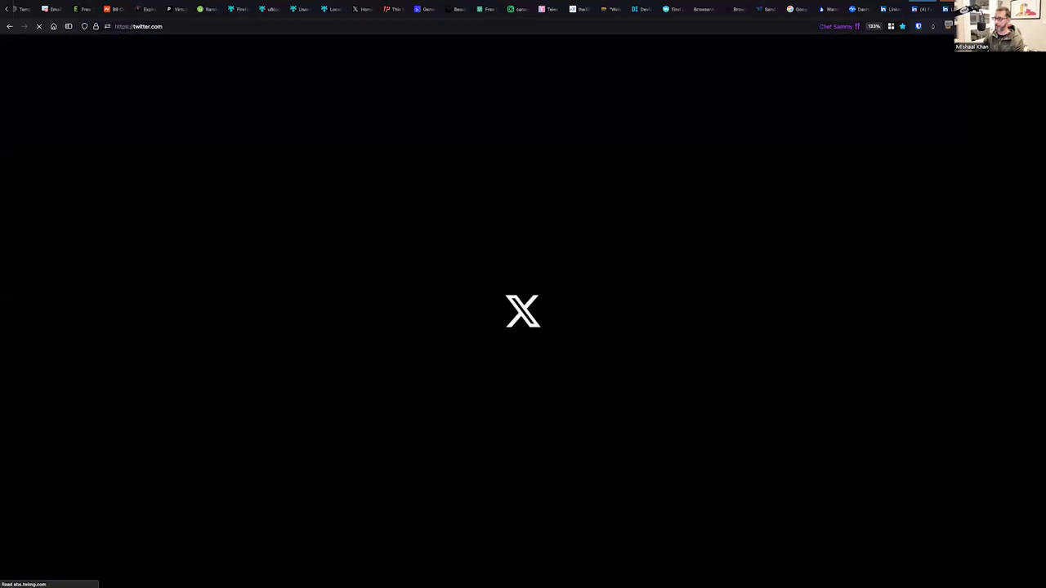
pyautogui.click(948, 26)
pyautogui.click(979, 265)
pyautogui.write('facebook.com')
pyautogui.press('Return')
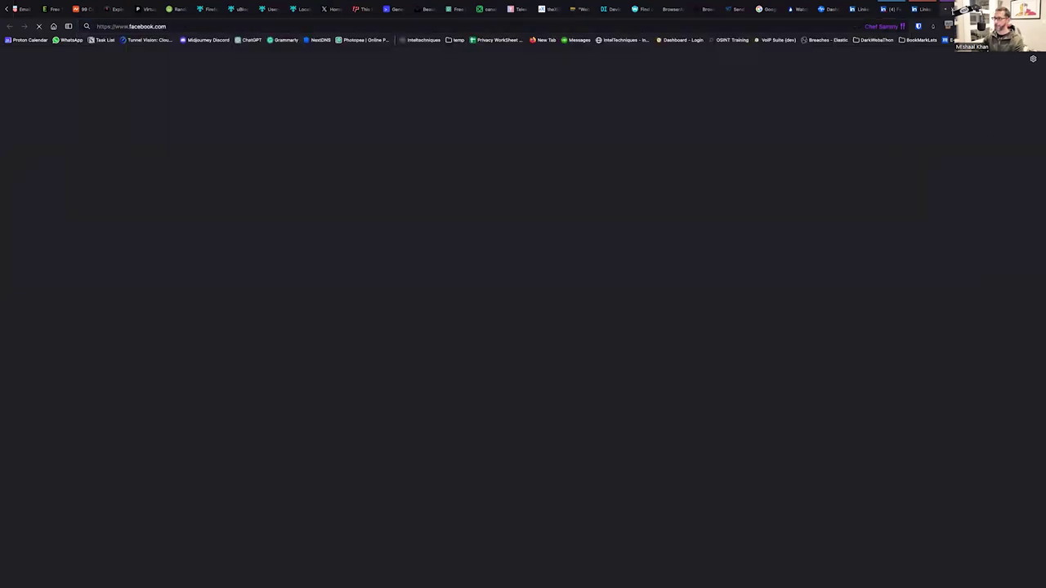
pyautogui.click(947, 9)
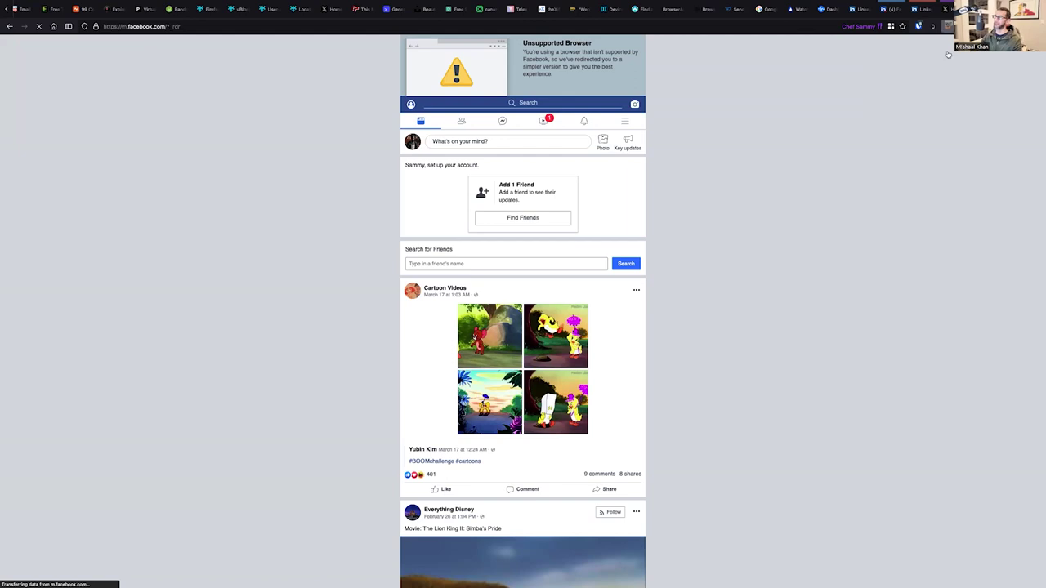
# - Open the extensions manager, look through the installed extensions and disable blurweb.app
pyautogui.click(948, 27)
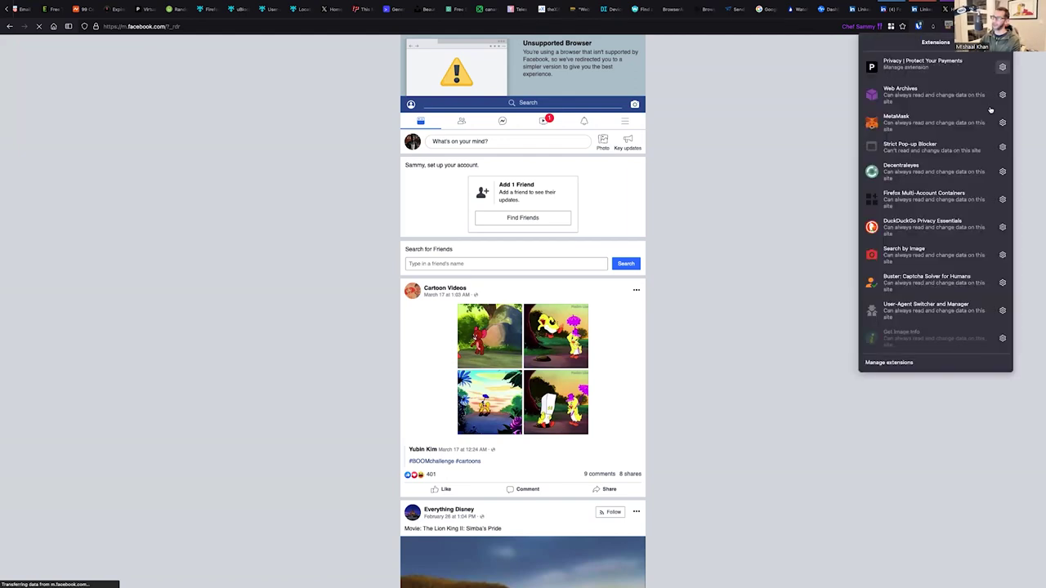
pyautogui.click(907, 363)
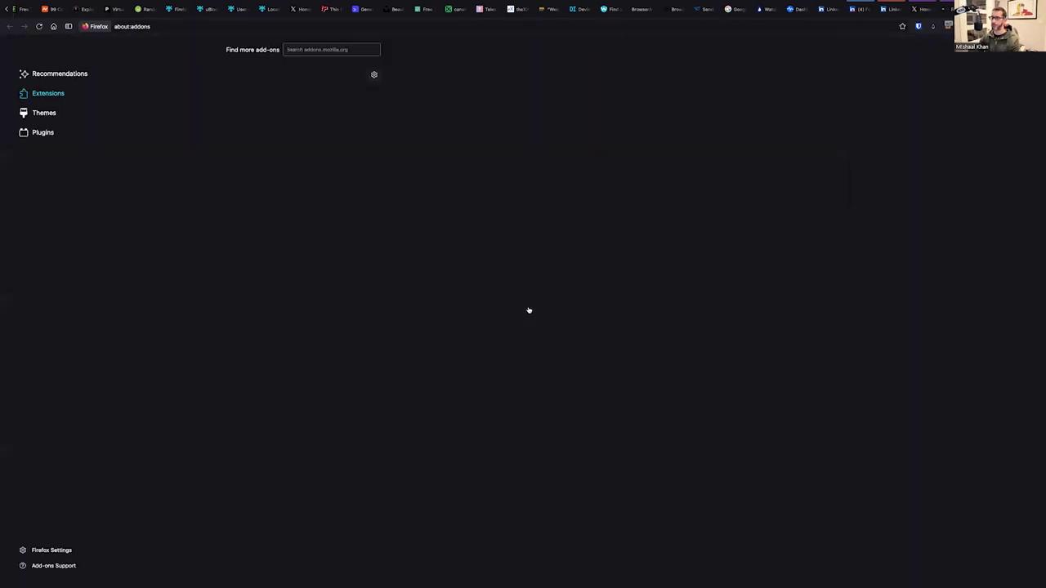
pyautogui.scroll(-5, 265, 433)
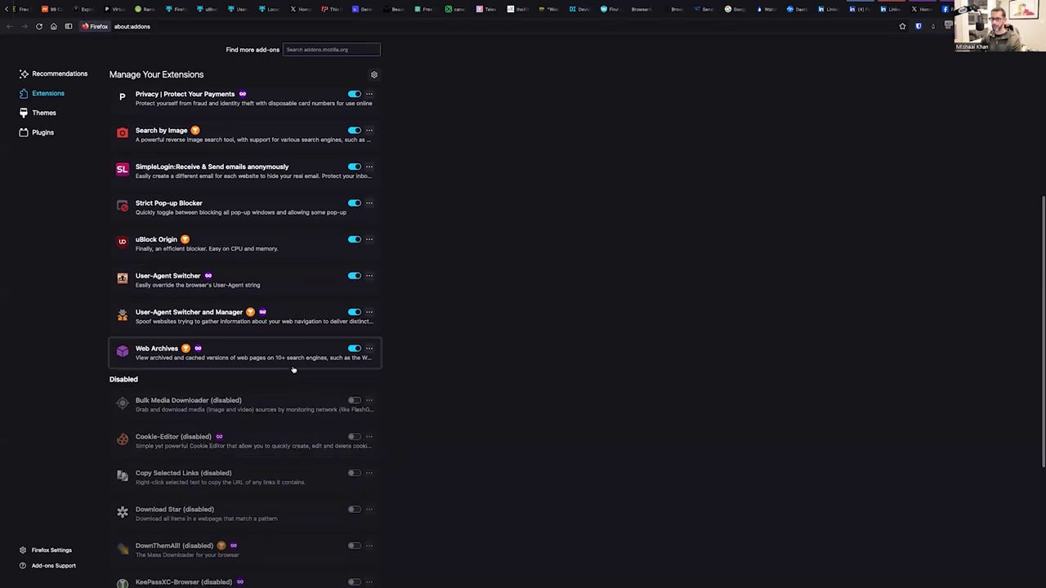
pyautogui.scroll(-3, 301, 405)
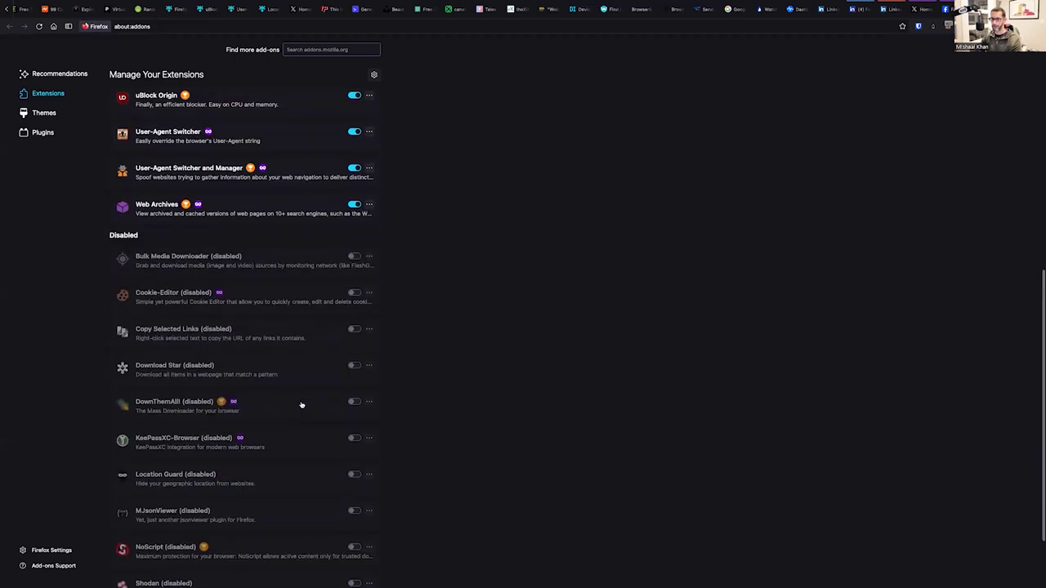
pyautogui.scroll(8, 301, 404)
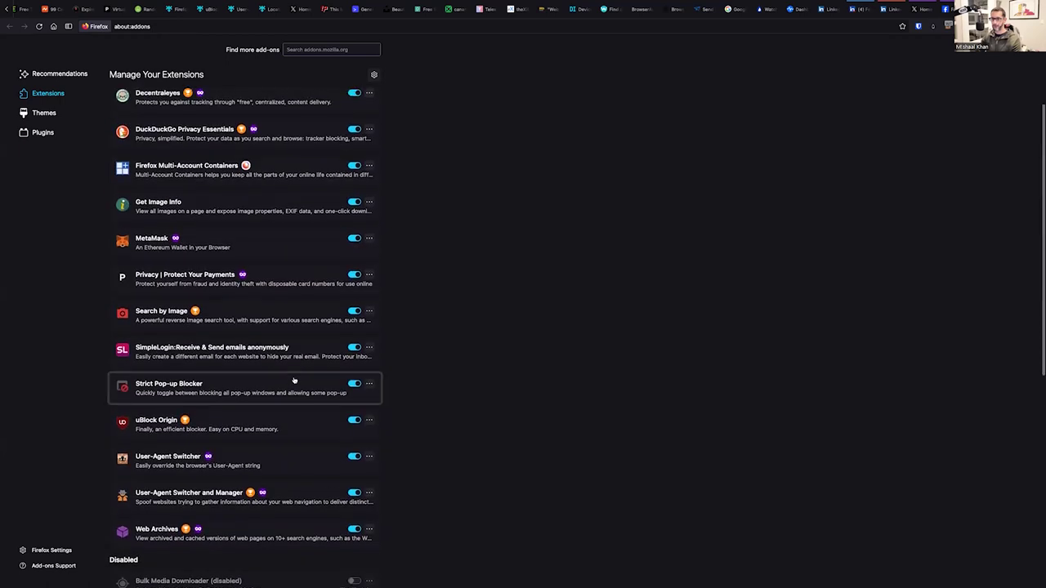
pyautogui.scroll(2, 294, 379)
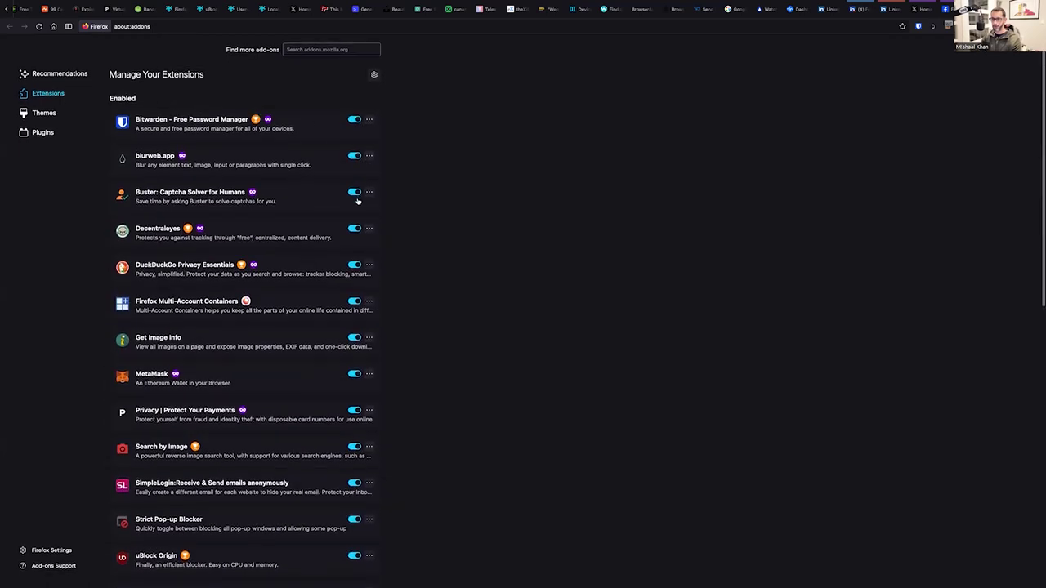
pyautogui.click(354, 156)
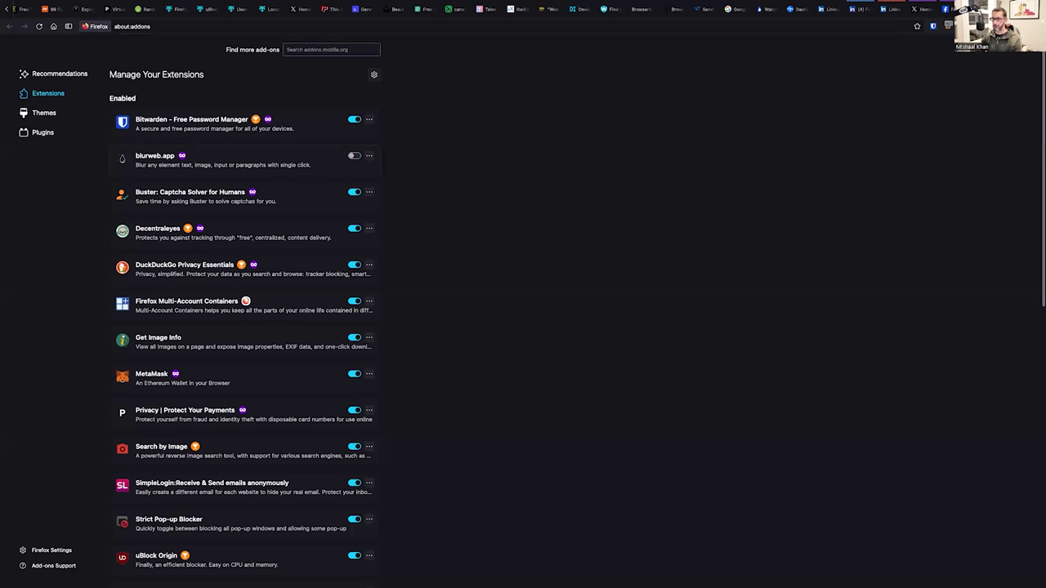
# - Choose the browser profile in the User-Agent Switcher and reload Facebook without the mobile "m." prefix in its address
pyautogui.click(949, 25)
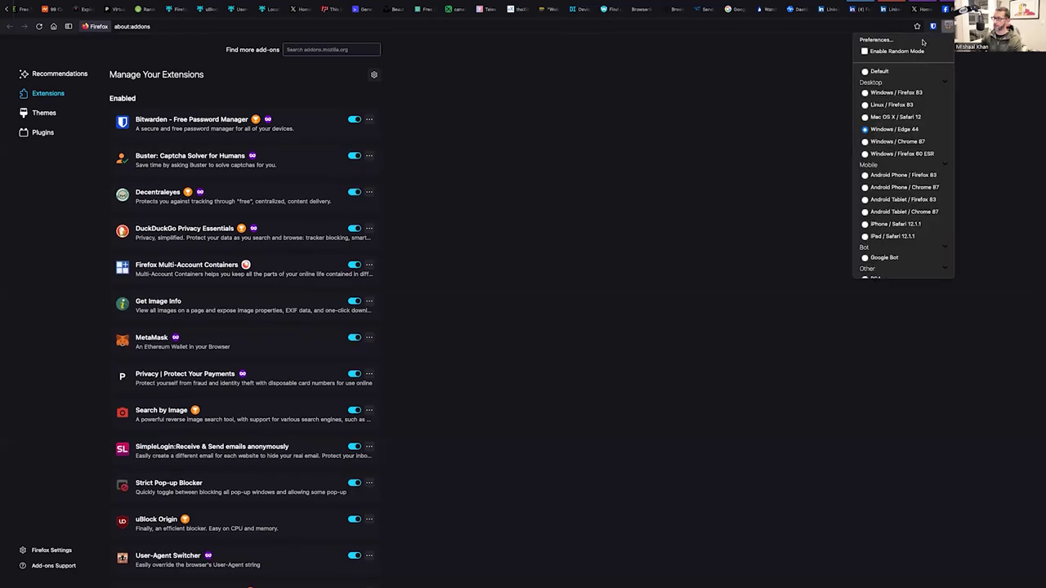
pyautogui.click(864, 129)
pyautogui.click(946, 9)
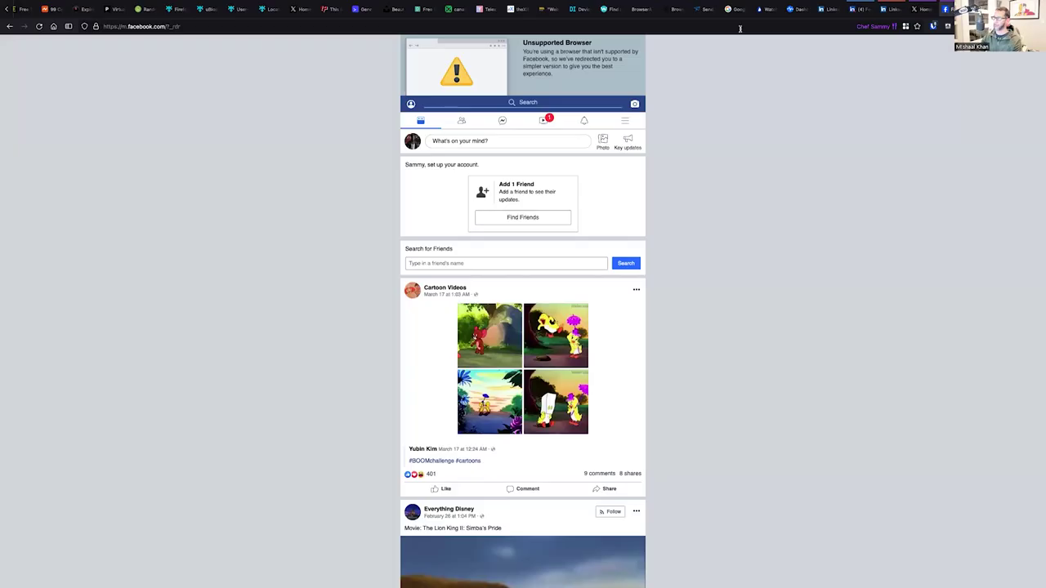
pyautogui.click(127, 26)
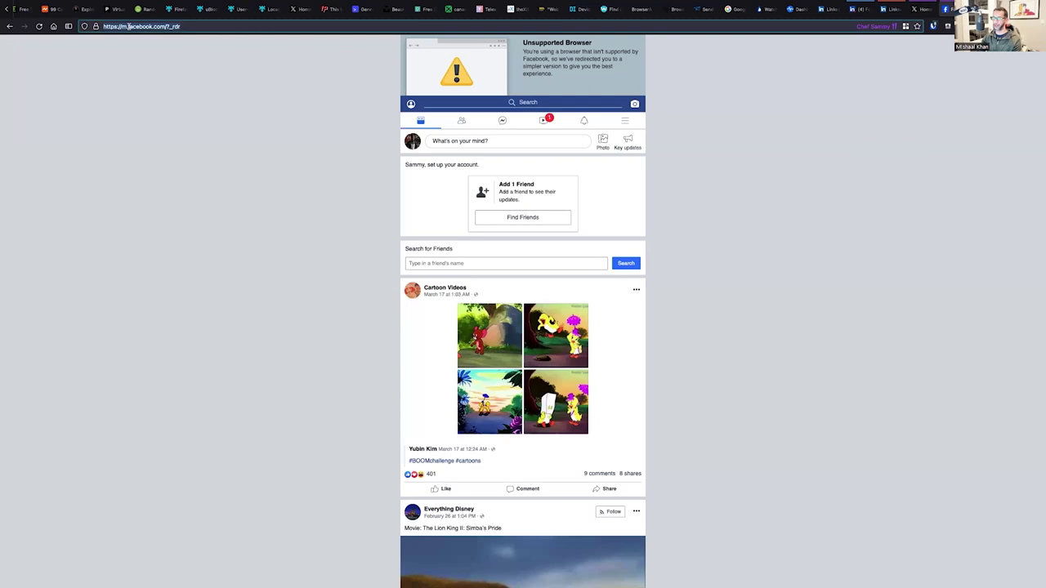
pyautogui.press('BackSpace')
pyautogui.press('BackSpace')
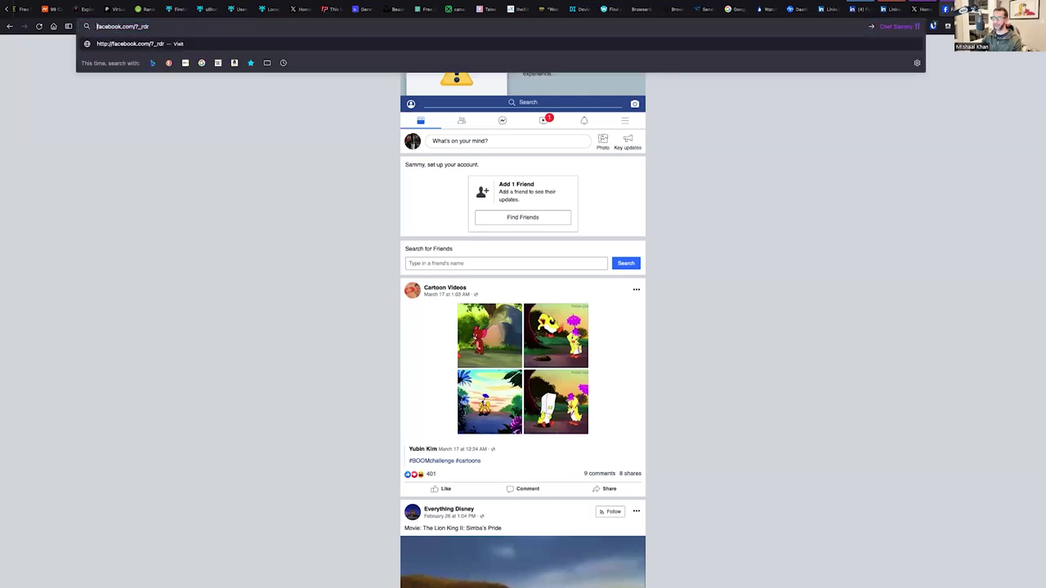
pyautogui.press('Return')
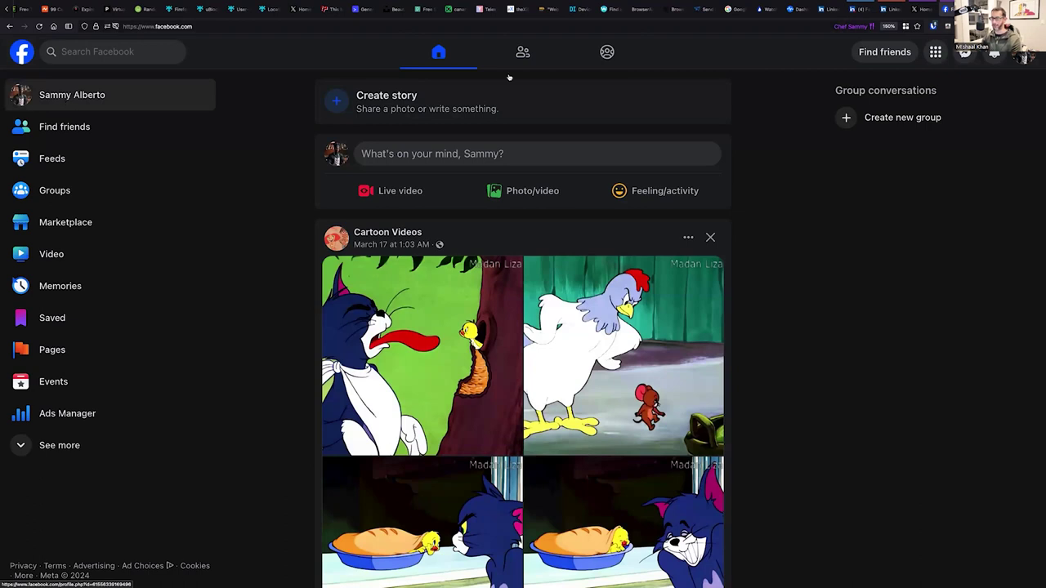
# - Review the alias account's Twitter home feed and return to its Facebook page
pyautogui.hotkey('ctrl', 'shift', 'a')
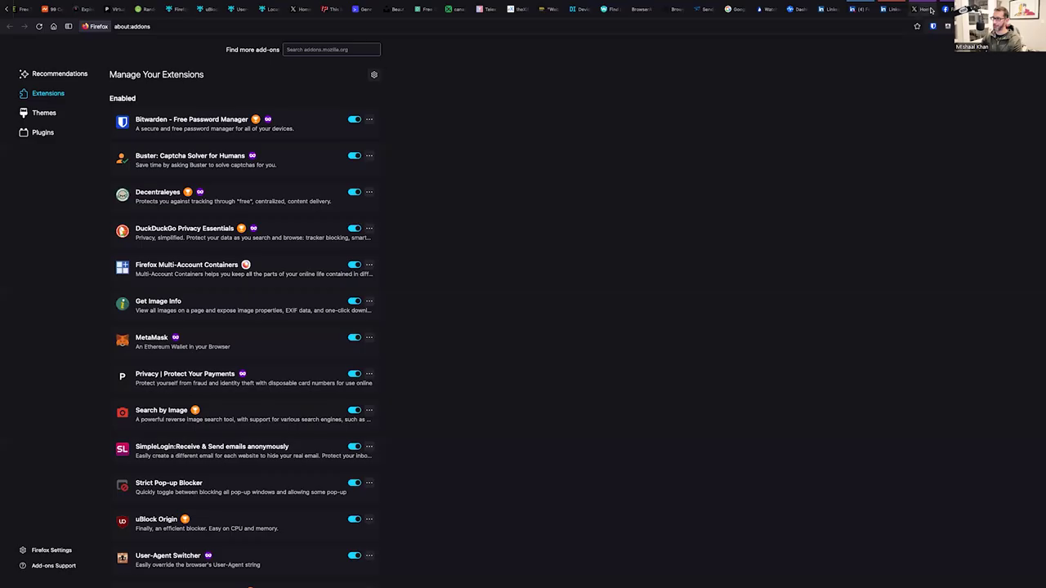
pyautogui.click(922, 9)
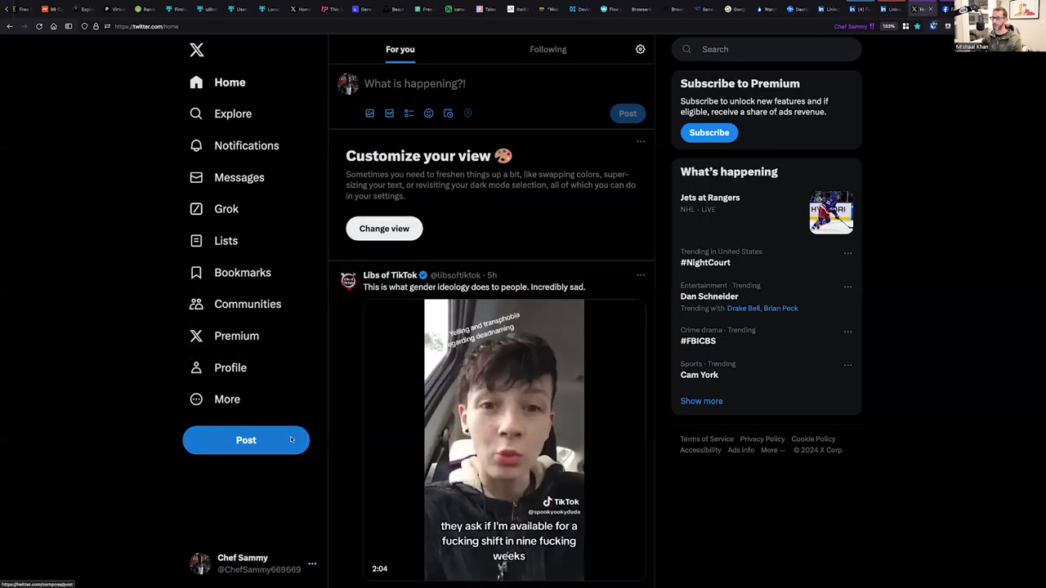
pyautogui.scroll(-4, 314, 443)
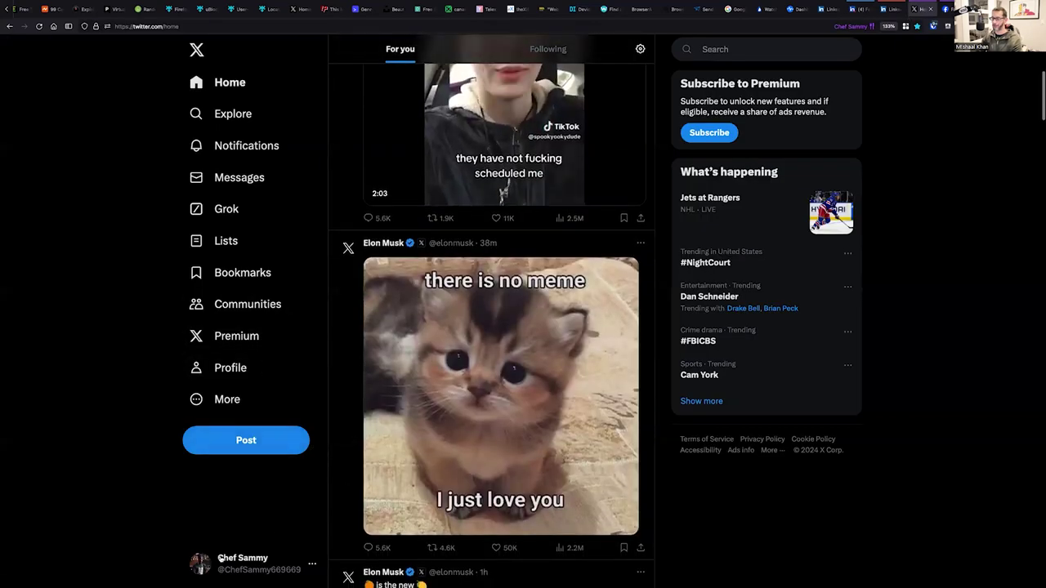
pyautogui.click(948, 9)
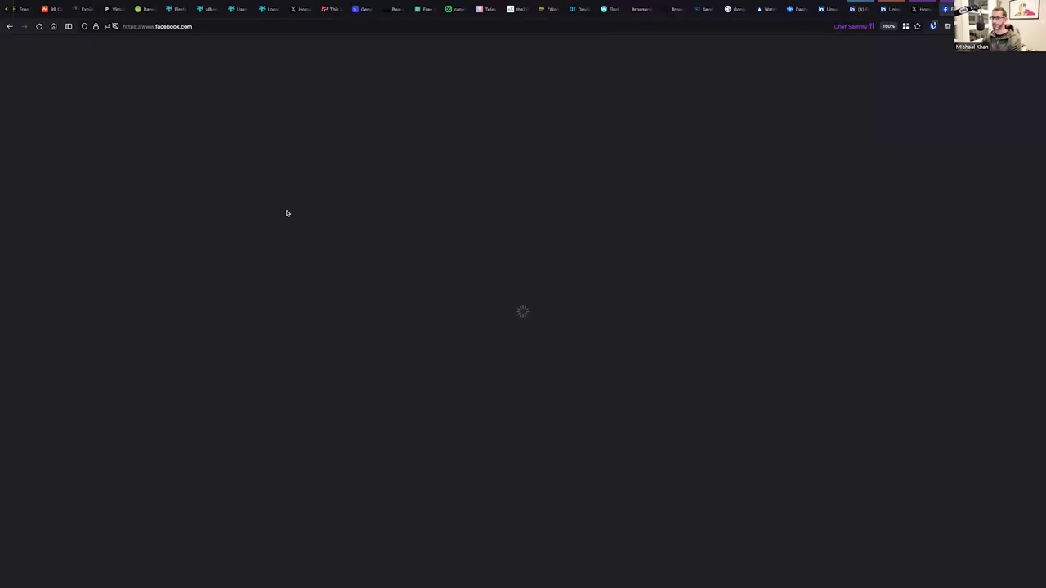
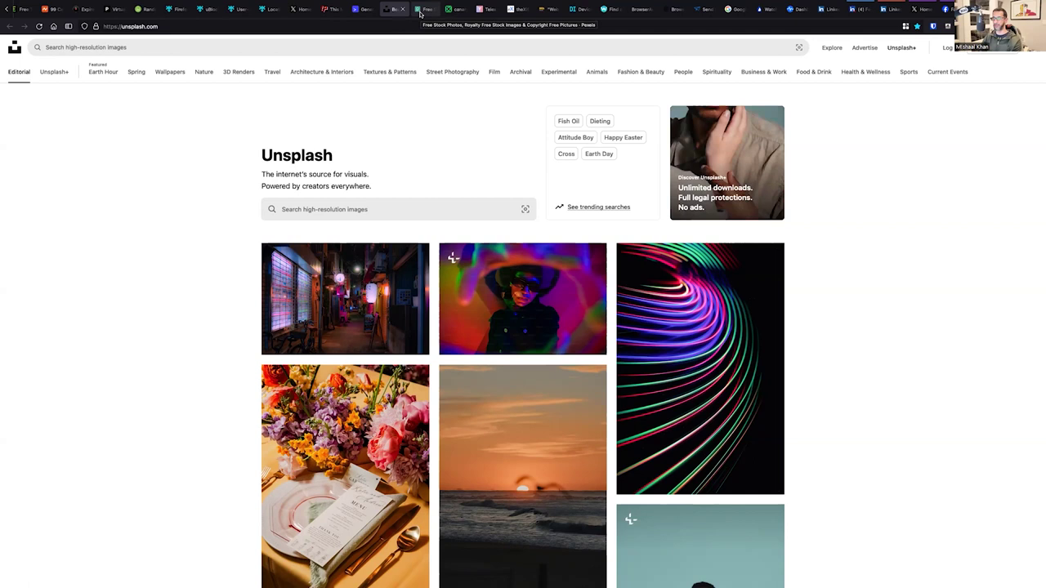
# - View the Pexels and Telex pages, ending on the Canarytokens page
pyautogui.click(420, 10)
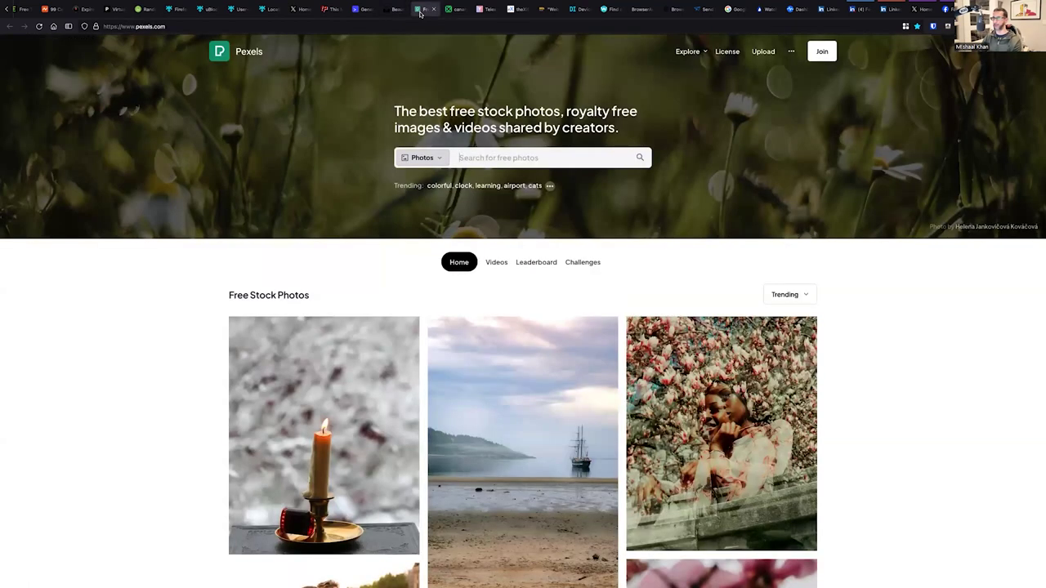
pyautogui.click(484, 10)
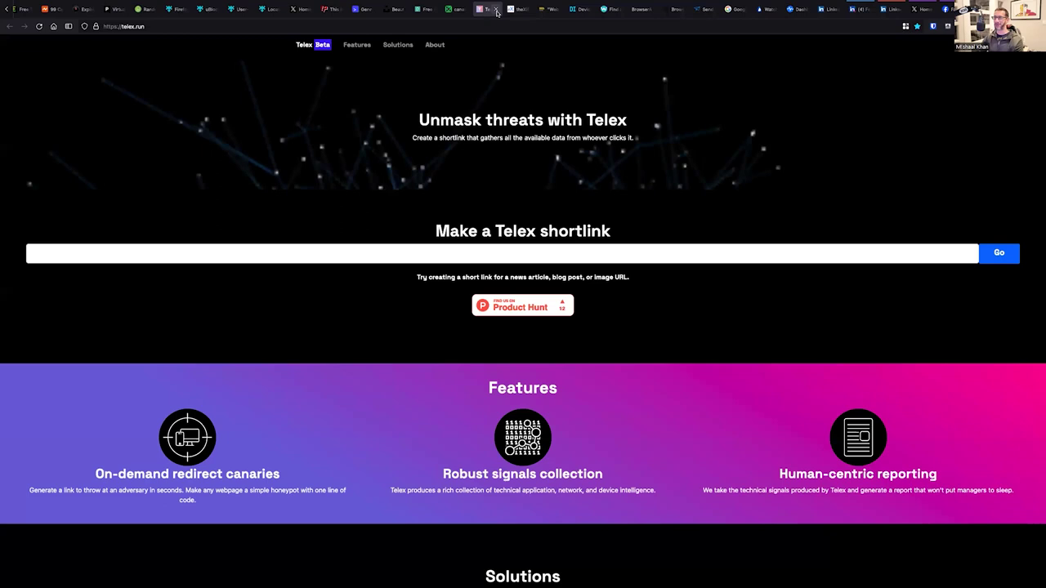
pyautogui.click(455, 10)
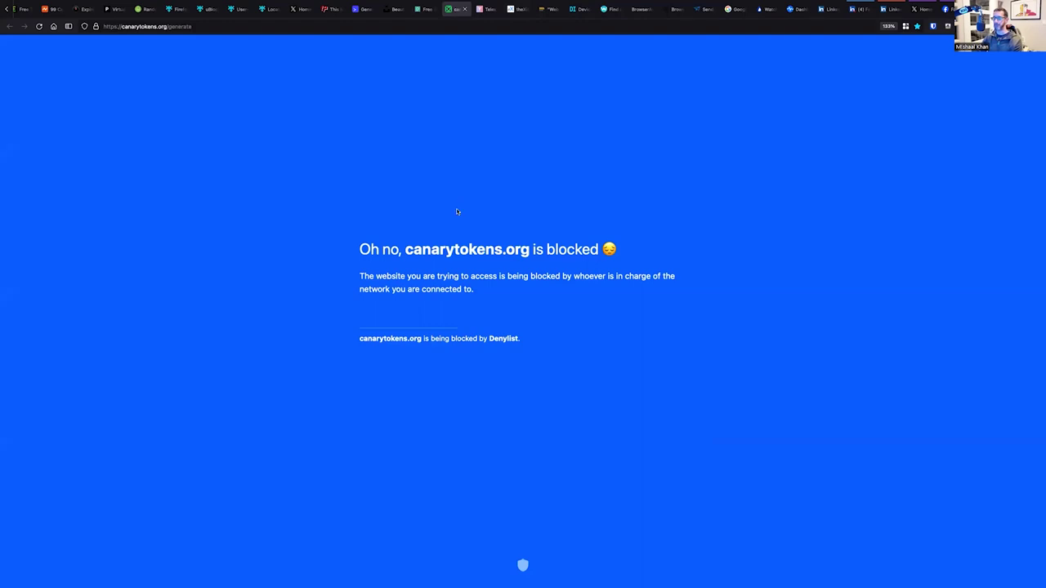
# - Highlight the canarytokens.org domain in the block page's heading and examine the Denylist reason below it
pyautogui.doubleClick(444, 250)
pyautogui.moveTo(443, 250); pyautogui.dragTo(528, 250)
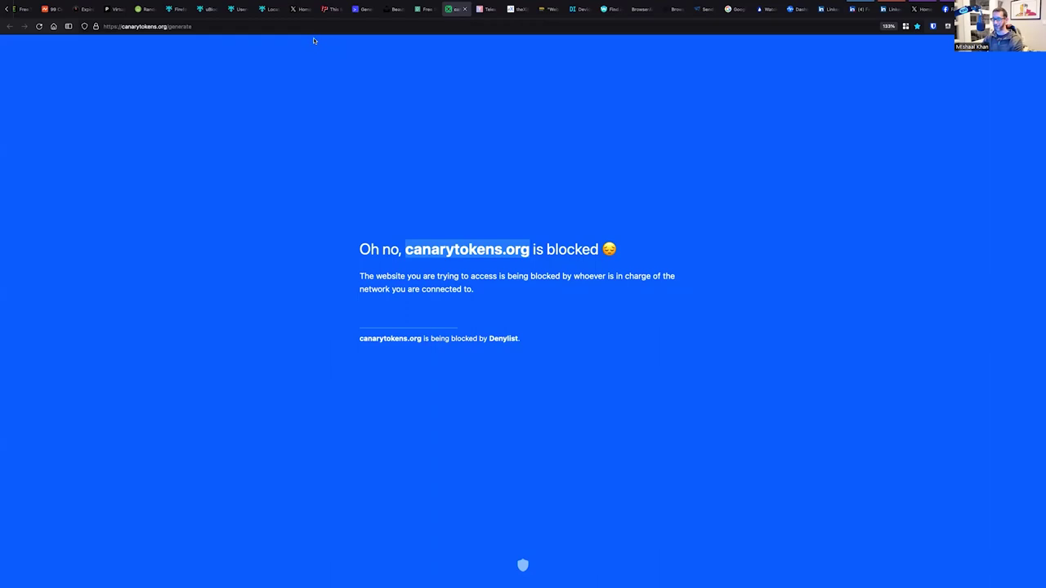
pyautogui.click(502, 340)
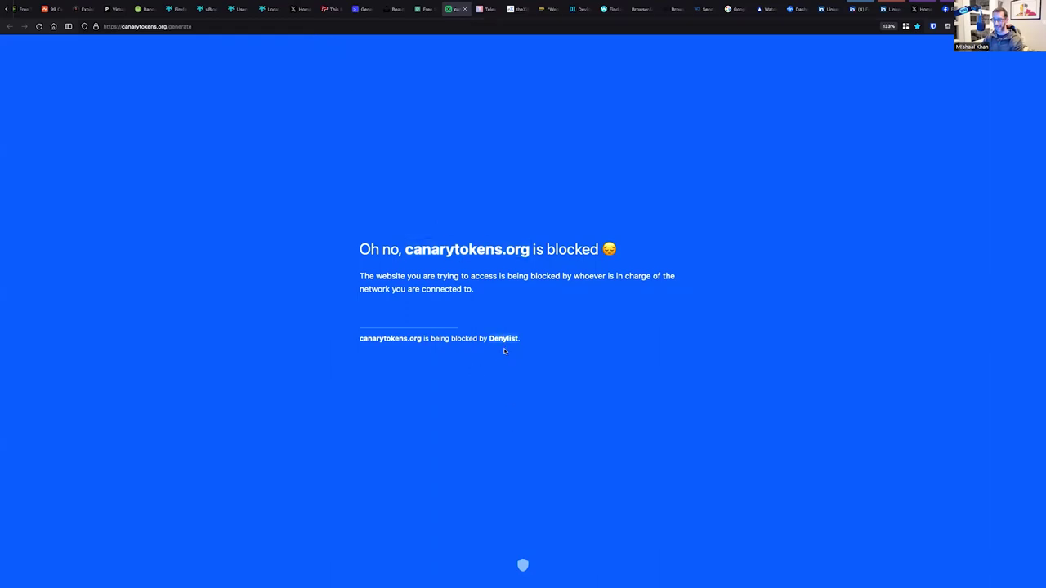
pyautogui.doubleClick(466, 249)
pyautogui.moveTo(465, 249); pyautogui.dragTo(509, 250)
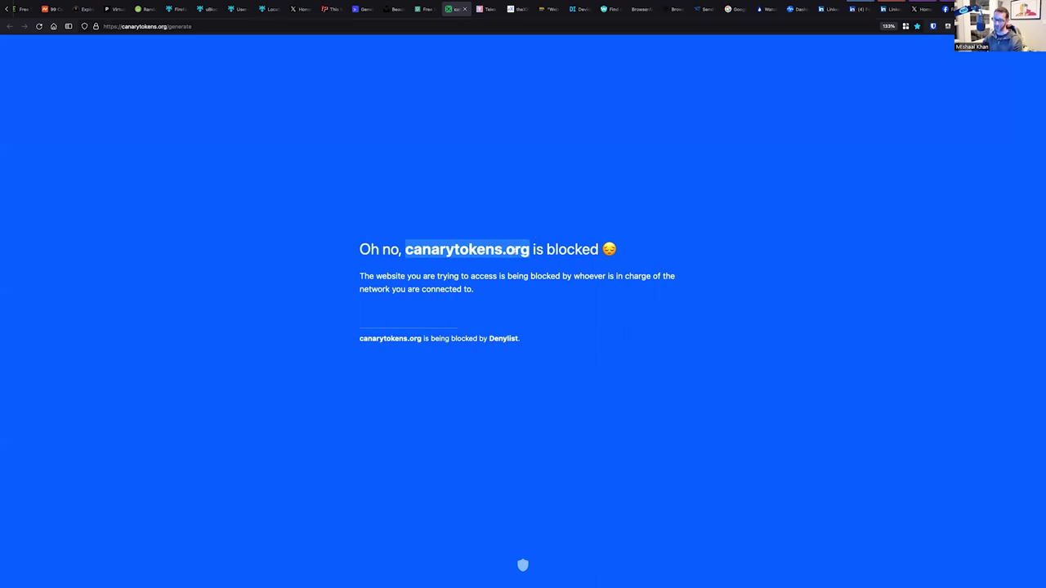
pyautogui.doubleClick(482, 250)
pyautogui.click(515, 252)
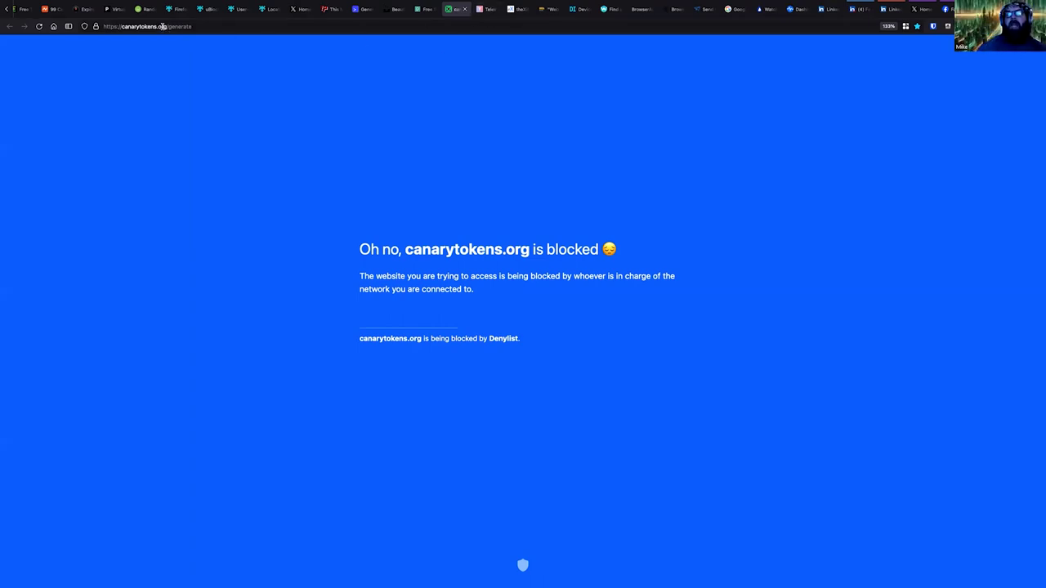
# - Move the Canarytokens tab to the end of the open tabs and open the nextdns.io dashboard in a new tab
pyautogui.click(463, 10)
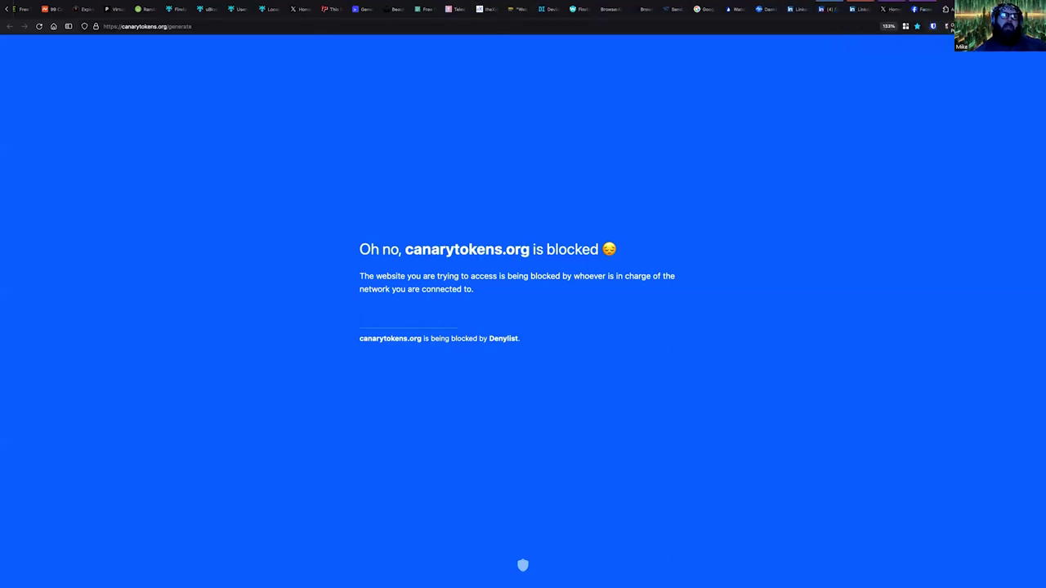
pyautogui.hotkey('ctrl', 't')
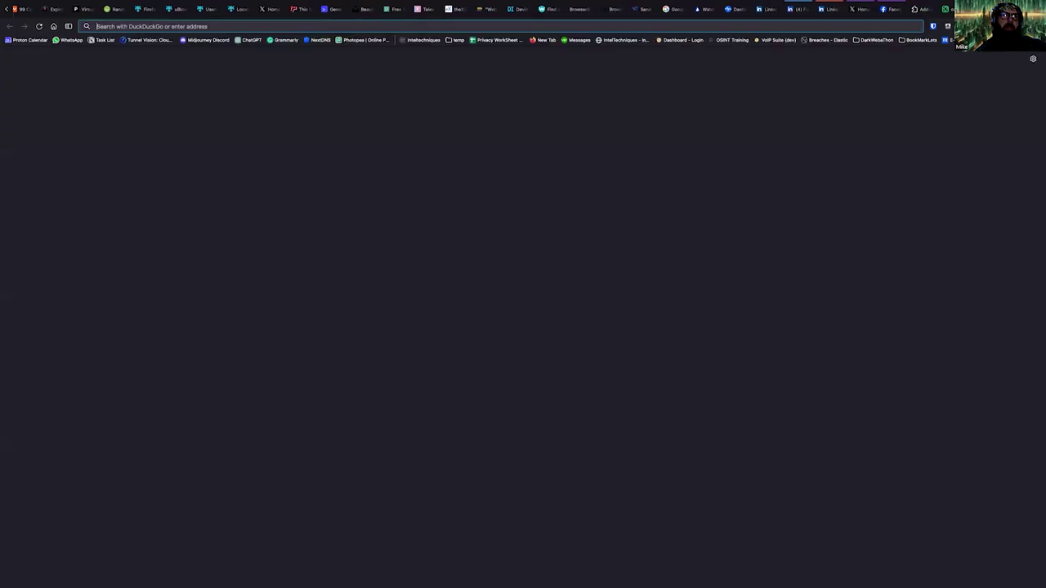
pyautogui.write('next')
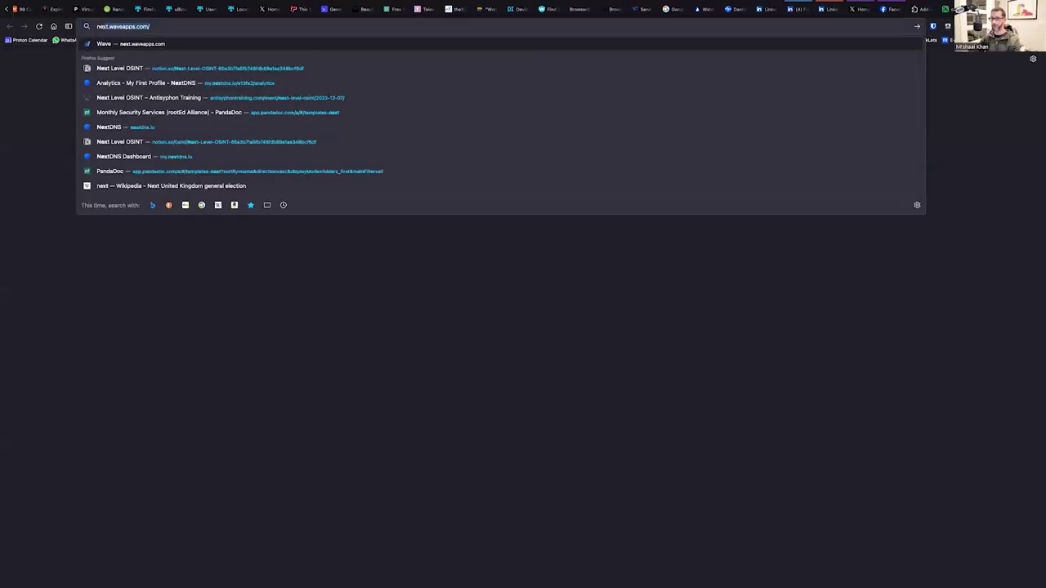
pyautogui.write('dns.io/')
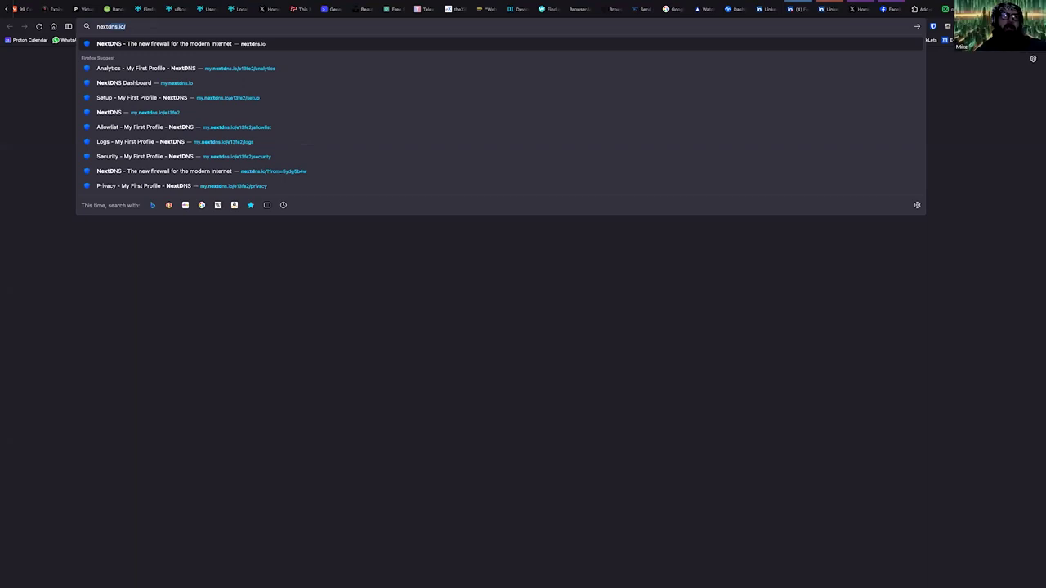
pyautogui.press('Return')
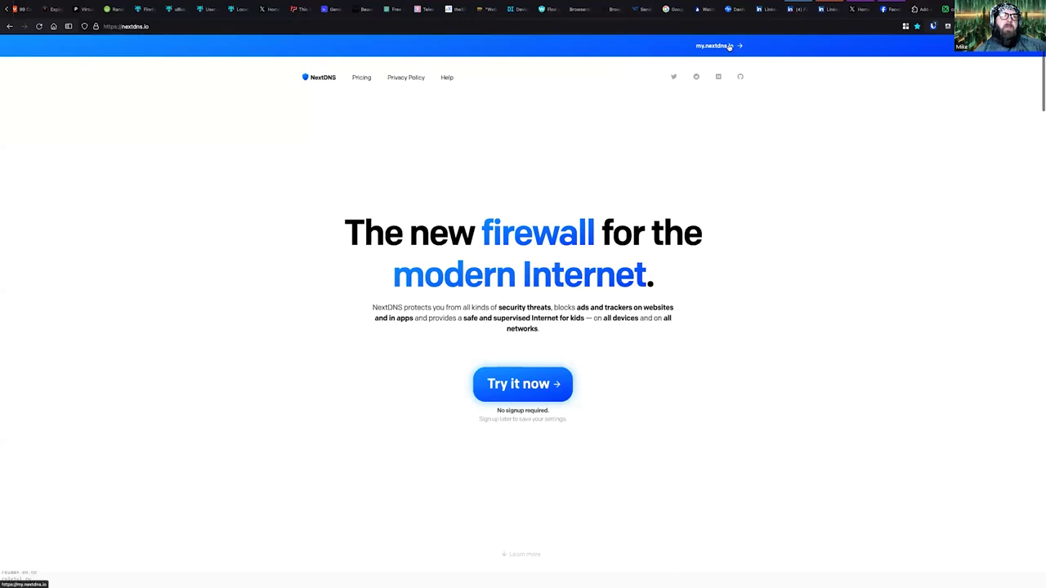
pyautogui.click(729, 47)
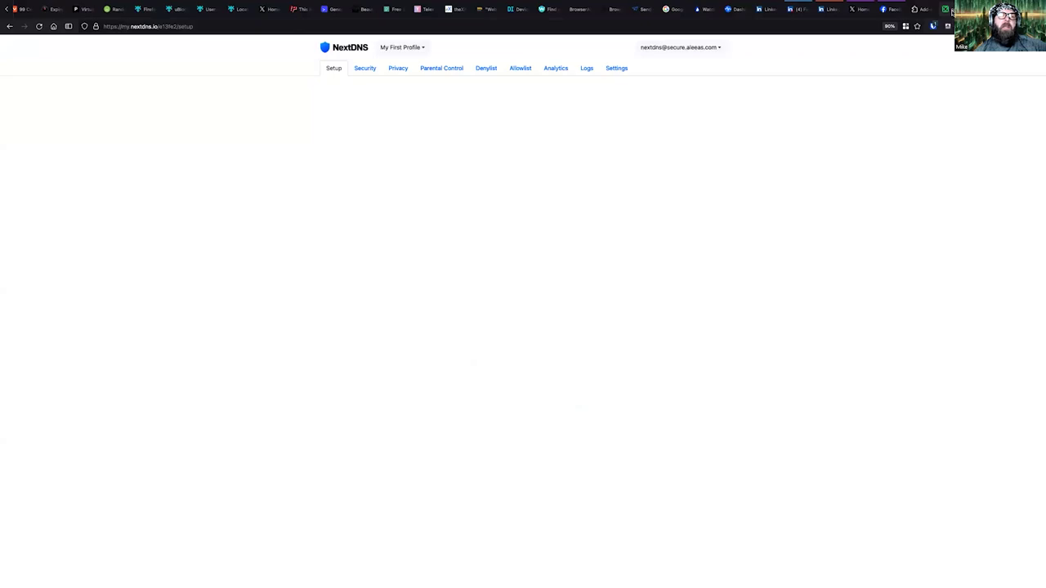
# - Return to the Canarytokens page and switch from there to the Telex shortlink page
pyautogui.click(951, 11)
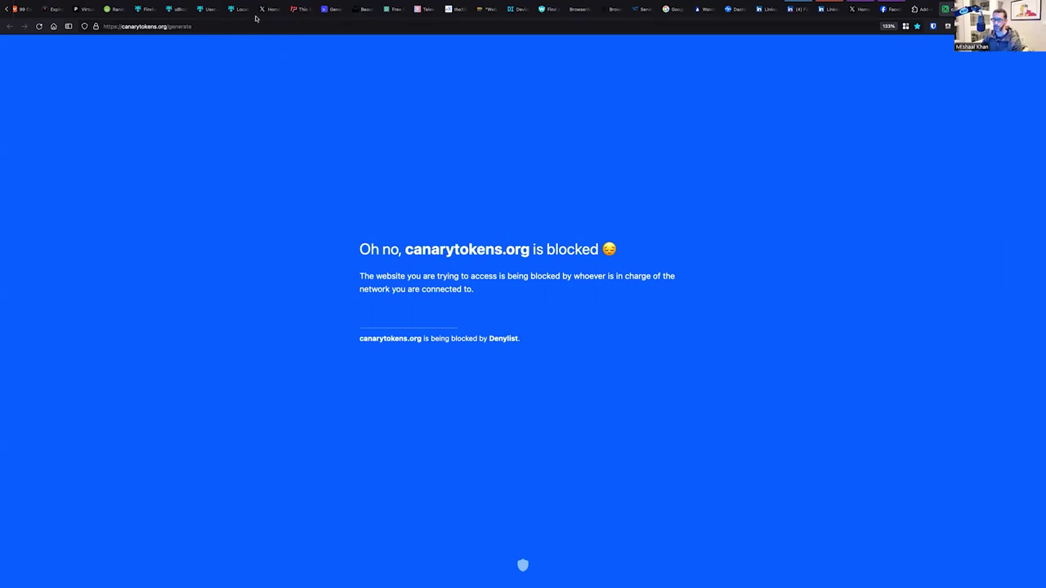
pyautogui.click(392, 10)
pyautogui.click(421, 10)
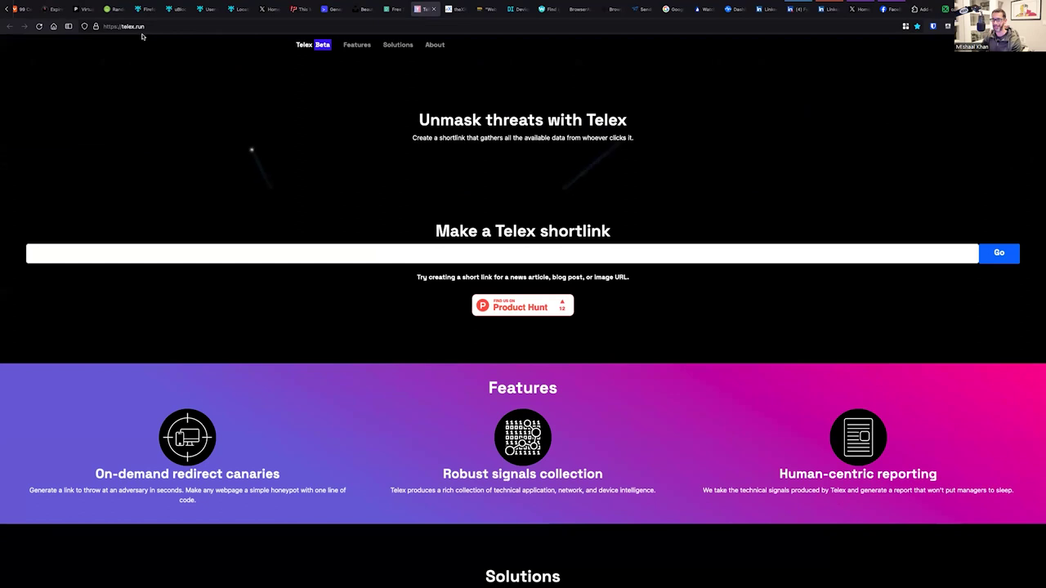
# - Reload the Telex home page from its site name and place the cursor in the empty shortlink field
pyautogui.scroll(-1, 341, 220)
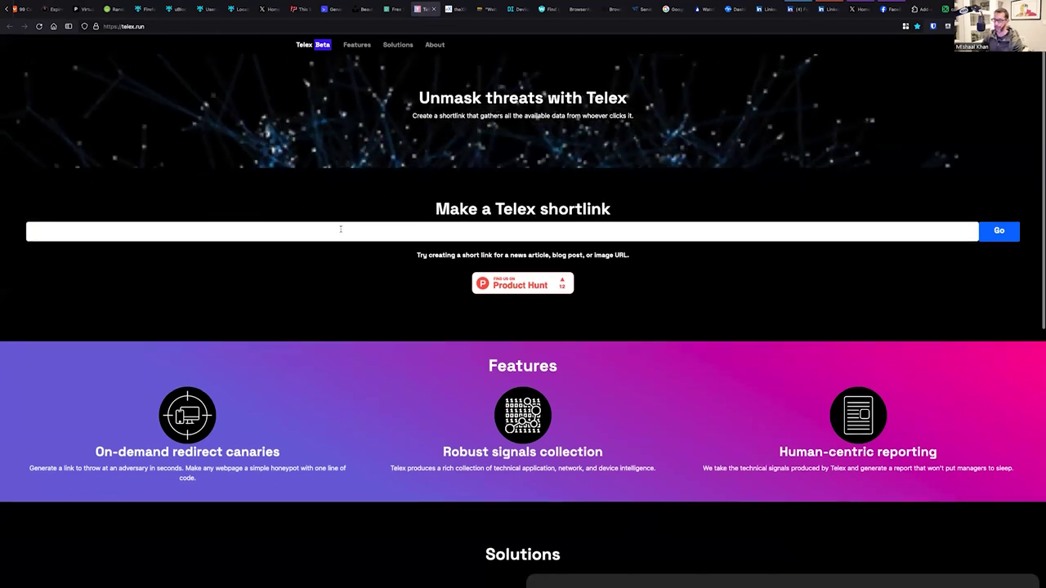
pyautogui.click(339, 230)
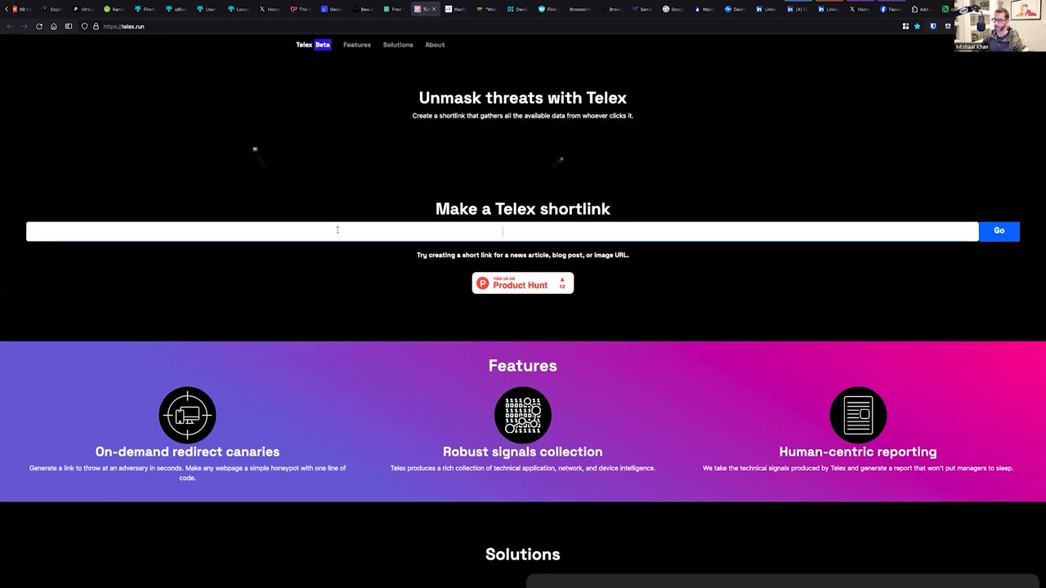
pyautogui.scroll(-1, 338, 231)
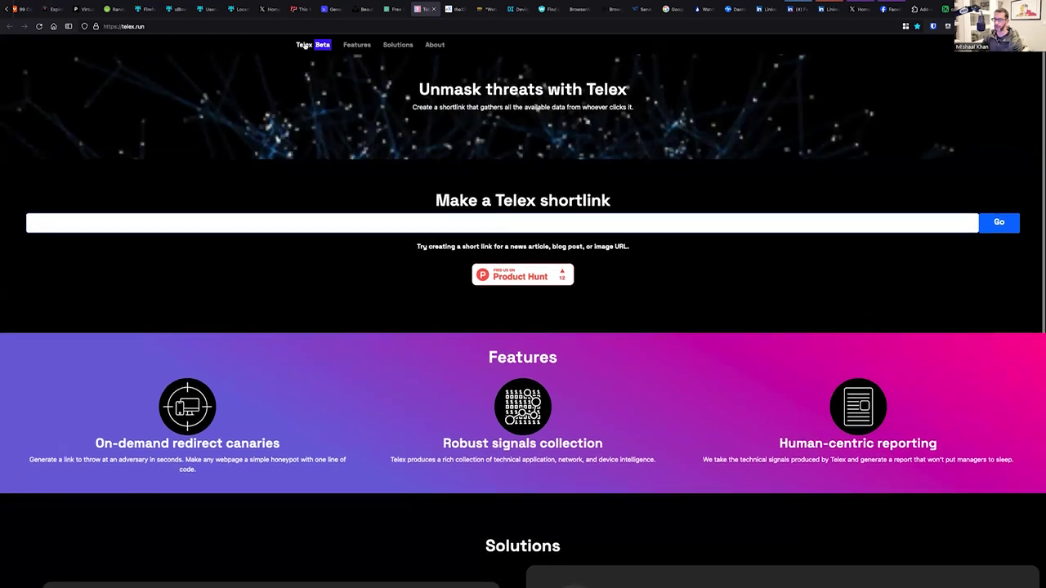
pyautogui.click(303, 46)
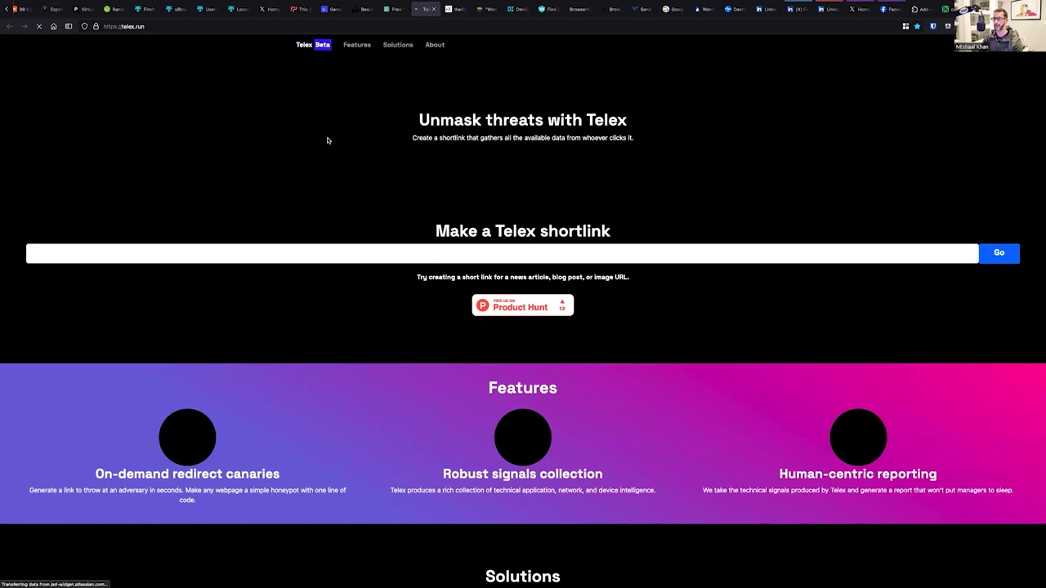
pyautogui.click(411, 255)
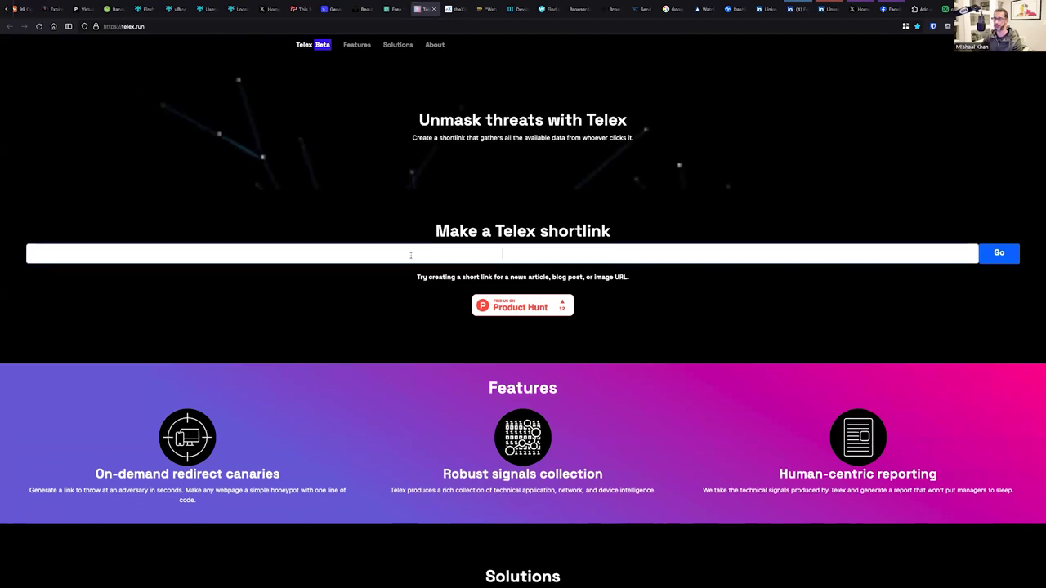
# - Examine the Features and Solutions sections of the Telex page, ending back at the shortlink form
pyautogui.scroll(-3, 411, 255)
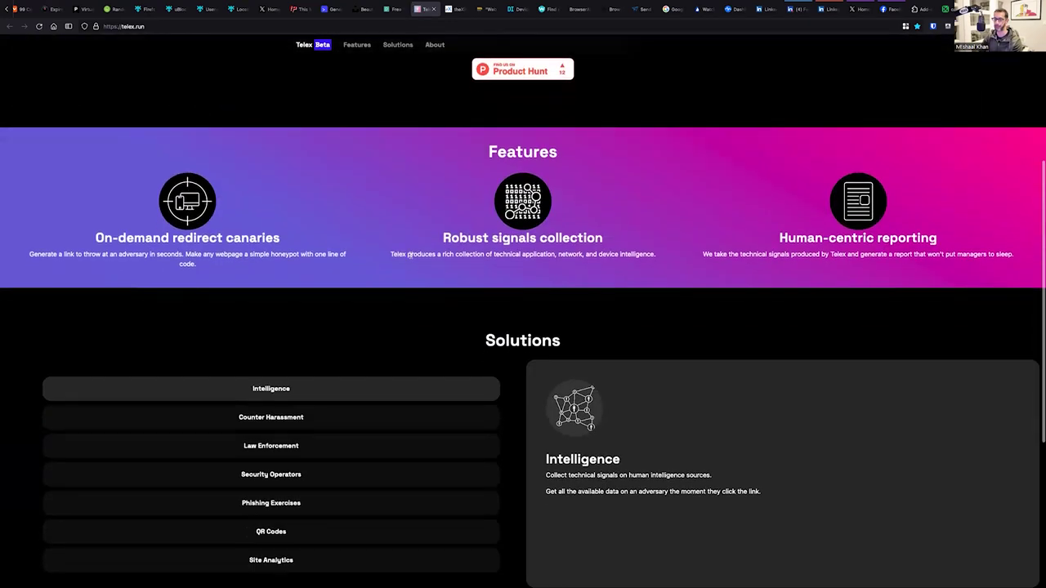
pyautogui.scroll(1, 482, 180)
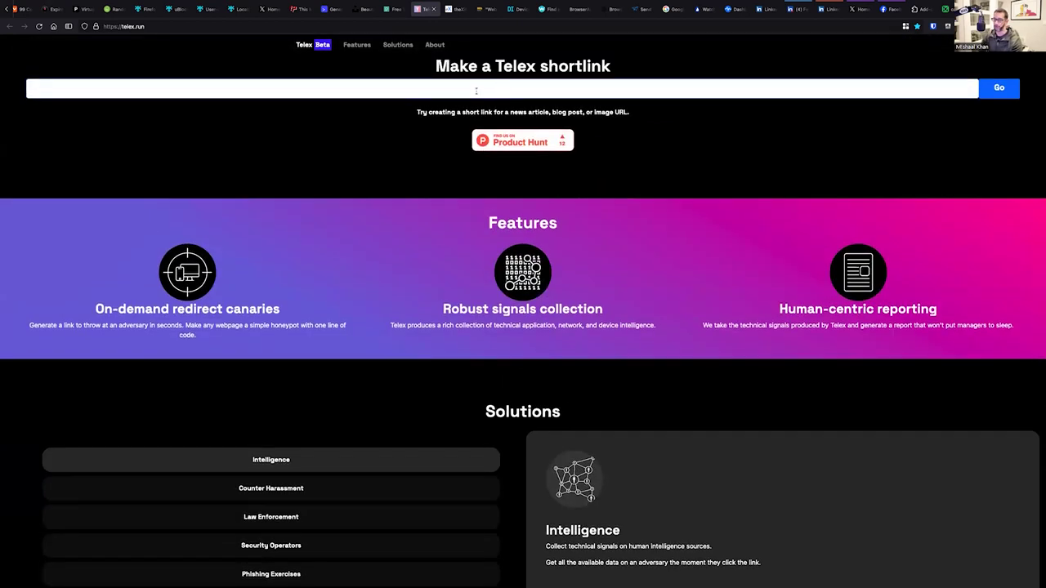
pyautogui.scroll(2, 450, 231)
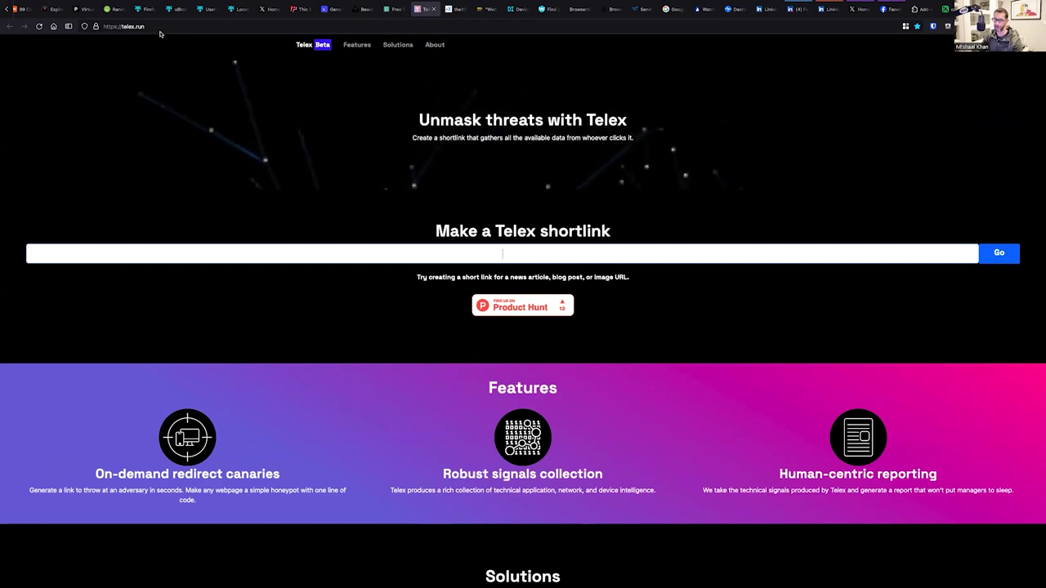
pyautogui.scroll(-5, 203, 141)
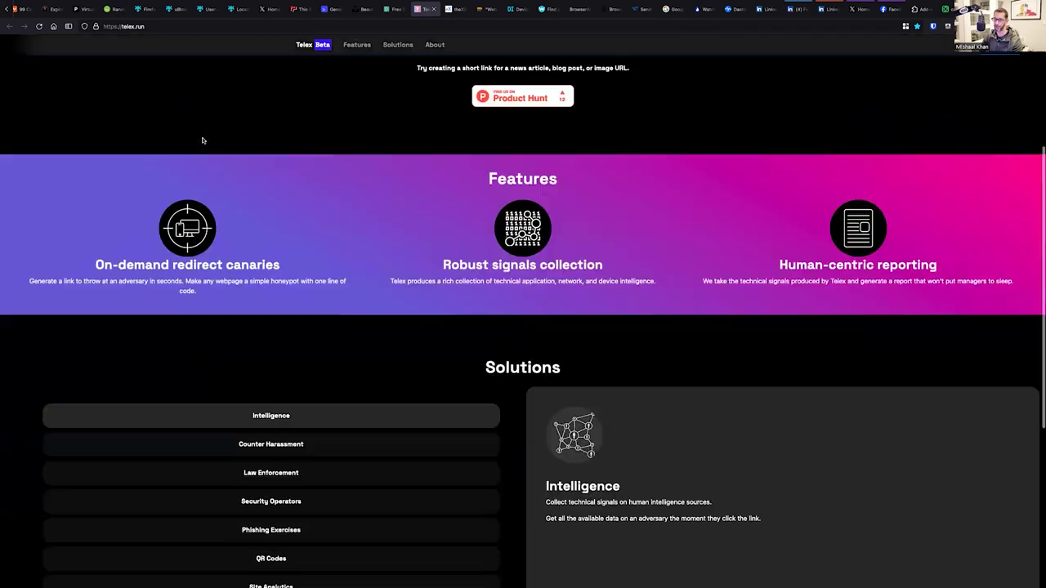
pyautogui.scroll(-2, 202, 141)
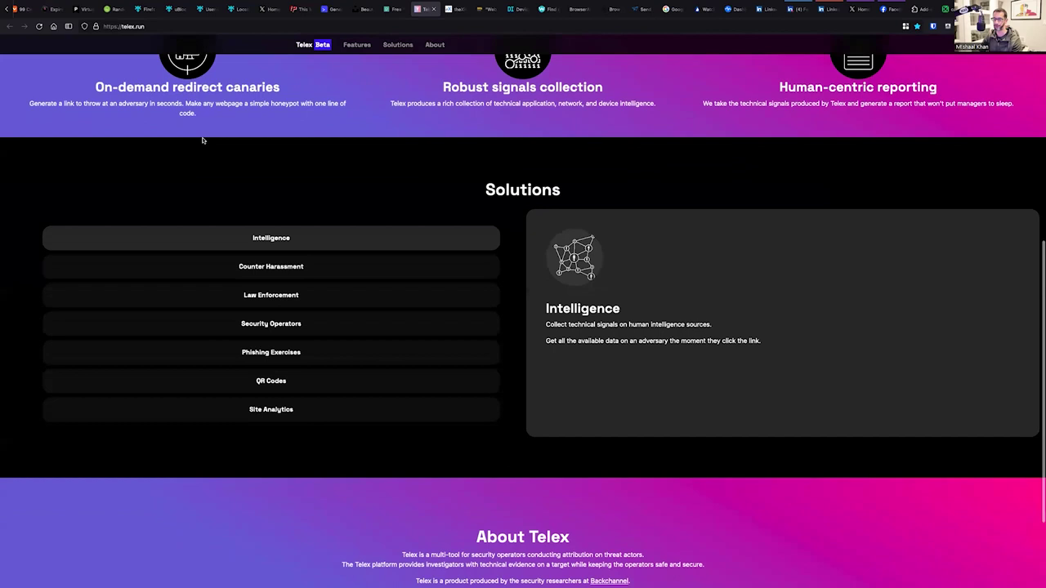
pyautogui.scroll(1, 346, 155)
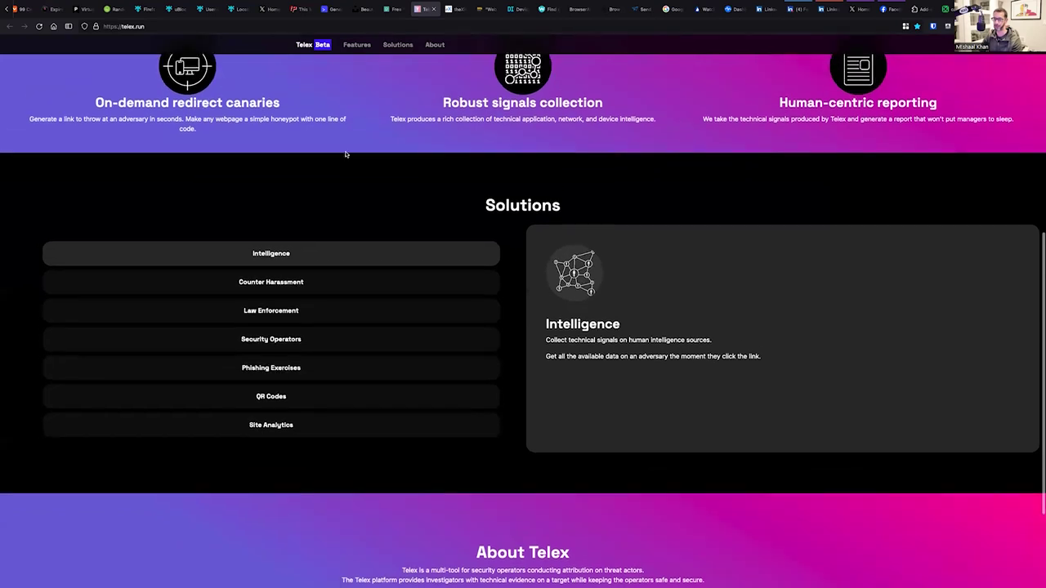
pyautogui.scroll(4, 431, 189)
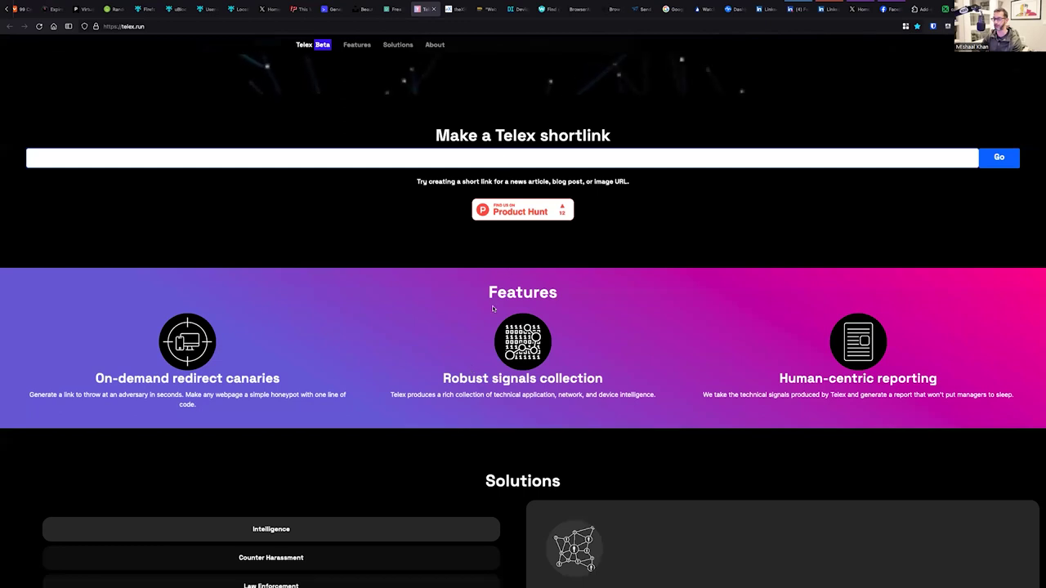
pyautogui.scroll(-1, 493, 308)
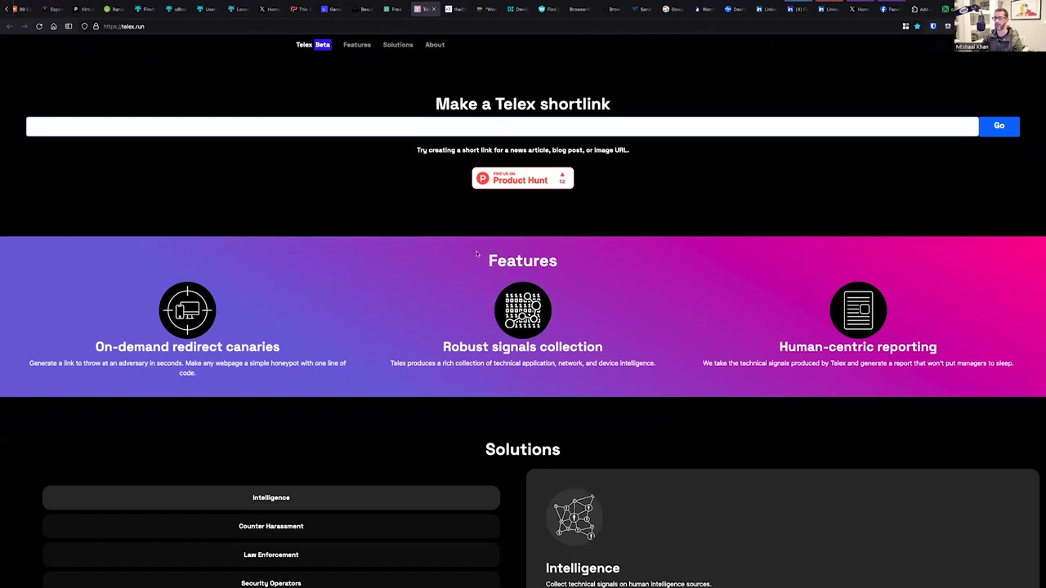
pyautogui.scroll(-5, 503, 456)
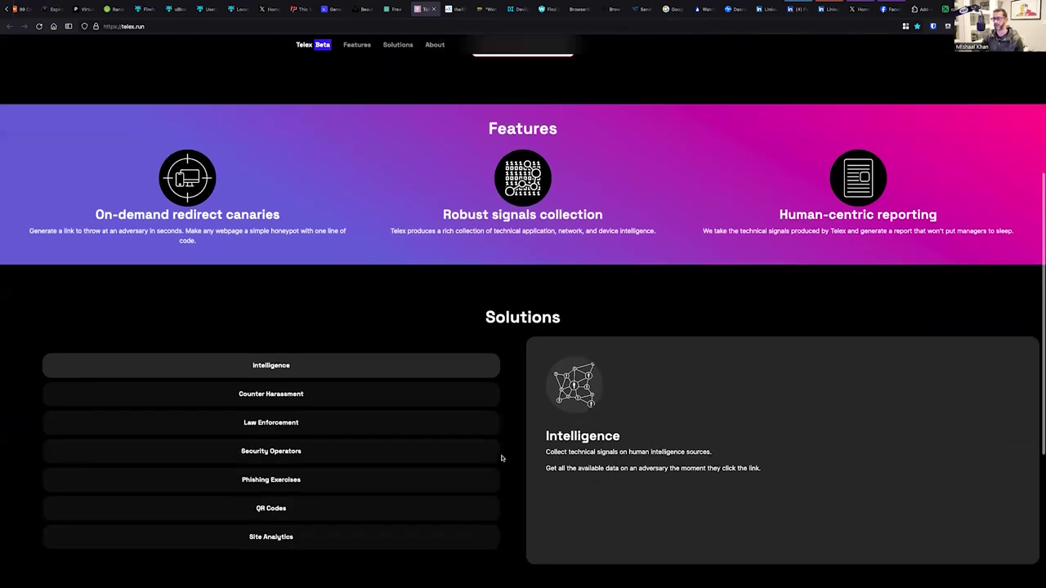
pyautogui.scroll(8, 502, 459)
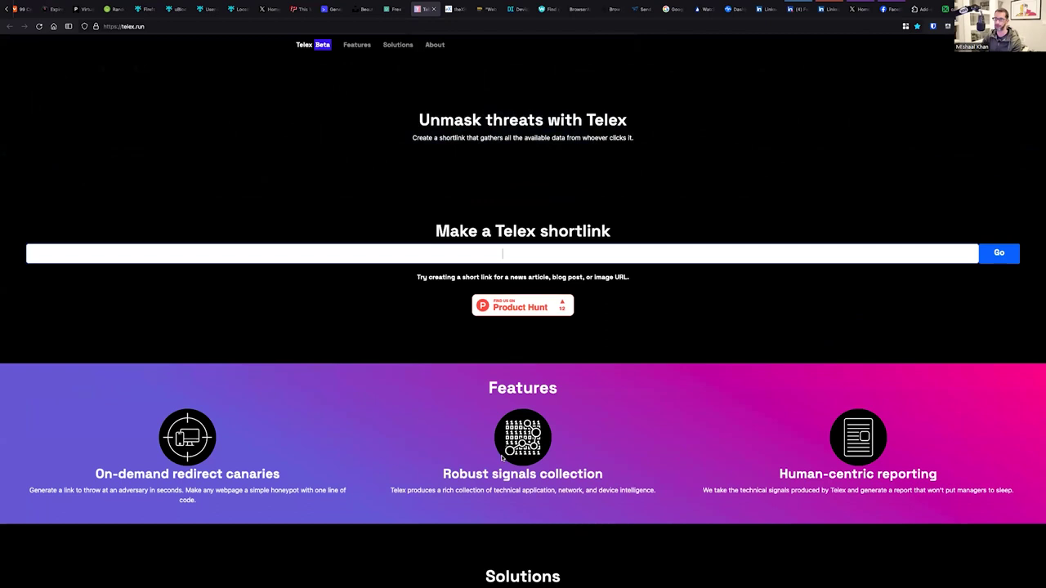
# - Switch to the theXifer.net page, highlight part of the supported files line in the upload area, and dismiss the file chooser
pyautogui.click(454, 9)
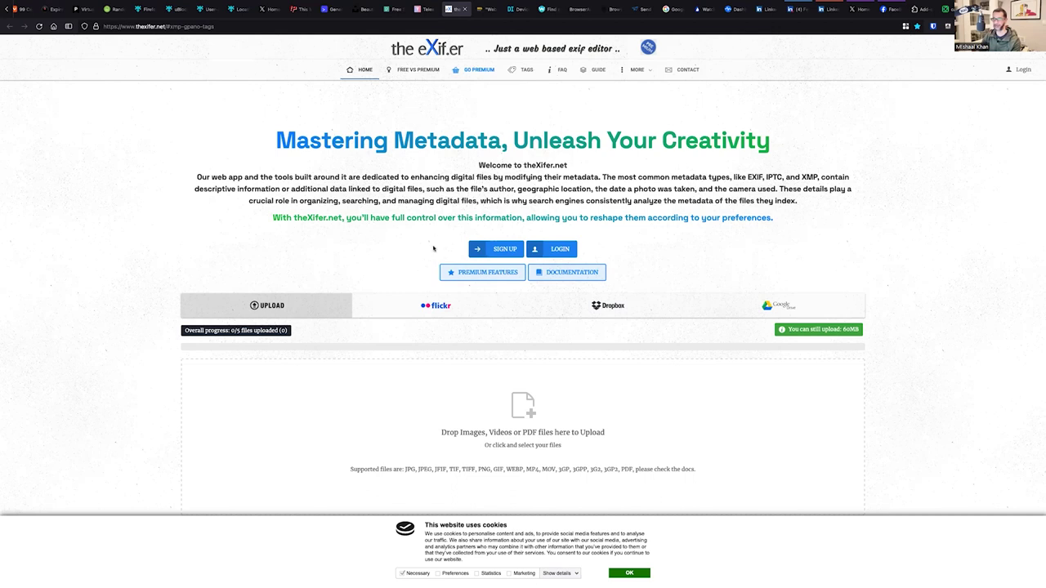
pyautogui.scroll(-2, 558, 290)
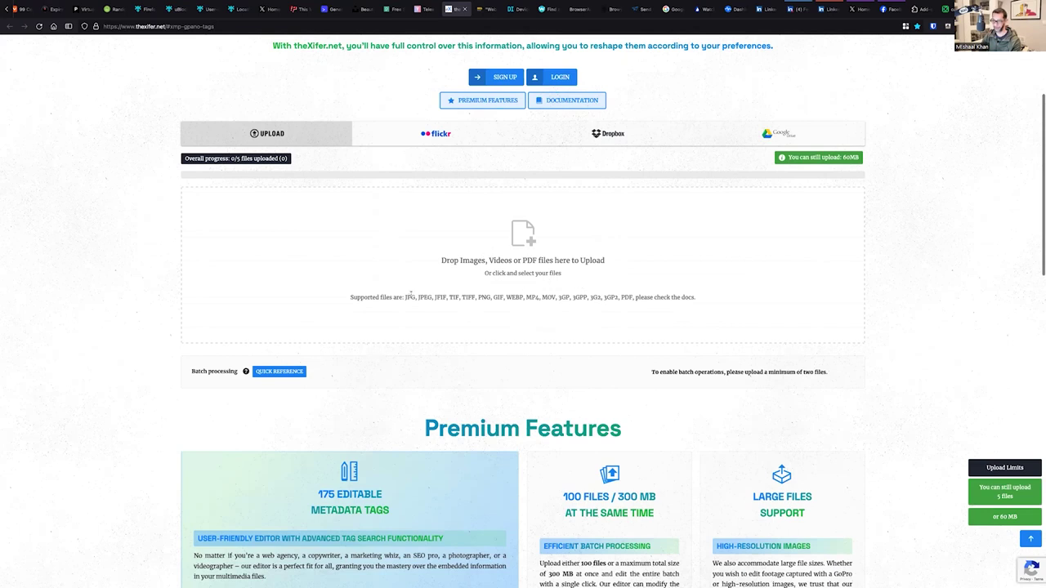
pyautogui.moveTo(412, 297); pyautogui.dragTo(637, 288)
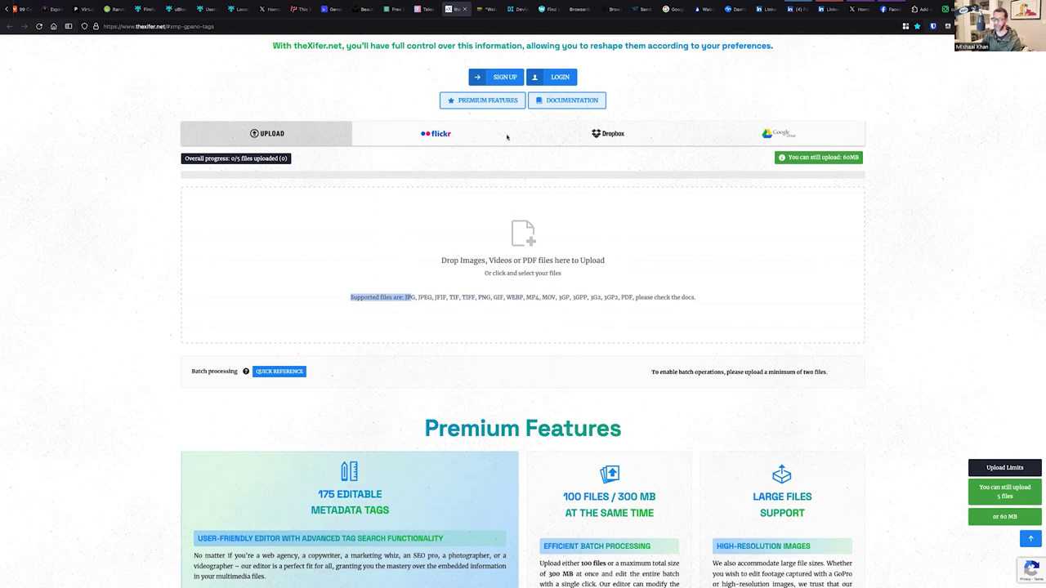
pyautogui.click(244, 219)
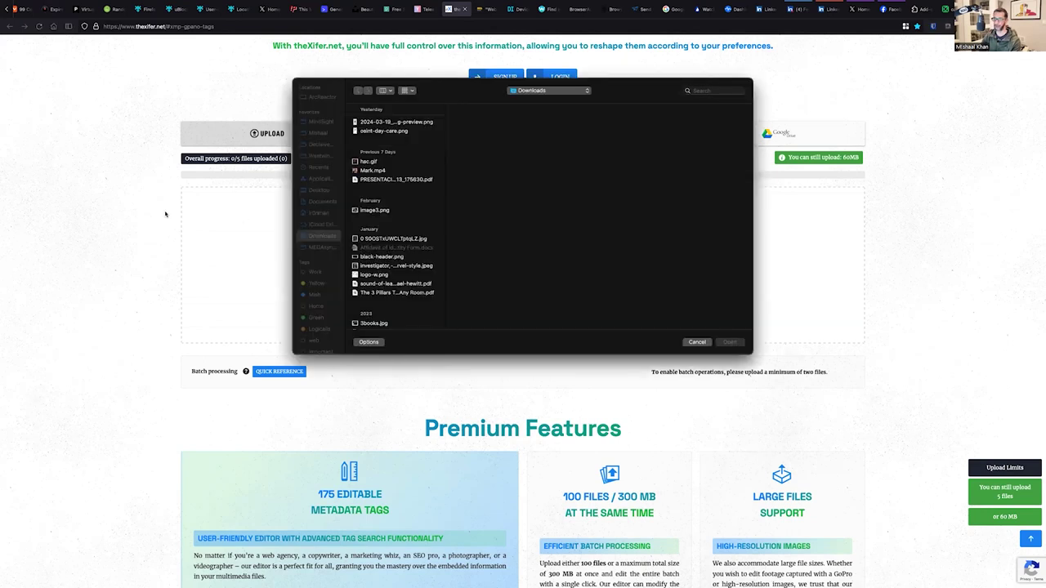
pyautogui.press('Escape')
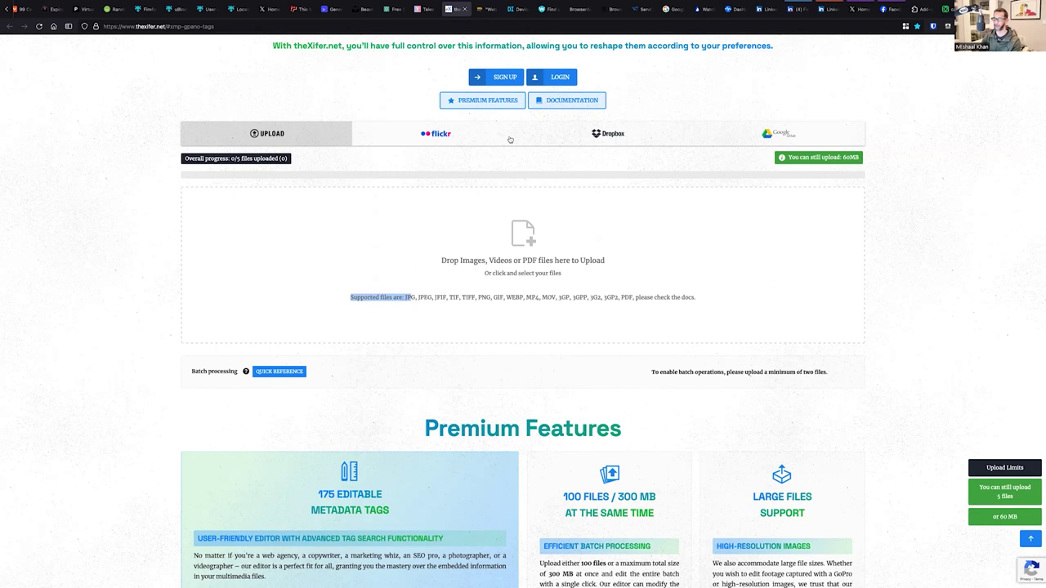
# - Review theXifer.net's introduction to metadata editing and its upload area
pyautogui.scroll(3, 509, 140)
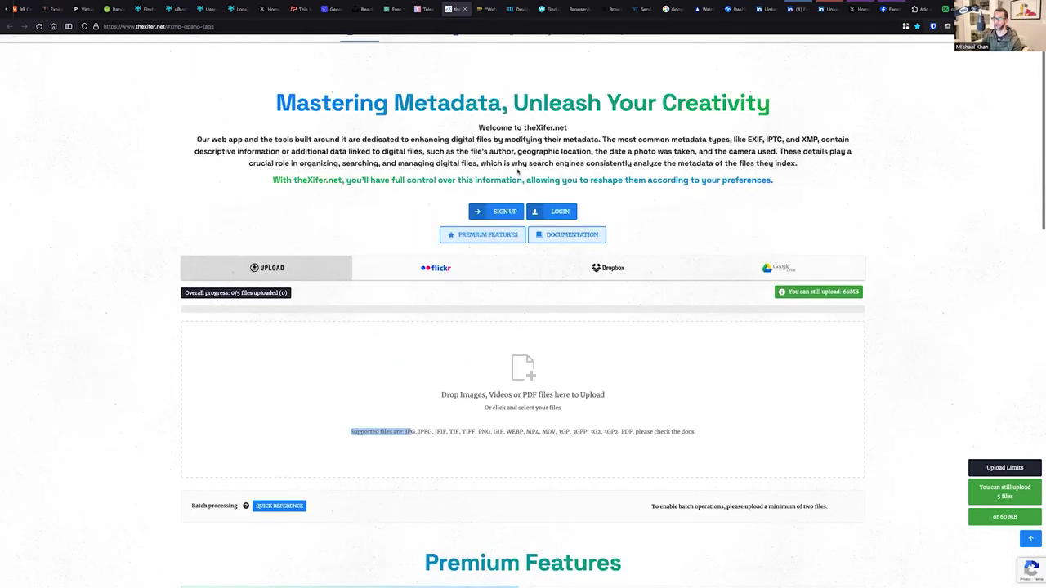
pyautogui.scroll(1, 501, 188)
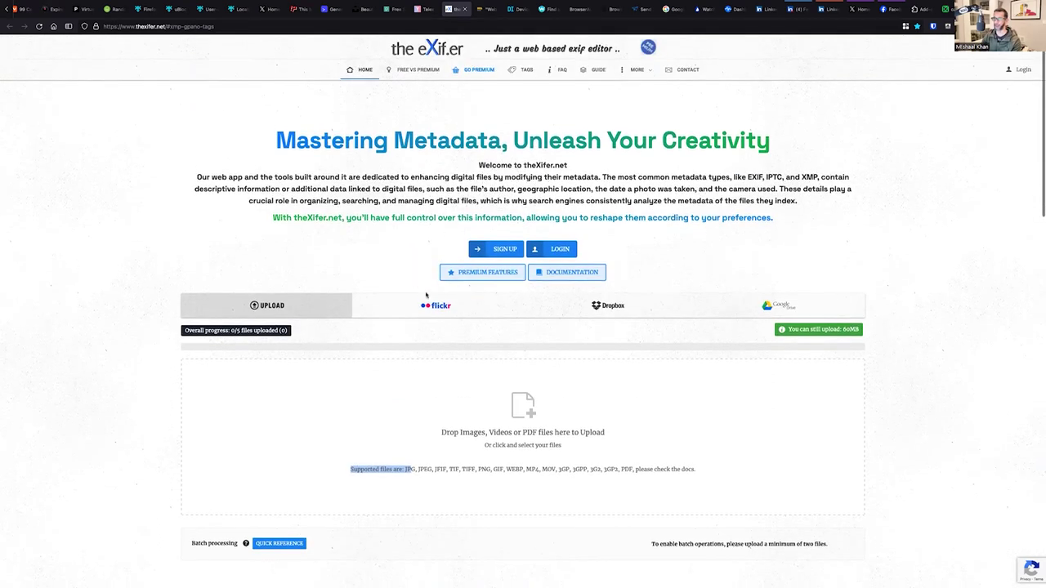
pyautogui.scroll(-2, 531, 393)
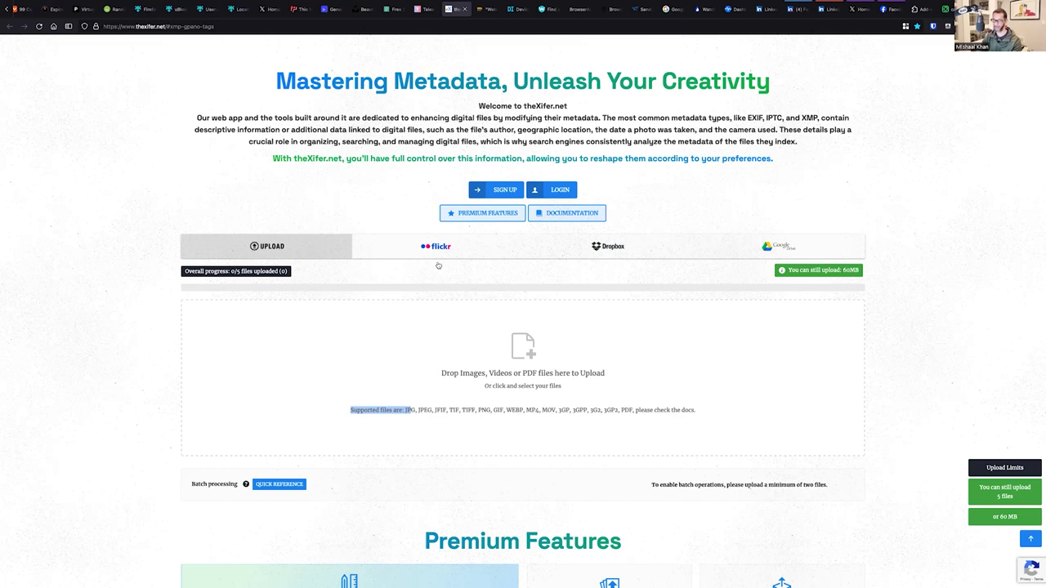
pyautogui.scroll(1, 419, 231)
pyautogui.scroll(2, 419, 232)
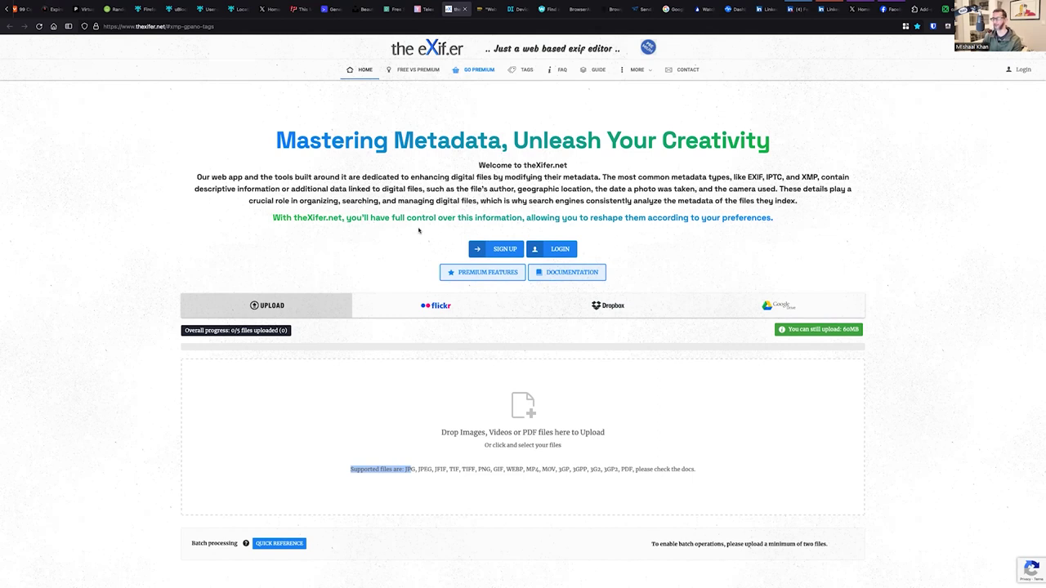
# - Switch to the IMDb page for The Stingray, Part 1 and enlarge its episode heading and description
pyautogui.click(486, 10)
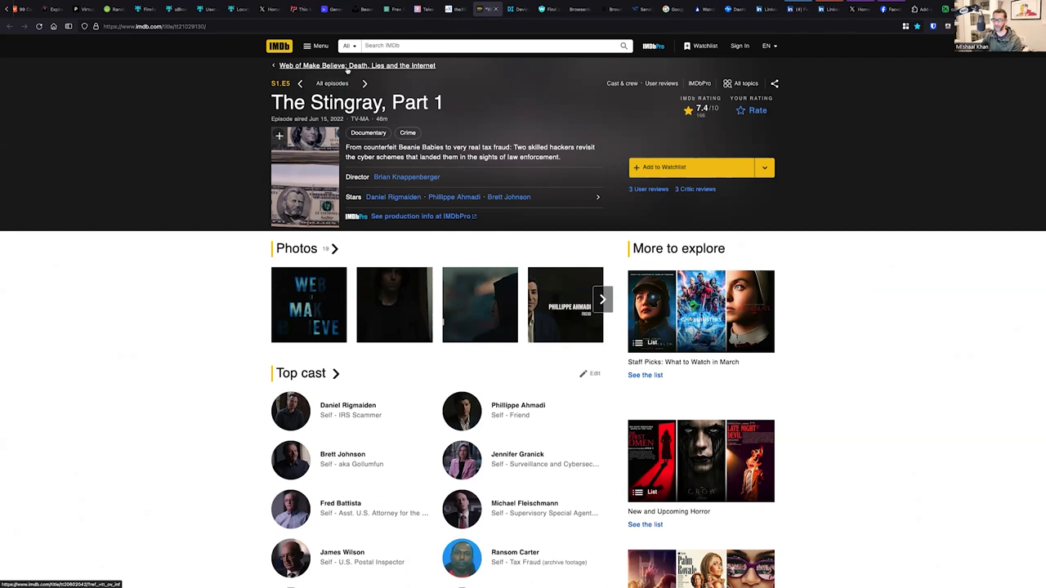
pyautogui.scroll(5, 416, 107)
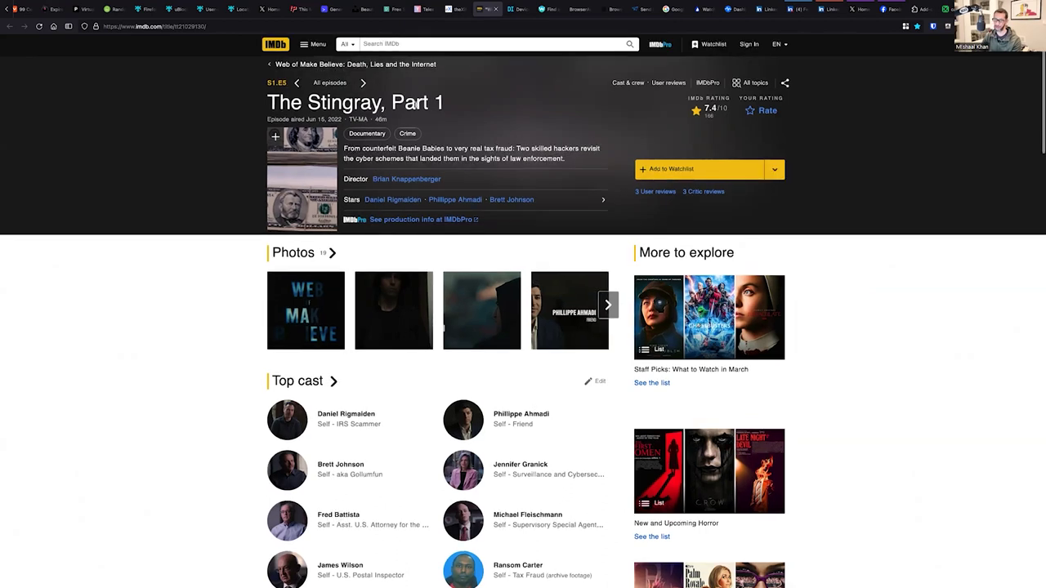
pyautogui.scroll(-2, 401, 196)
pyautogui.scroll(2, 403, 203)
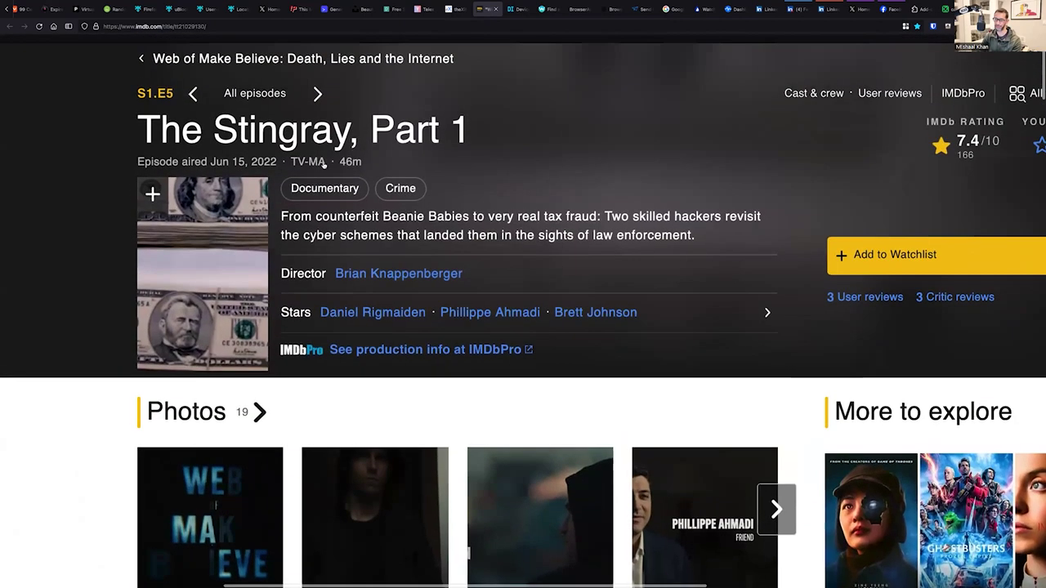
# - Magnify the Top cast section of the episode page and examine the first cast member's photo and role
pyautogui.scroll(-5, 341, 196)
pyautogui.scroll(-4, 341, 196)
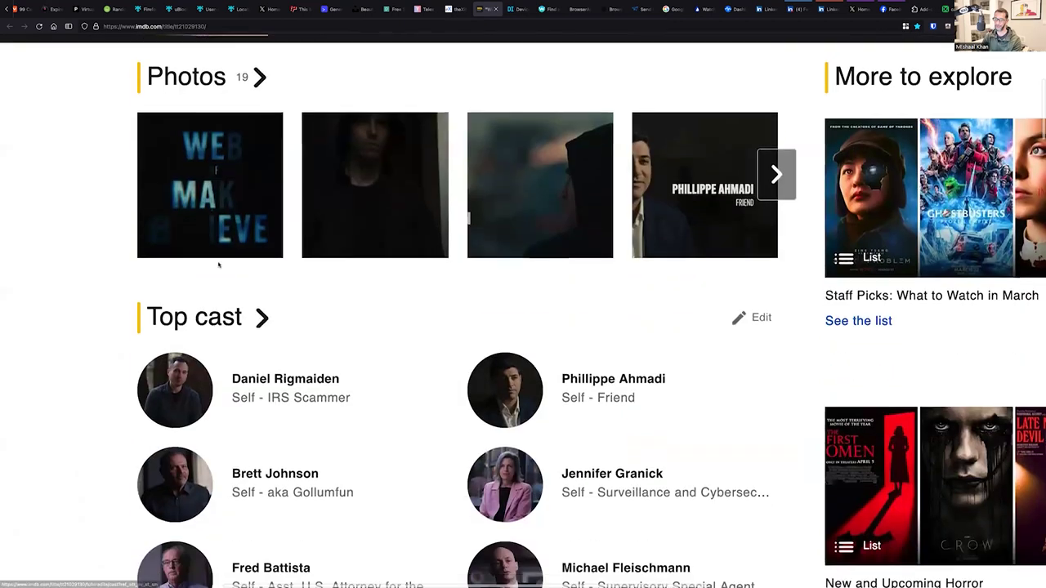
pyautogui.scroll(3, 207, 235)
pyautogui.scroll(2, 207, 236)
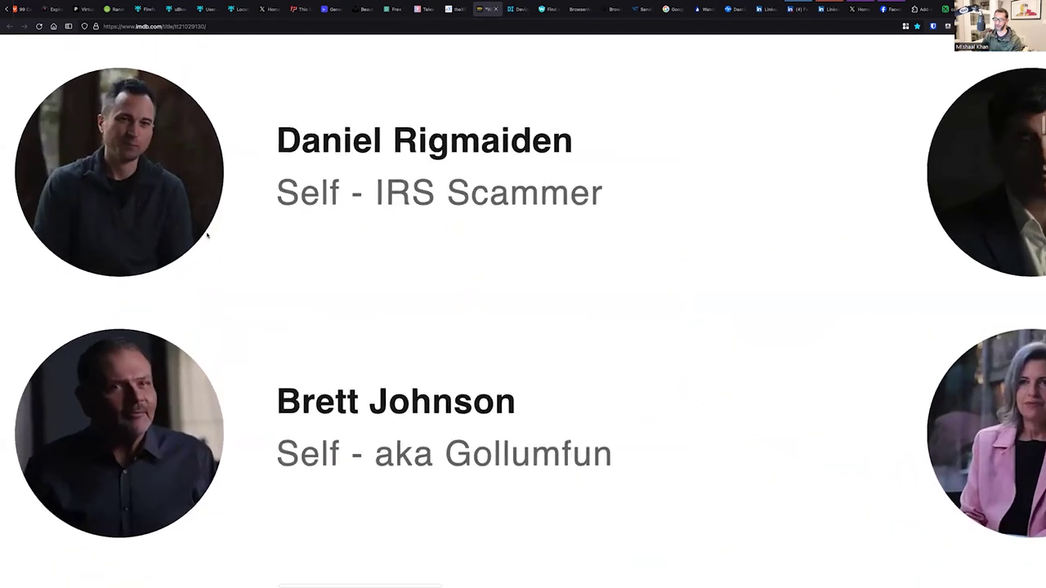
pyautogui.scroll(2, 207, 235)
pyautogui.scroll(2, 207, 235)
pyautogui.hscroll(-1, 206, 235)
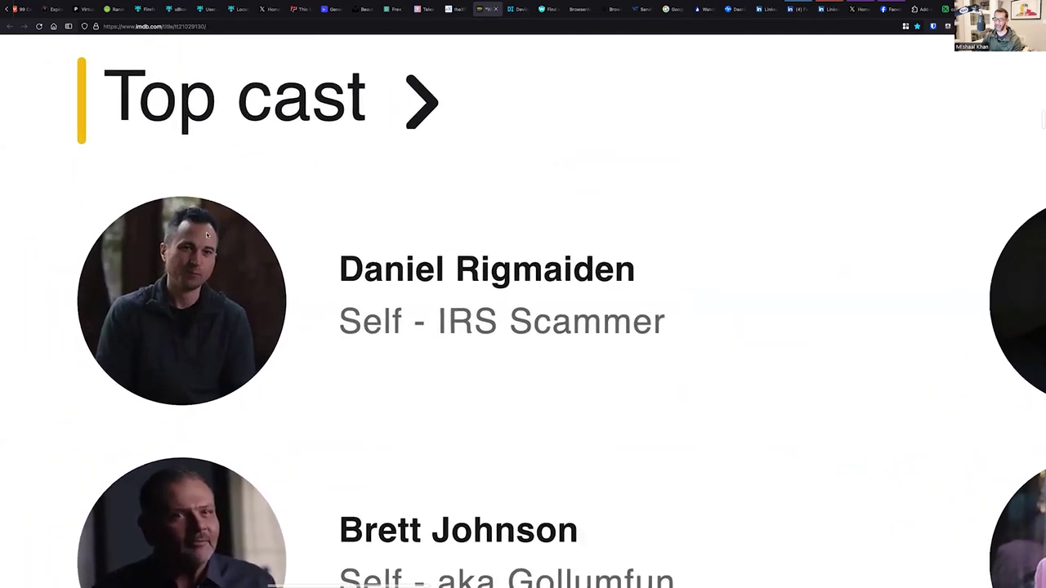
pyautogui.scroll(1, 208, 236)
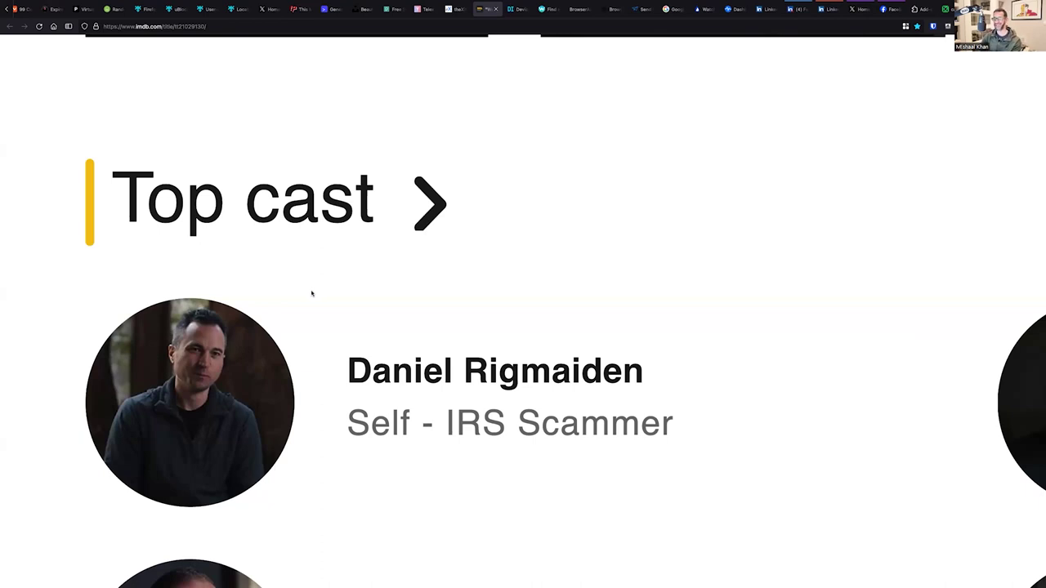
# - Reduce the page magnification and return to the series name and episode title above the photos
pyautogui.hotkey('ctrl', '-')
pyautogui.scroll(2, 311, 294)
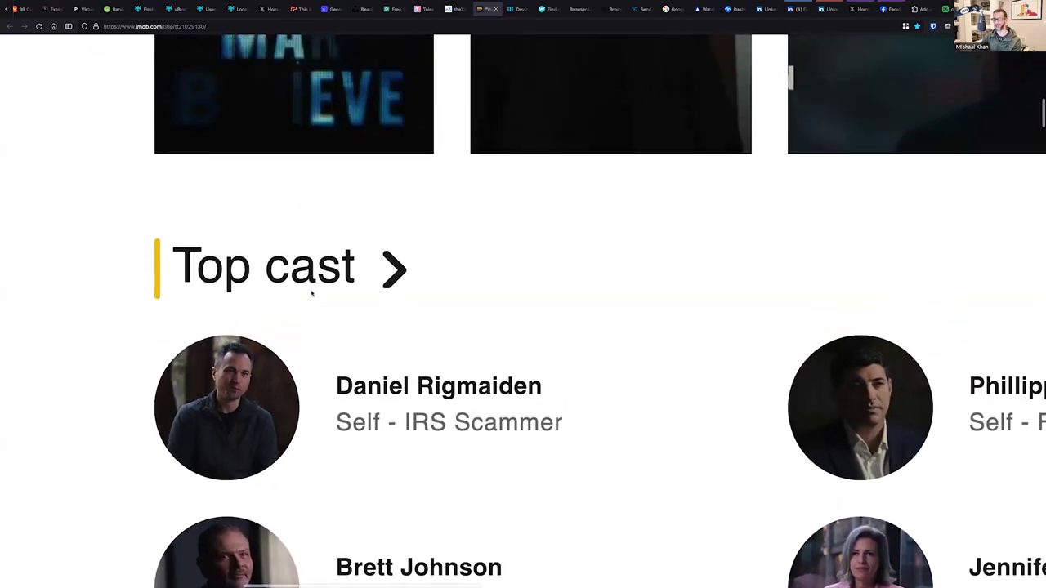
pyautogui.scroll(1, 311, 293)
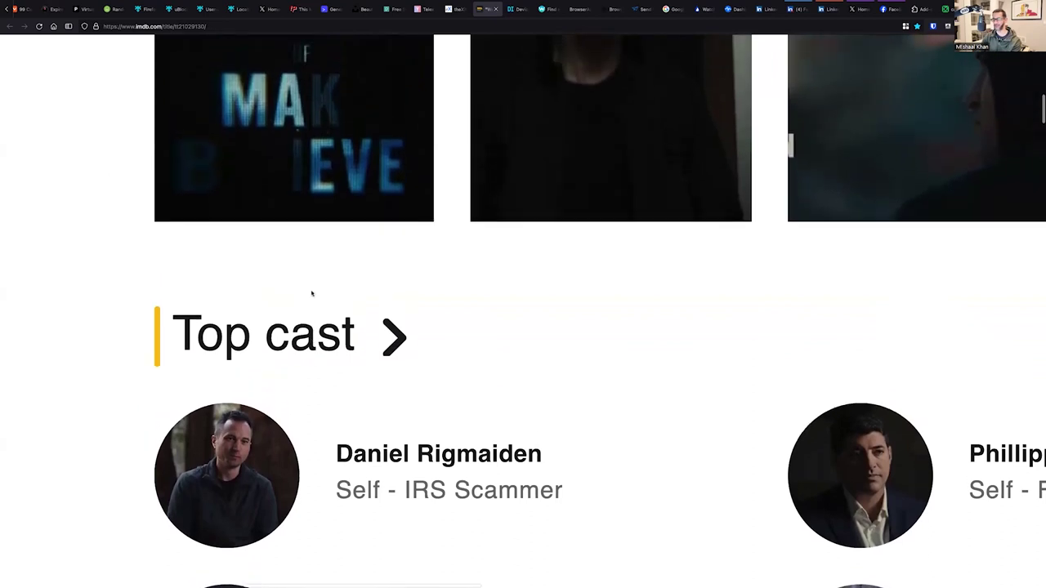
pyautogui.scroll(5, 312, 293)
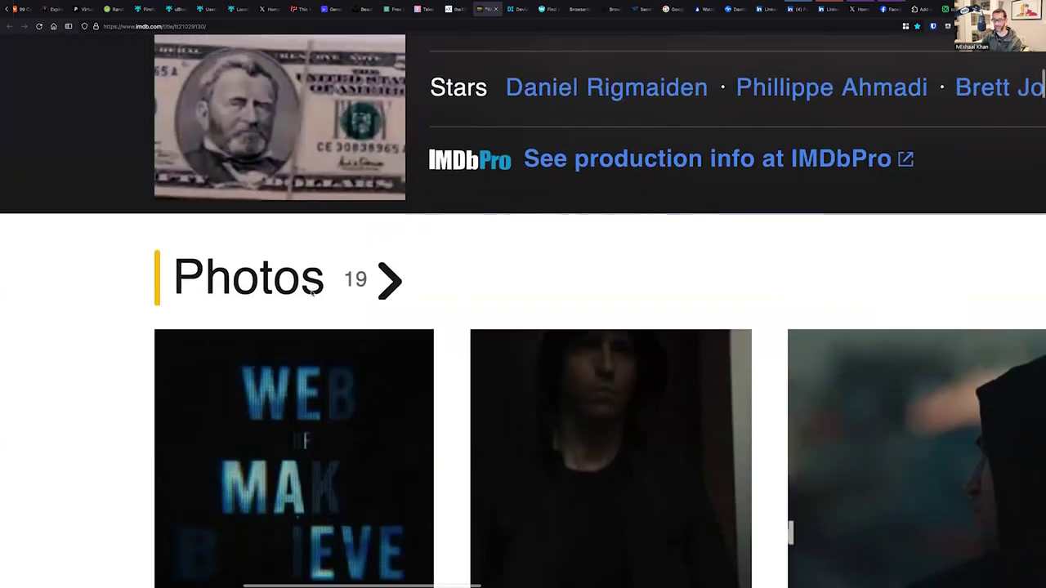
pyautogui.scroll(6, 311, 293)
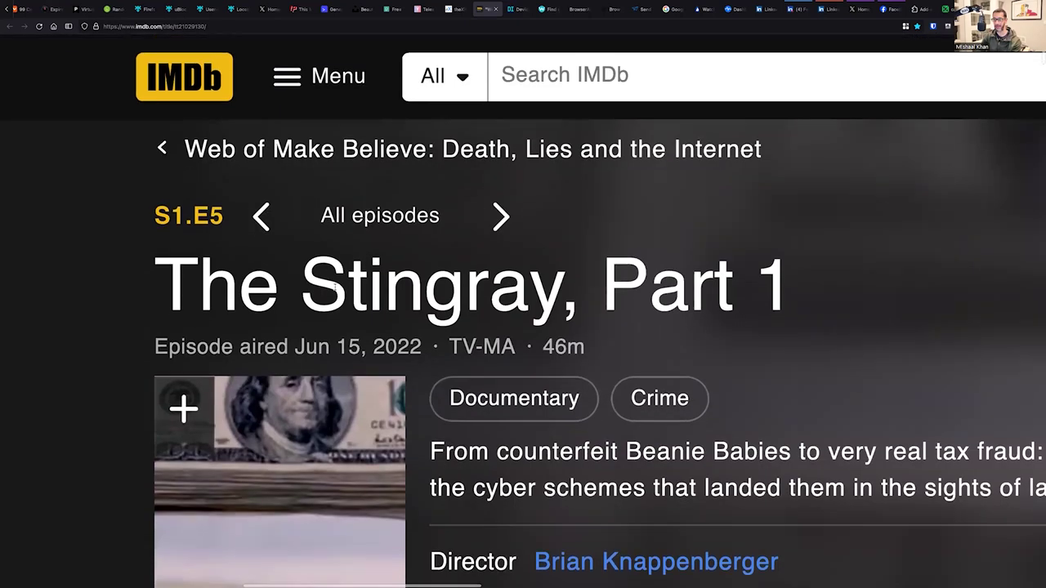
# - Review the episode's description and stars, highlight "The Stingray" in its title, and reduce the page magnification
pyautogui.hscroll(5, 335, 286)
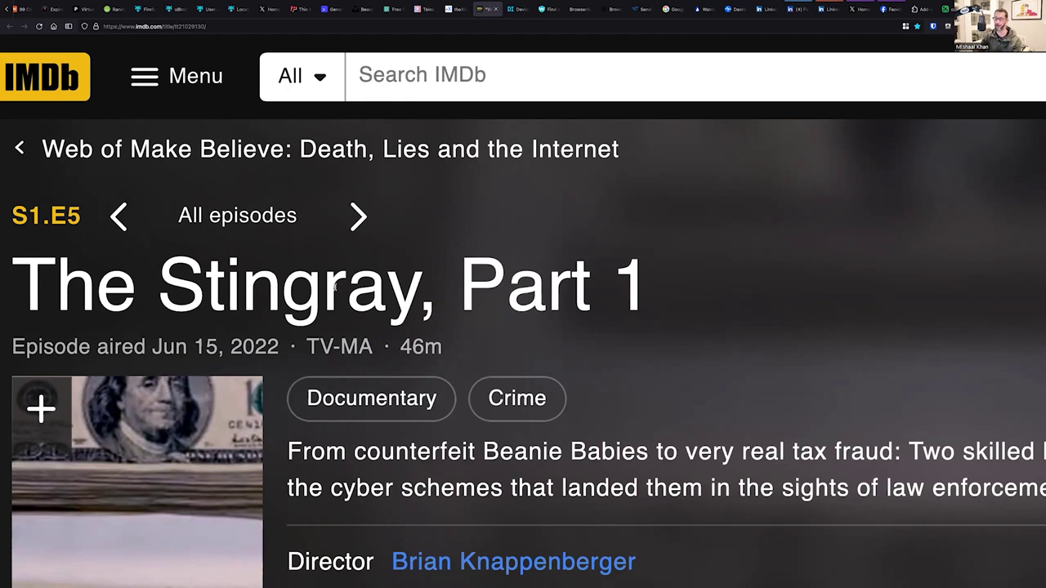
pyautogui.scroll(-3, 334, 286)
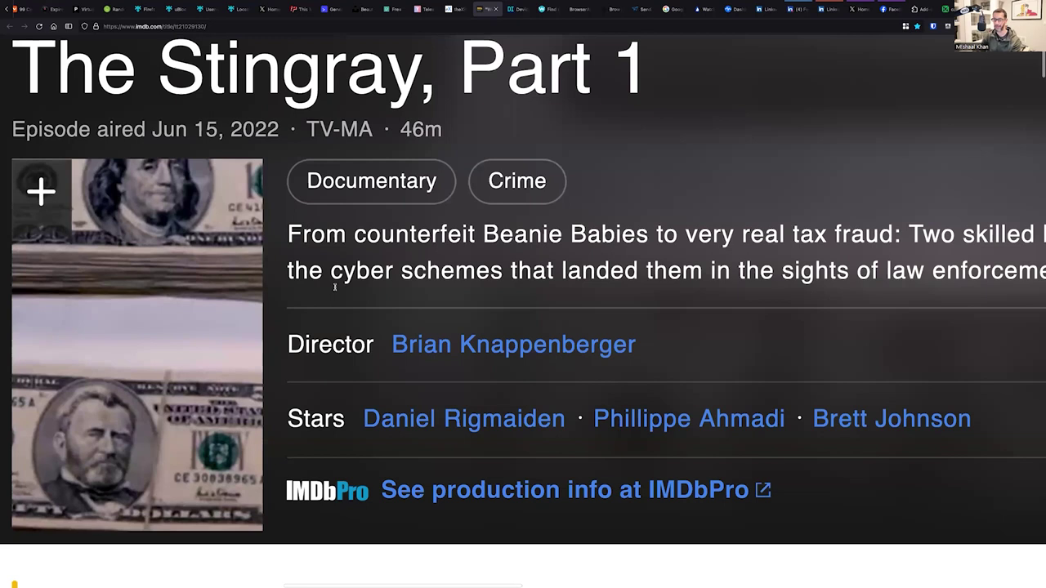
pyautogui.scroll(3, 334, 286)
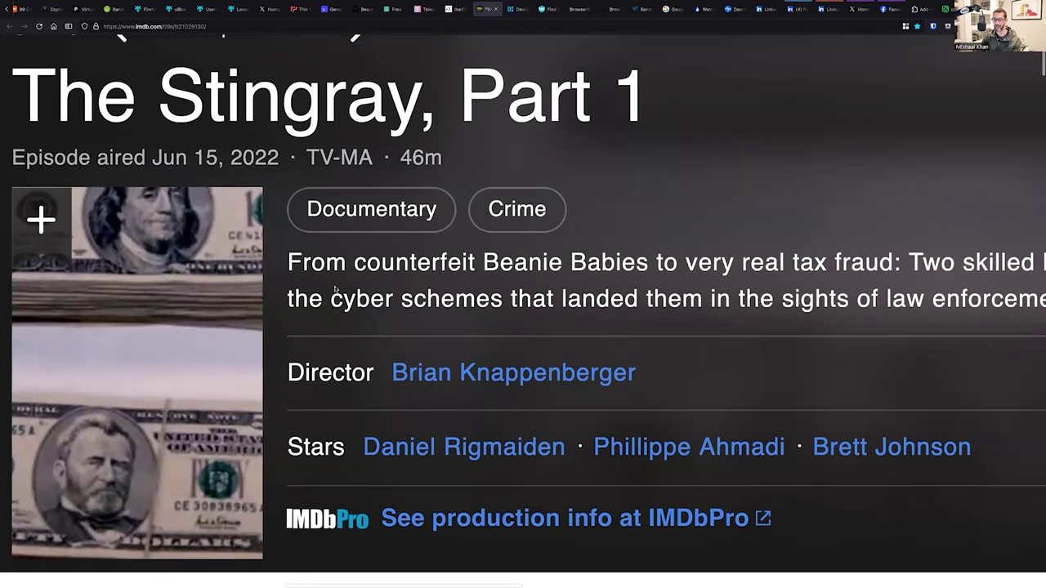
pyautogui.doubleClick(211, 245)
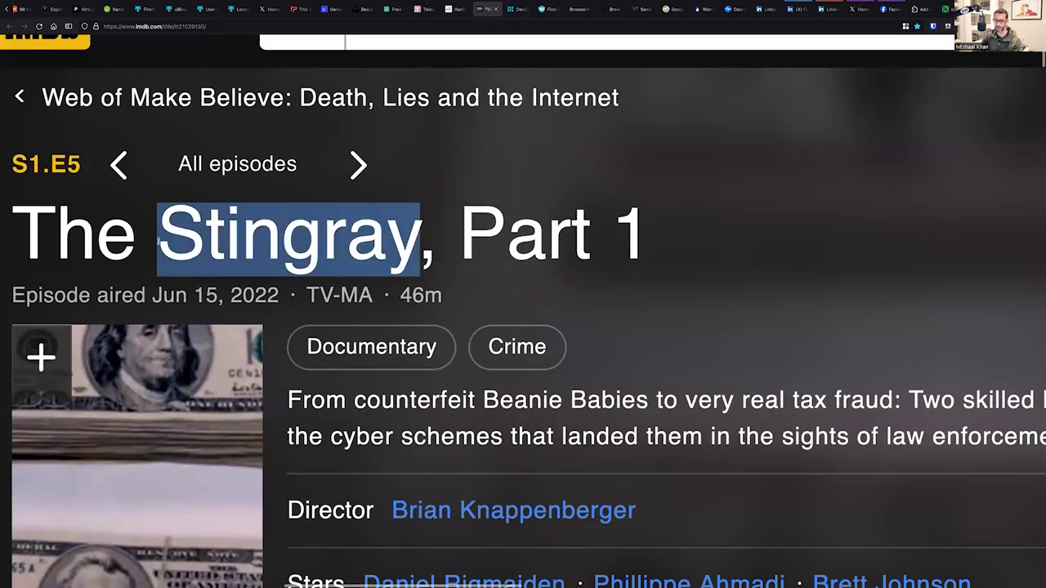
pyautogui.moveTo(158, 241); pyautogui.dragTo(17, 238)
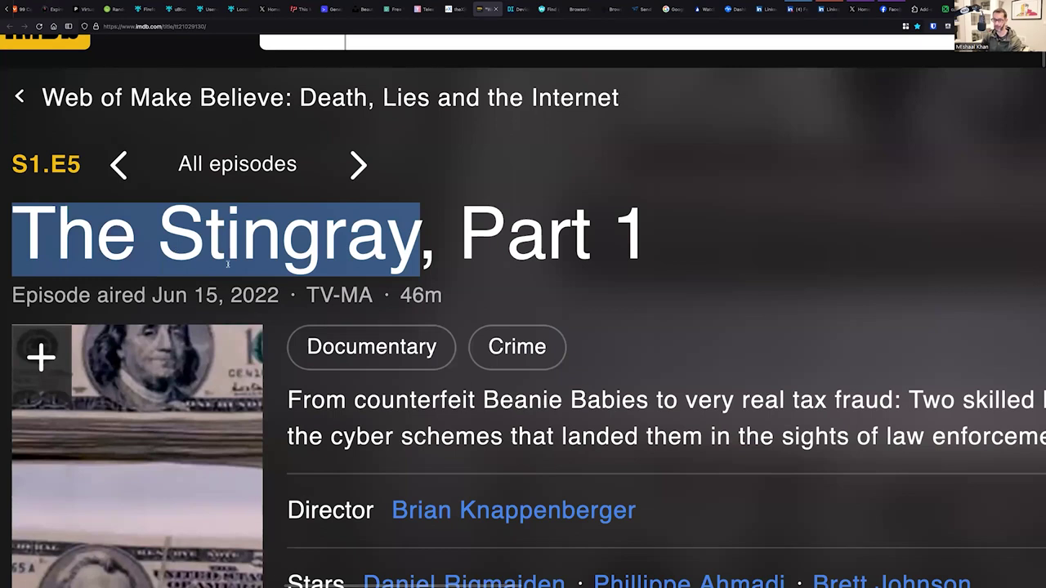
pyautogui.hotkey('ctrl', '0')
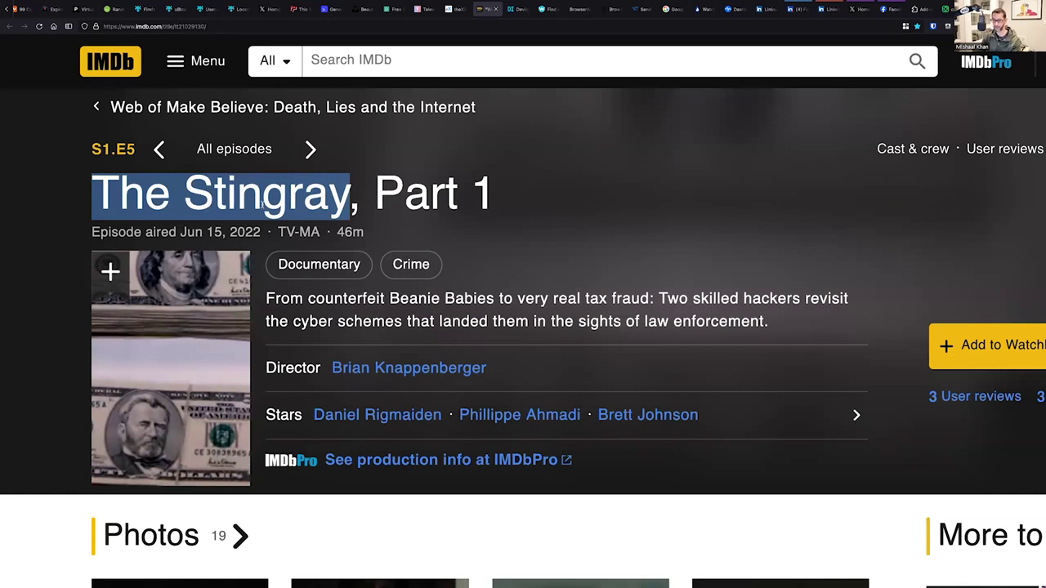
pyautogui.doubleClick(269, 200)
pyautogui.moveTo(168, 203); pyautogui.dragTo(155, 198)
# - Examine the episode's photos and Top cast section, magnify the first cast member's entry, and return to the episode heading
pyautogui.scroll(-2, 155, 200)
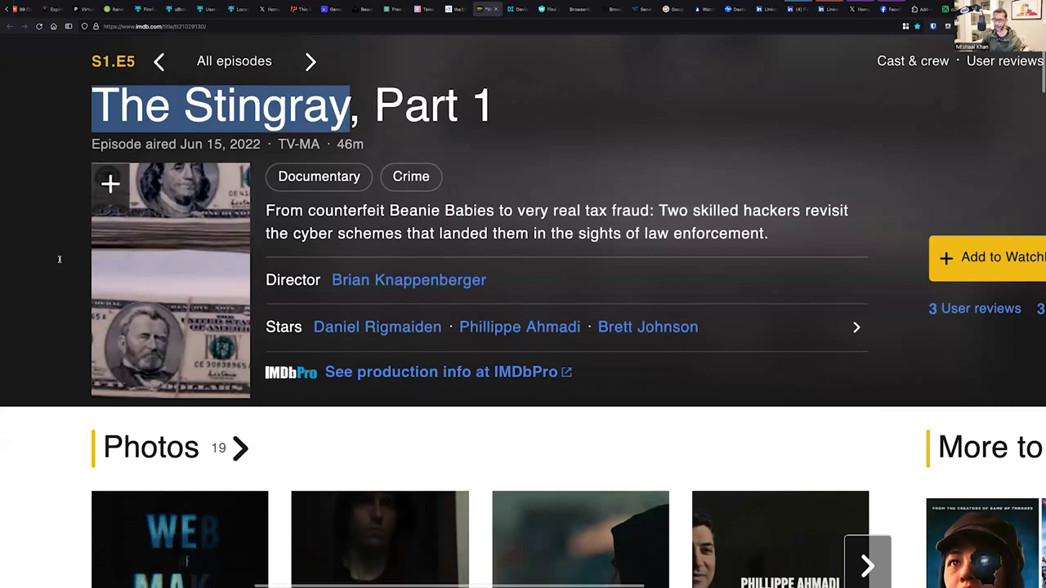
pyautogui.scroll(-5, 58, 259)
pyautogui.scroll(-2, 59, 259)
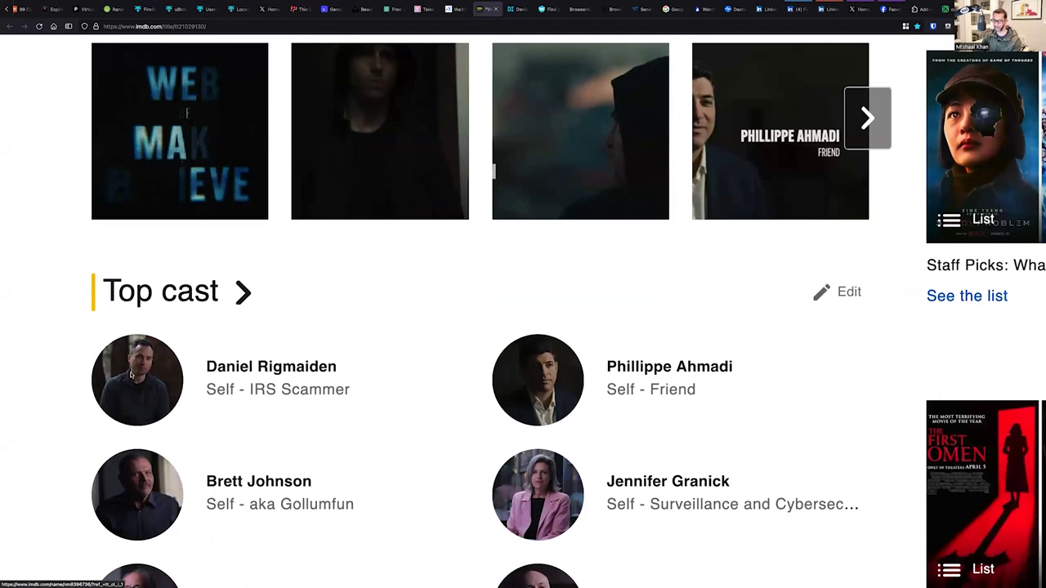
pyautogui.scroll(3, 131, 374)
pyautogui.scroll(1, 131, 374)
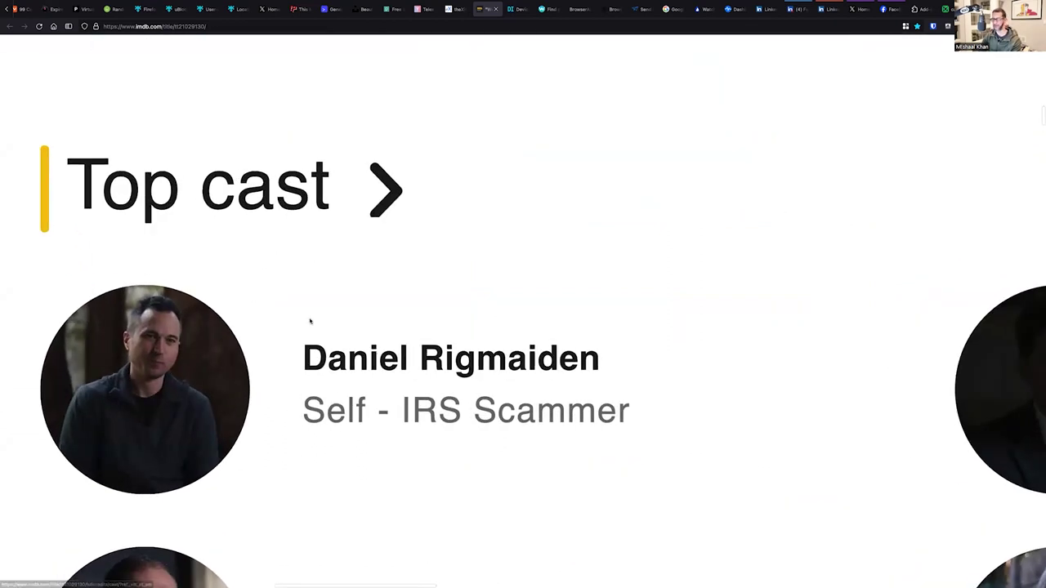
pyautogui.scroll(-4, 309, 321)
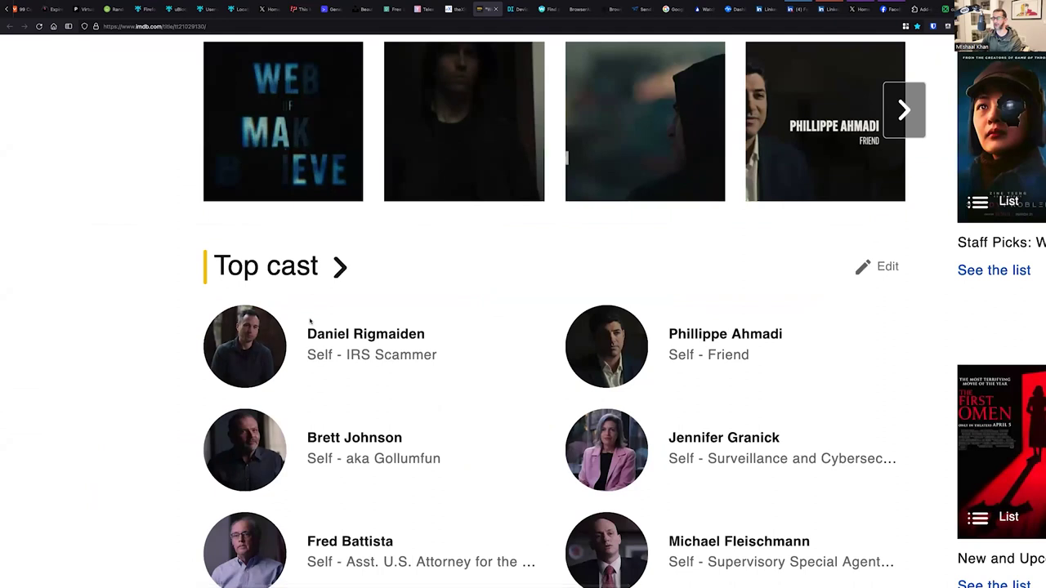
pyautogui.scroll(2, 326, 341)
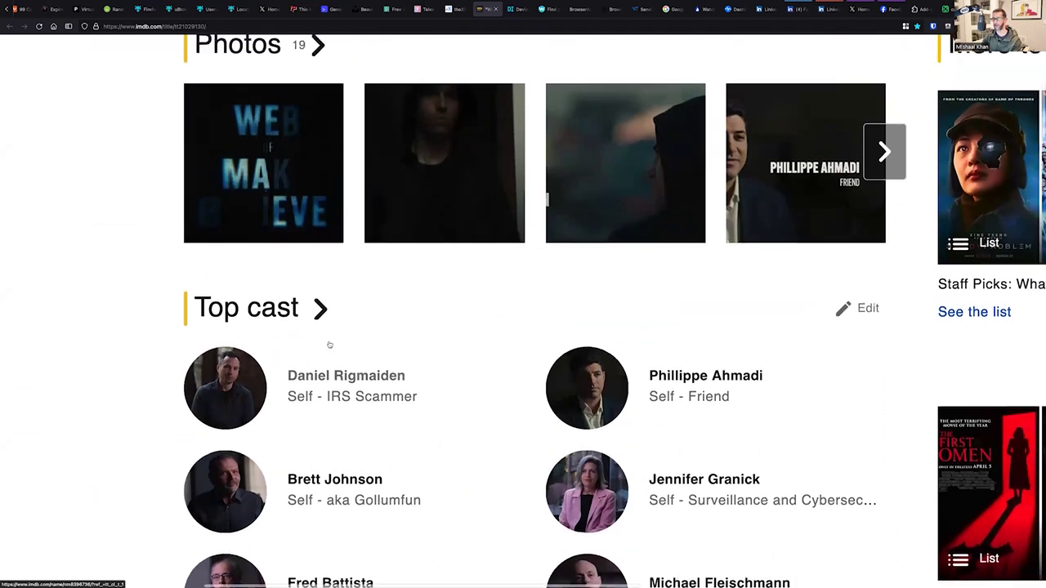
pyautogui.scroll(1, 329, 345)
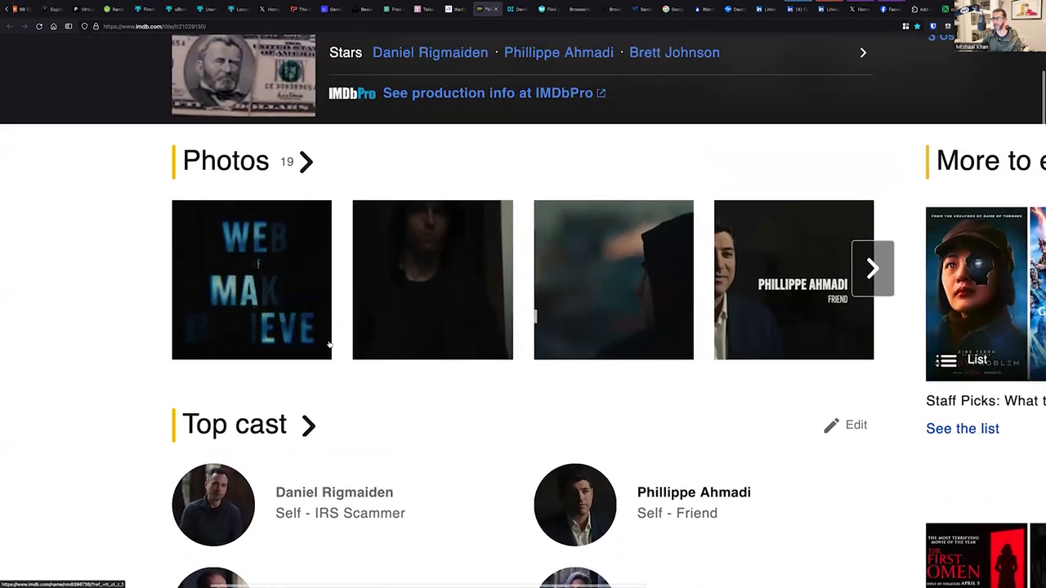
pyautogui.scroll(5, 329, 344)
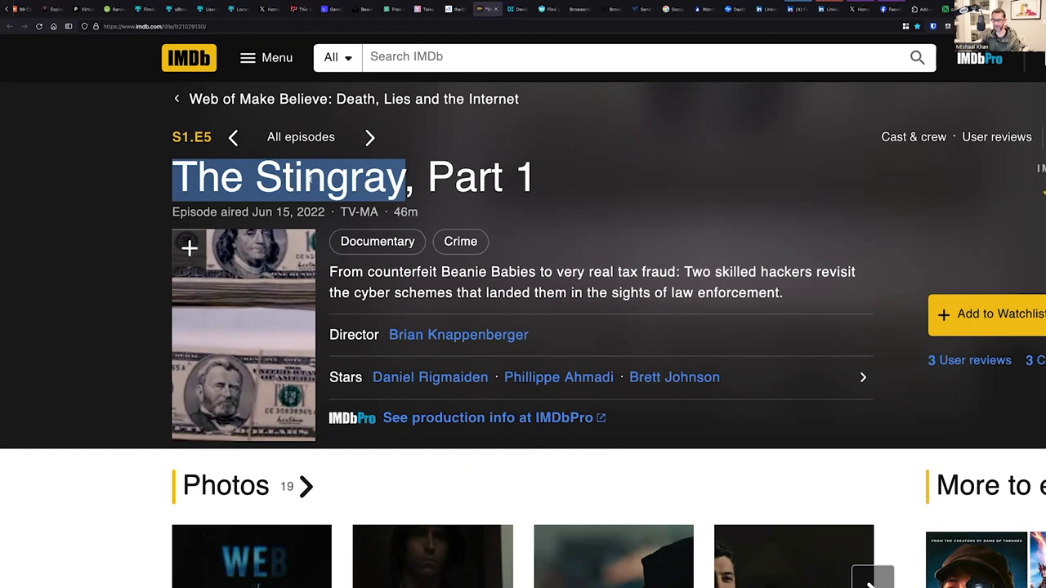
# - Clear the title highlight and highlight only the word "Stingray" in the episode title
pyautogui.click(310, 178)
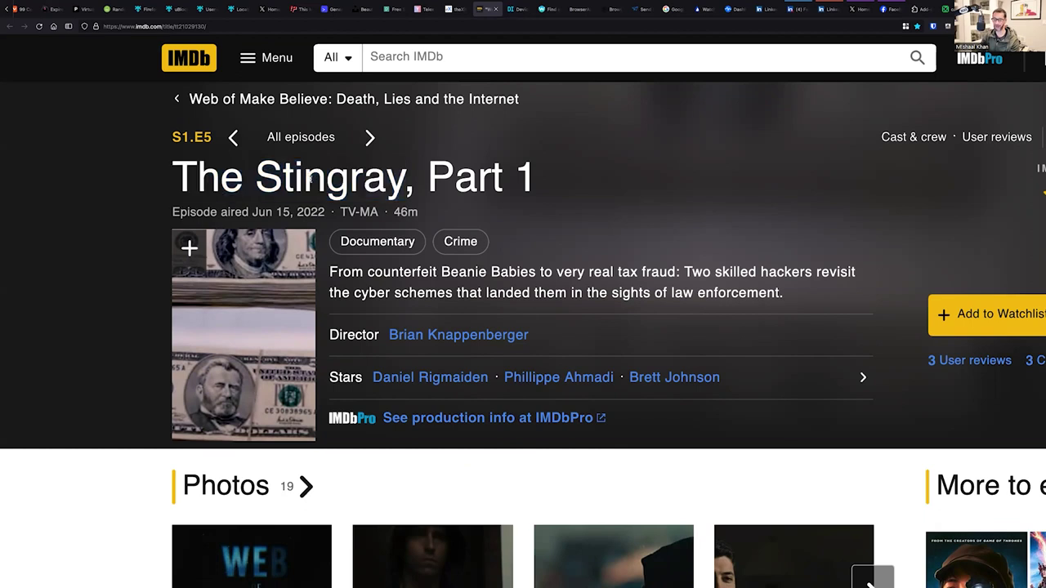
pyautogui.hscroll(3, 310, 178)
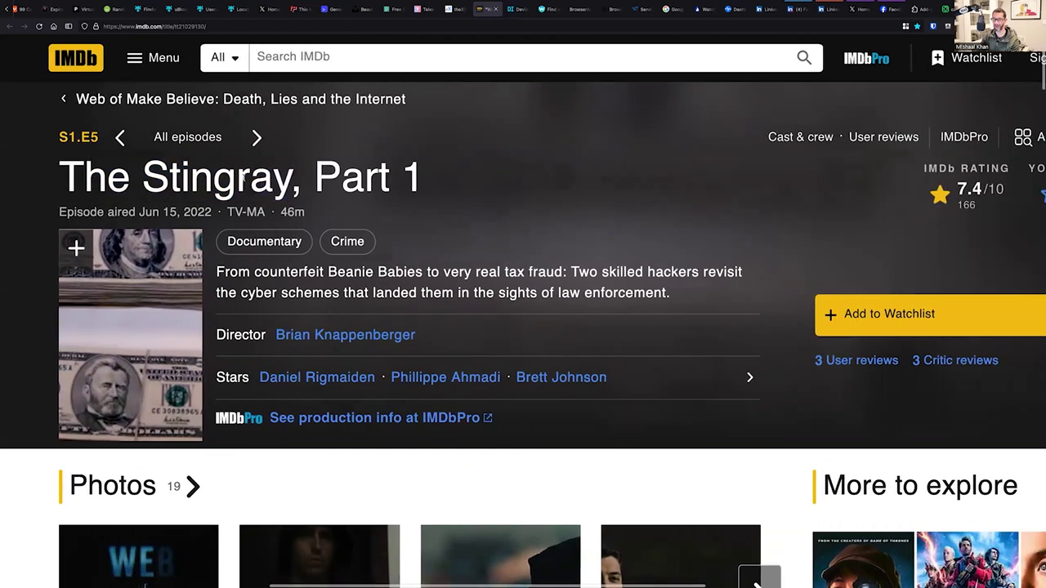
pyautogui.doubleClick(242, 178)
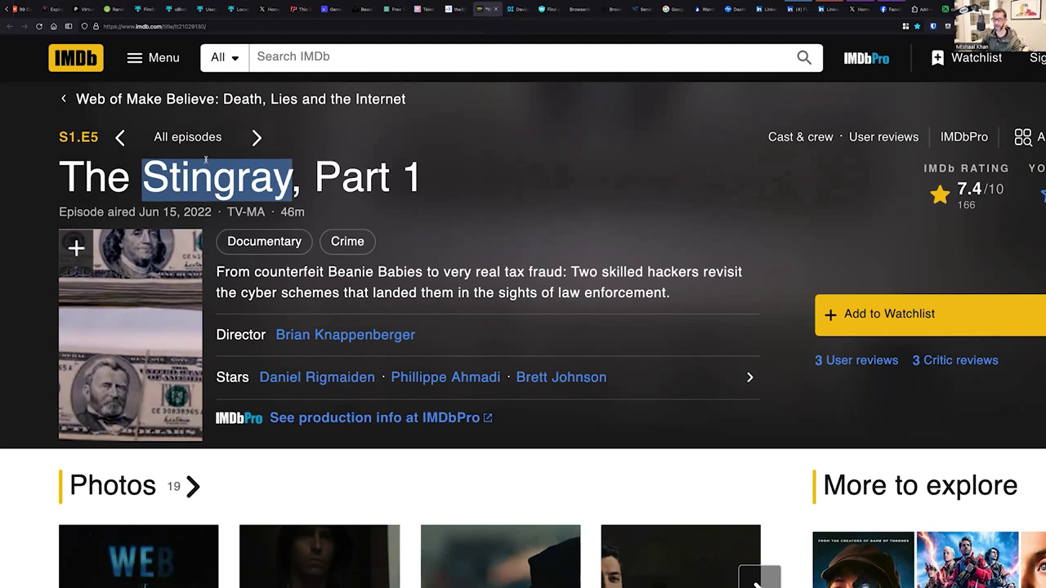
pyautogui.doubleClick(221, 185)
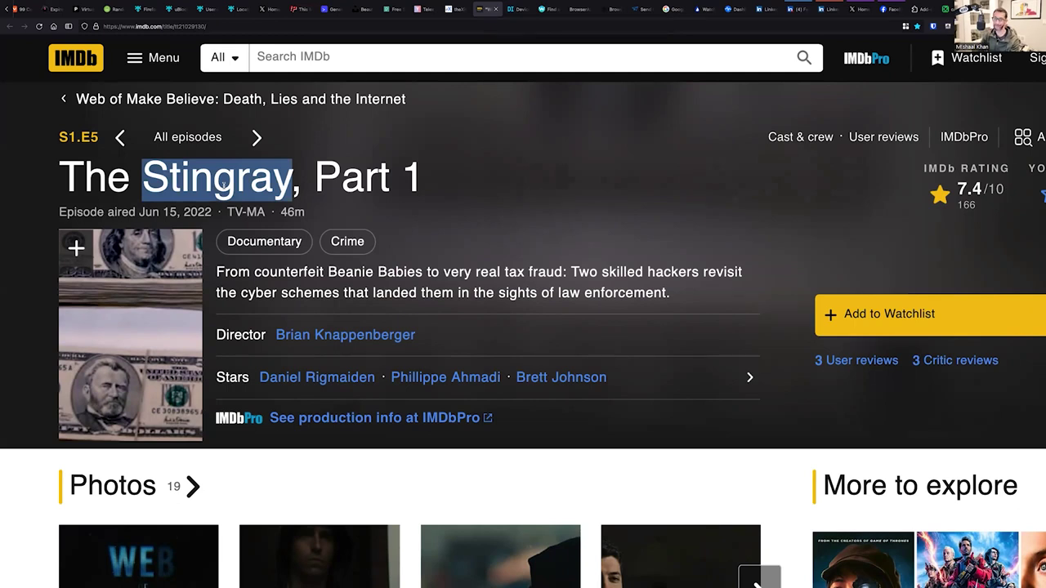
# - Switch to the Whoer page and enlarge its summary of location, ISP, browser, proxy and anonymizer status
pyautogui.hotkey('ctrl', 'Tab')
pyautogui.hotkey('ctrl', 'Tab')
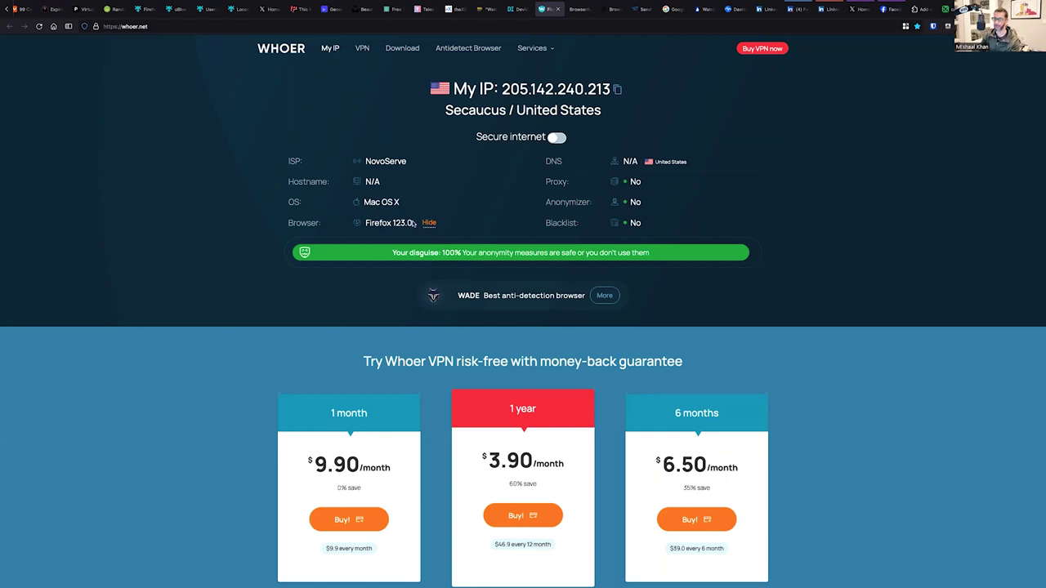
pyautogui.scroll(-1, 569, 229)
pyautogui.scroll(-3, 569, 230)
pyautogui.scroll(3, 608, 199)
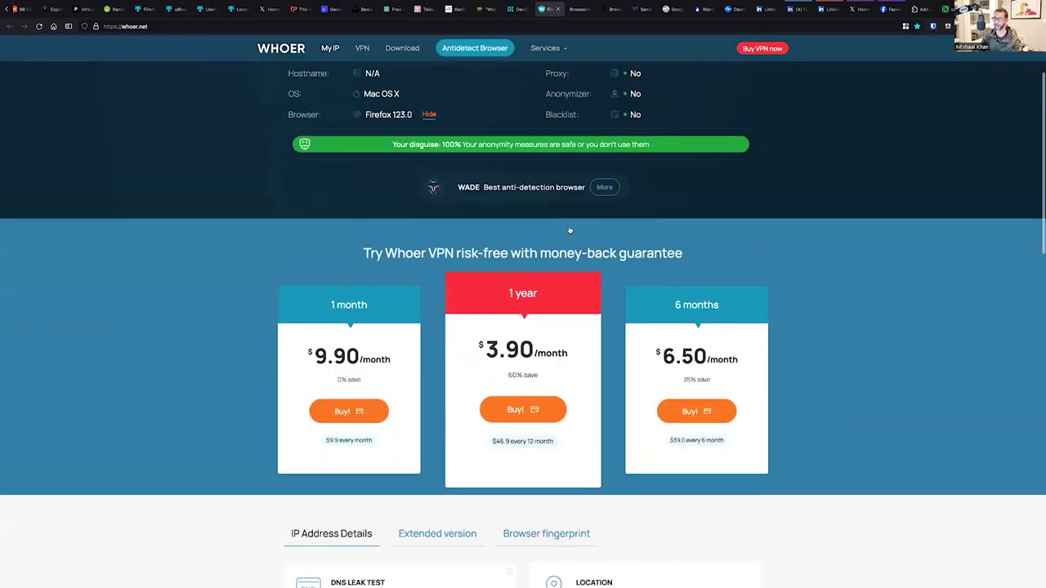
pyautogui.scroll(5, 608, 198)
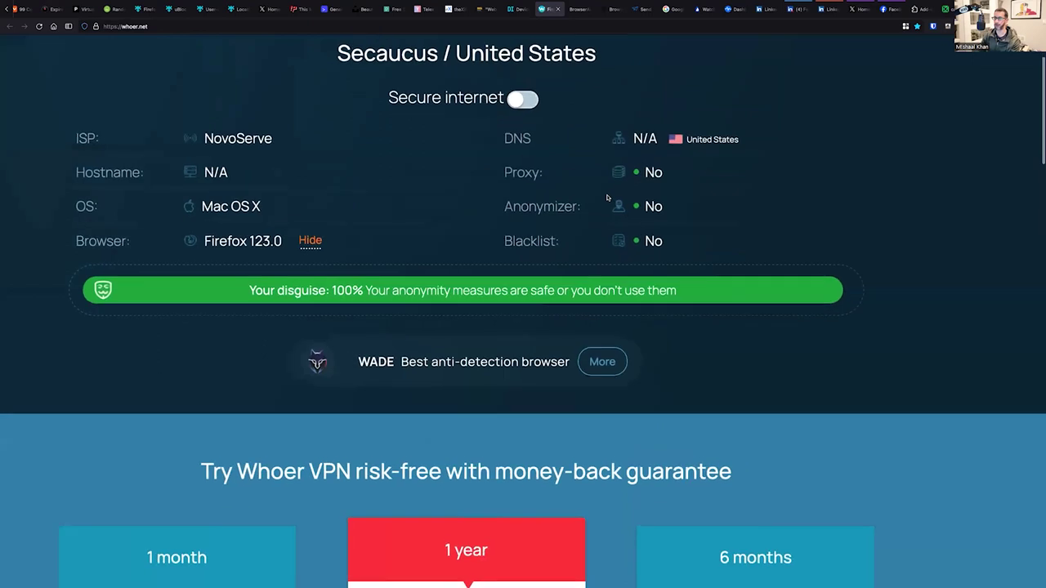
# - Examine Whoer's interactive detection, DNS, OS, language and screen details, then return to the IP summary at a smaller magnification
pyautogui.scroll(-10, 653, 174)
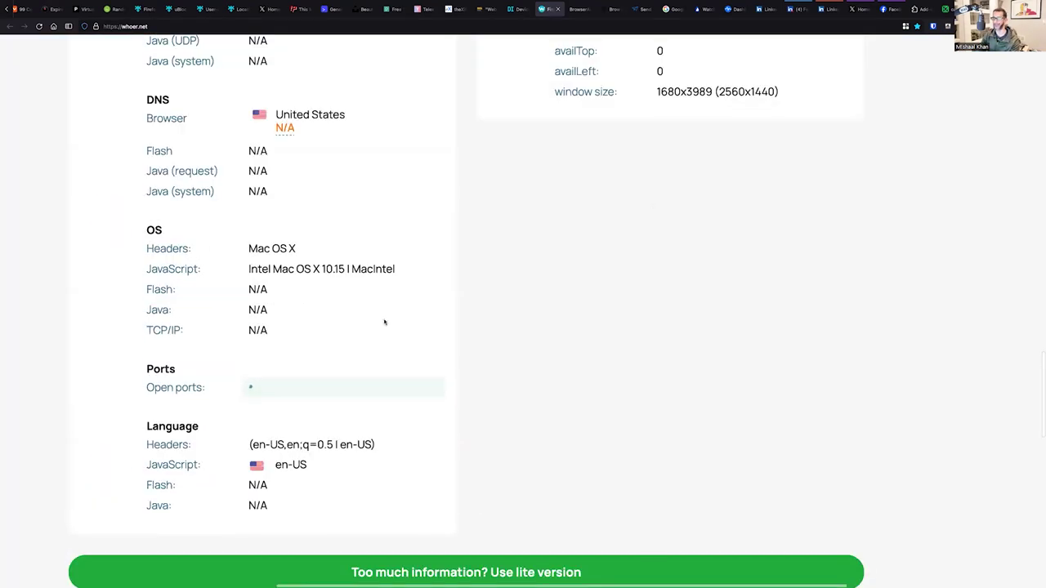
pyautogui.scroll(3, 384, 322)
pyautogui.scroll(2, 384, 322)
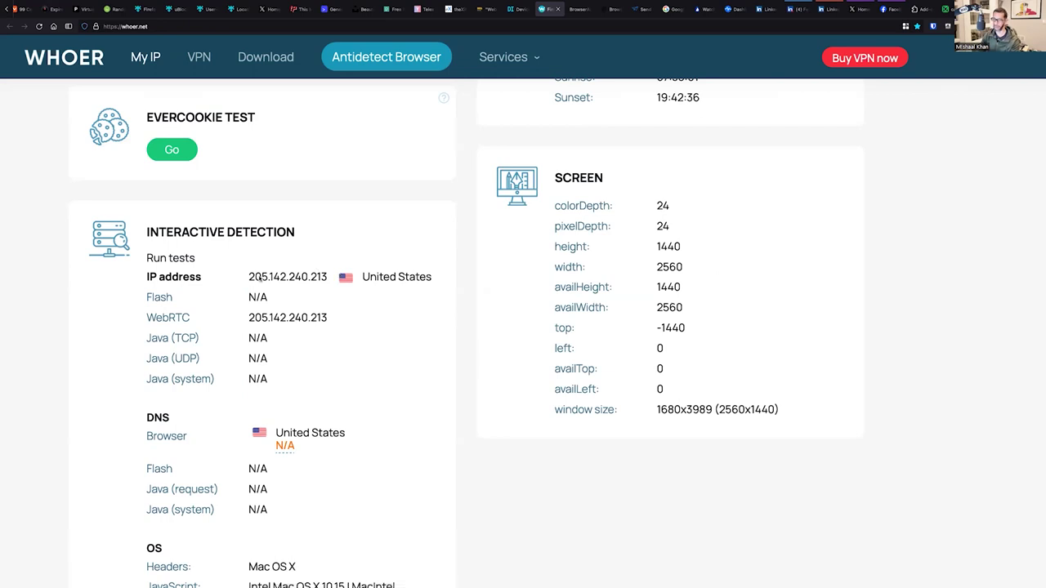
pyautogui.scroll(10, 258, 278)
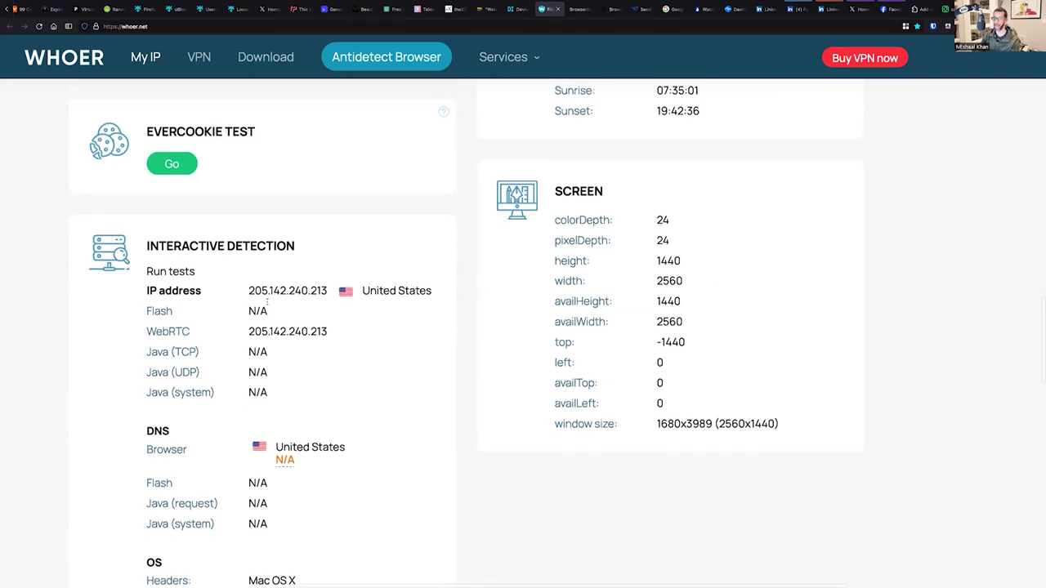
pyautogui.scroll(5, 278, 352)
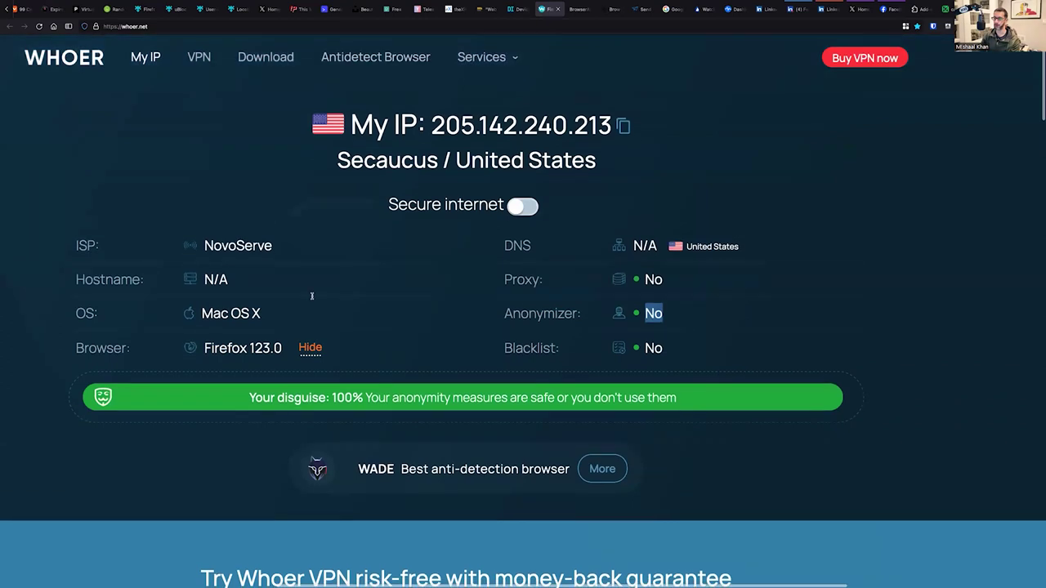
pyautogui.hotkey('ctrl', '-')
pyautogui.hotkey('ctrl', '-')
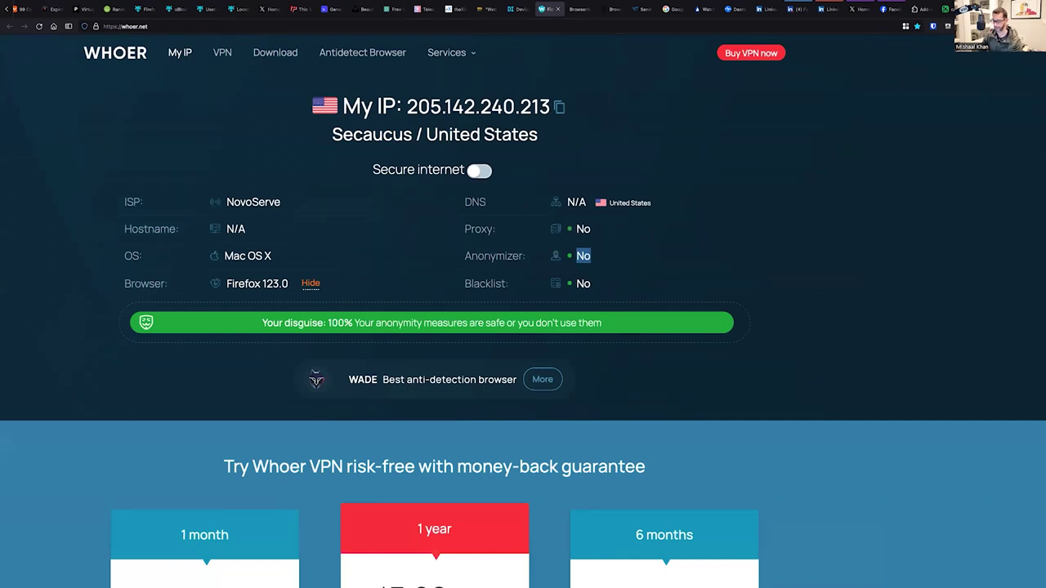
# - Switch to the presentation, advance past the self audit / alerting title to the record-lookup categories slide, and end the slide show
pyautogui.hotkey('ctrl', 'Left')
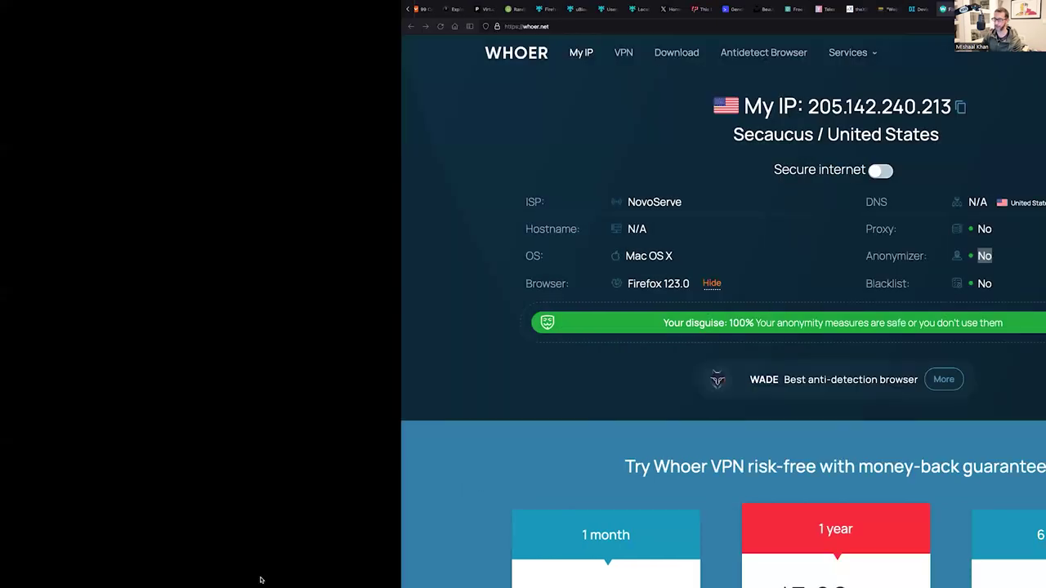
pyautogui.press('Right')
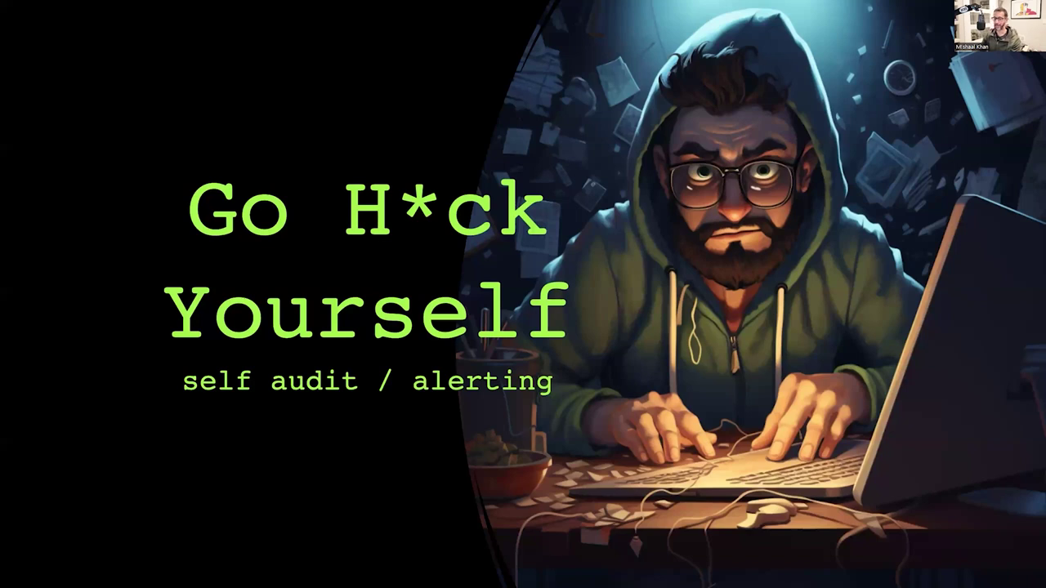
pyautogui.press('Right')
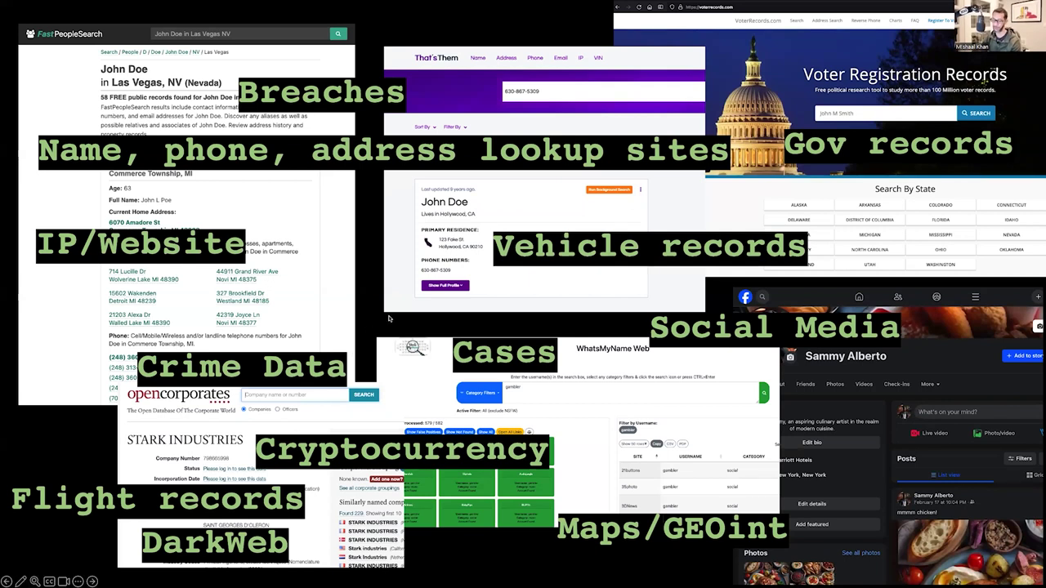
pyautogui.press('Escape')
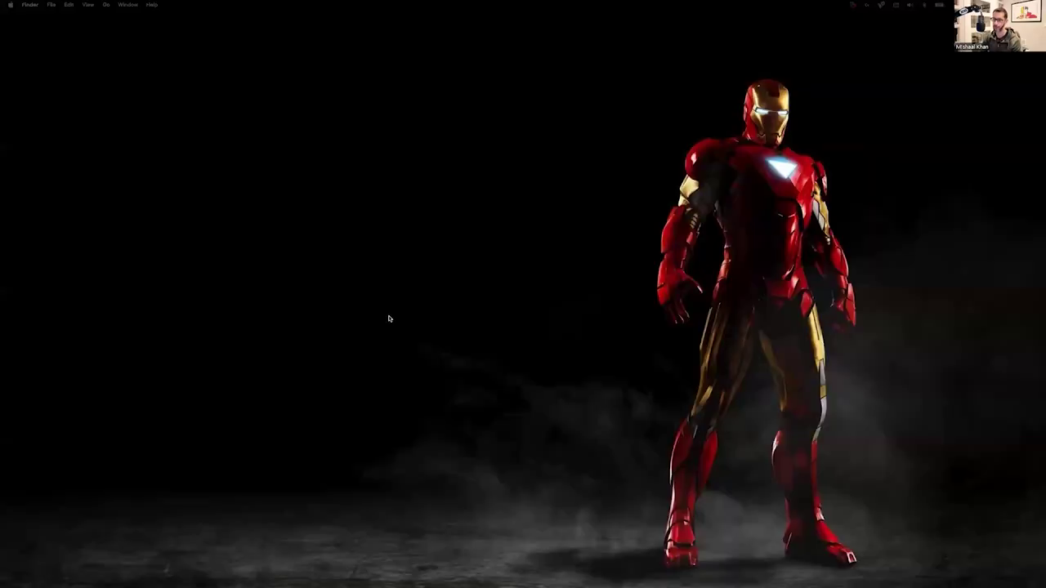
# - Return to the browser and view the BrowserAudit and BrowserLeaks sites for testing browser security and privacy
pyautogui.press('super+Tab')
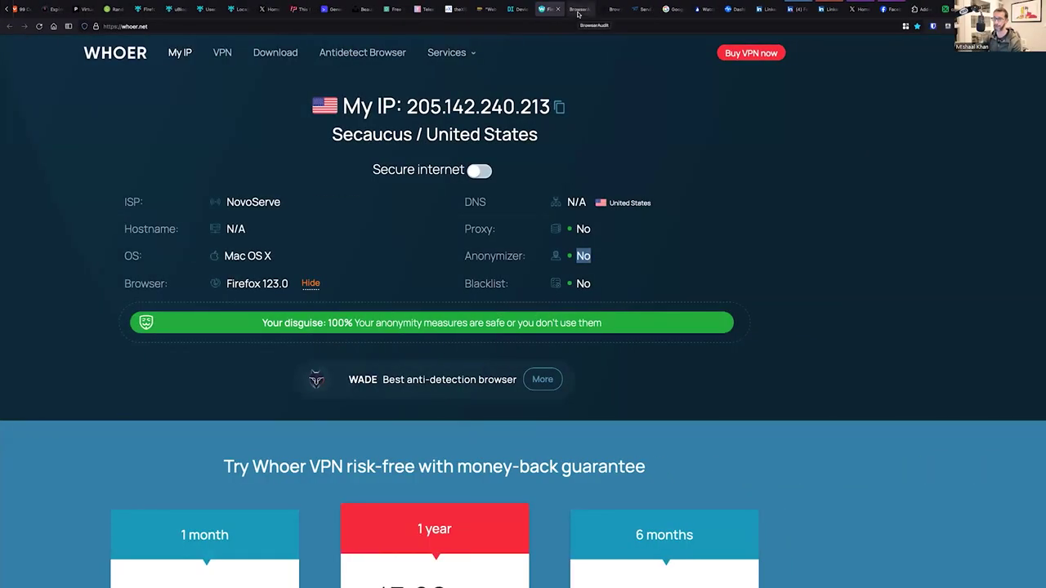
pyautogui.click(578, 11)
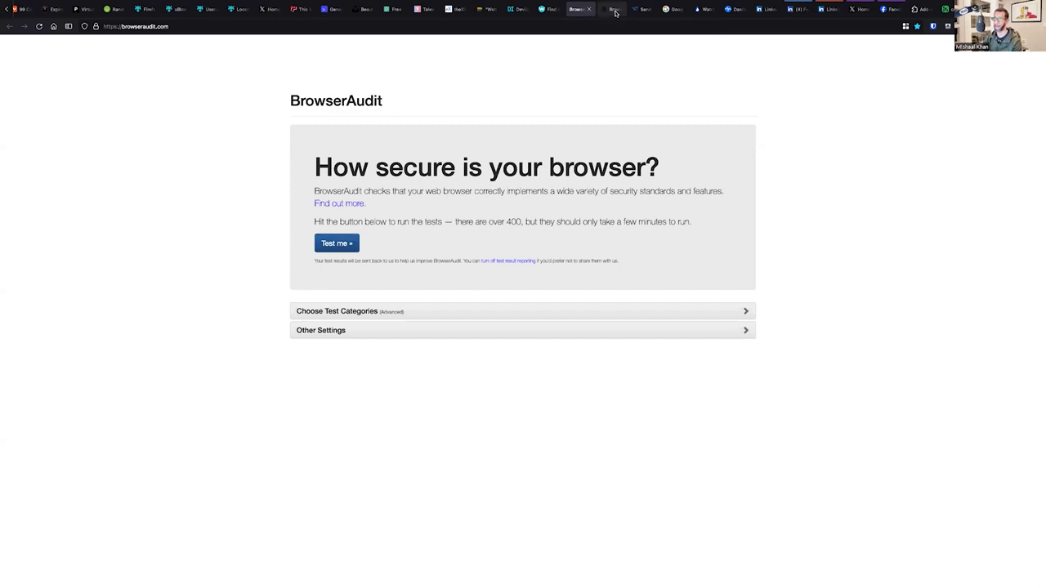
pyautogui.click(611, 12)
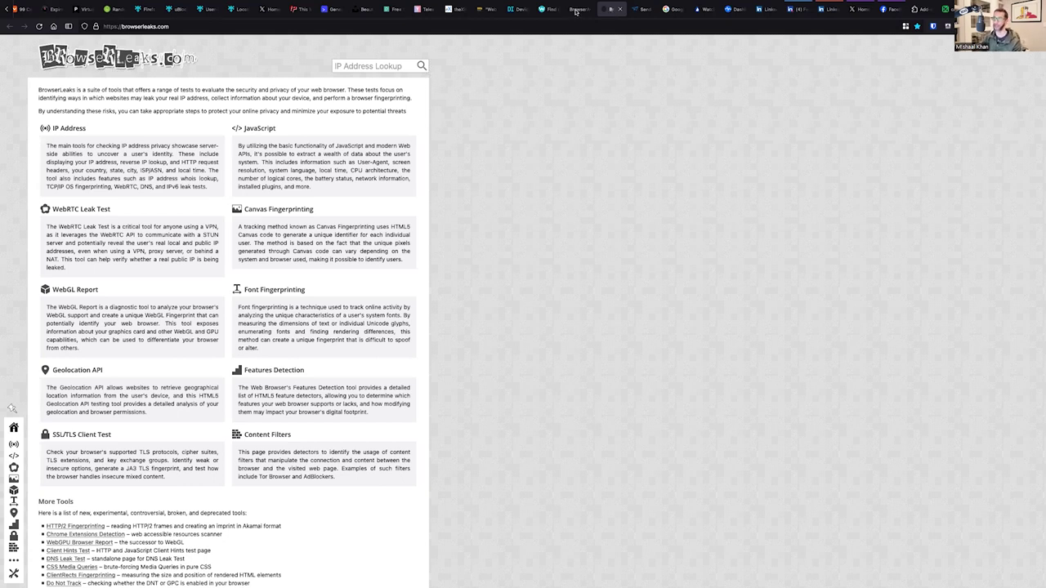
# - Review Tresorit Send's file upload area and encrypted transfer description, and switch to the Google Alerts page
pyautogui.click(641, 12)
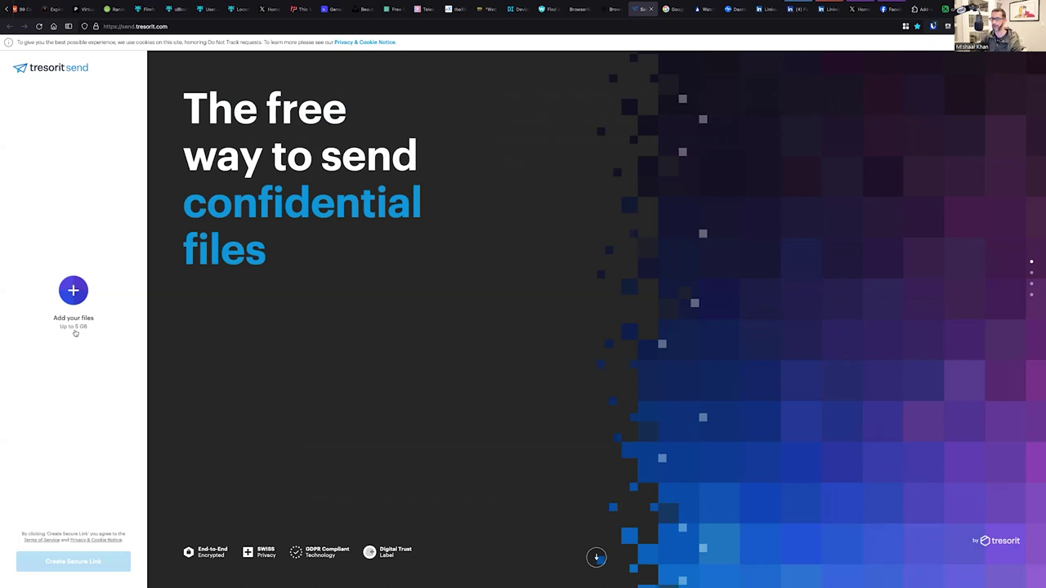
pyautogui.scroll(-1, 356, 254)
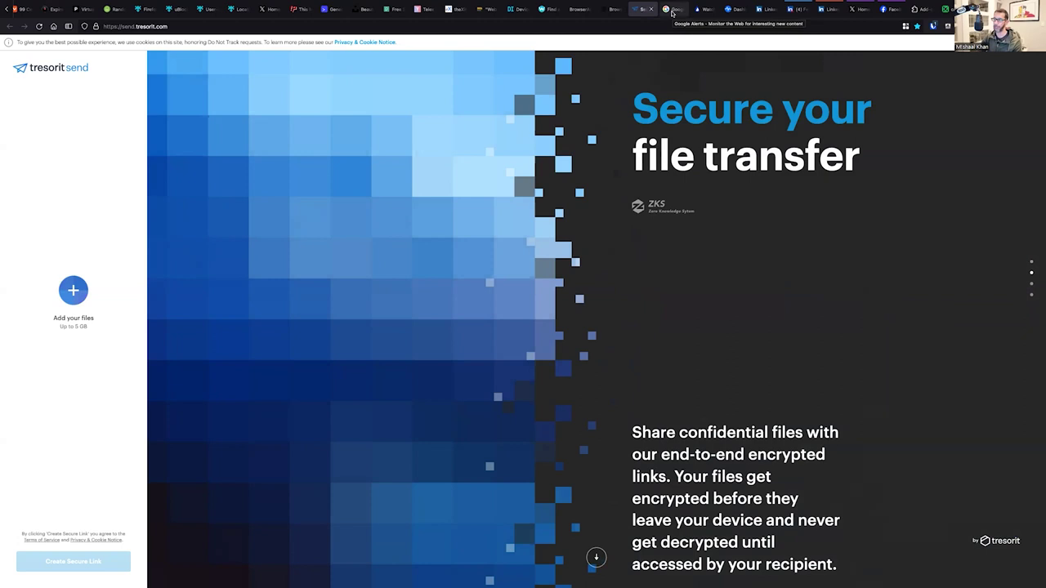
pyautogui.click(672, 10)
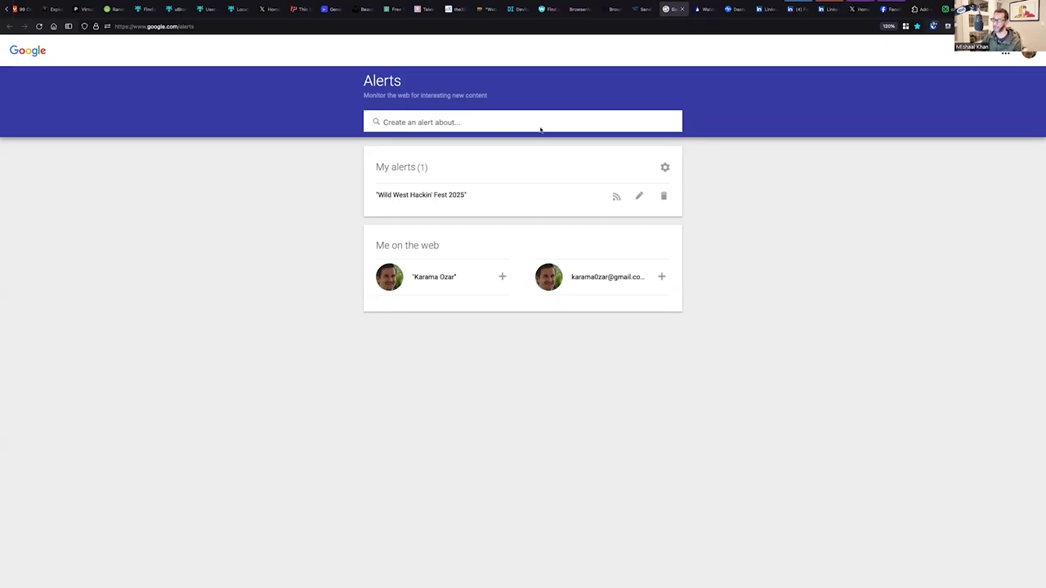
# - Check the results of the existing Wild West Hackin' Fest alert and change its query to "Wild West Hackin' Fest 2026"
pyautogui.click(412, 196)
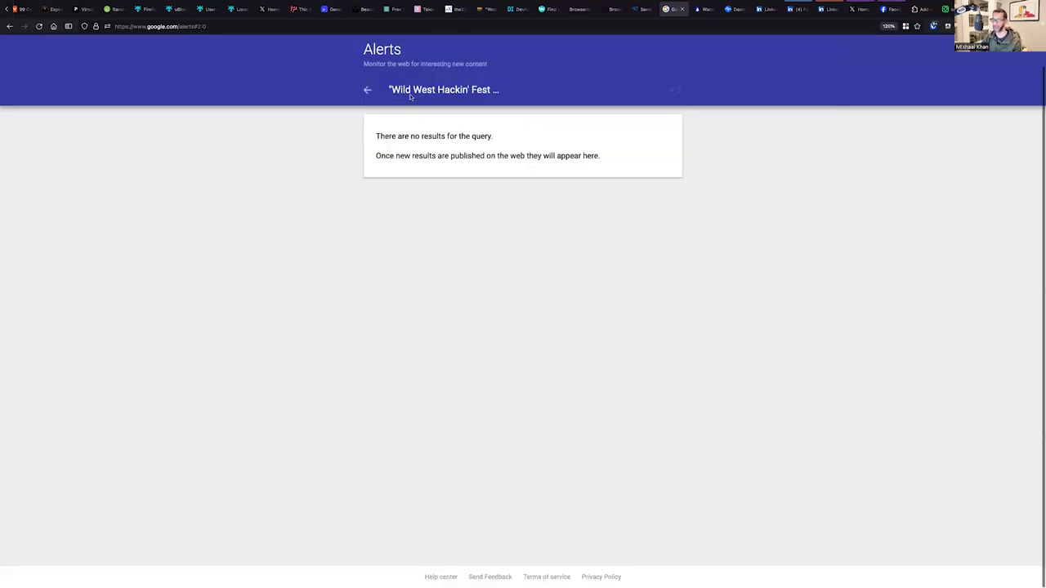
pyautogui.click(368, 90)
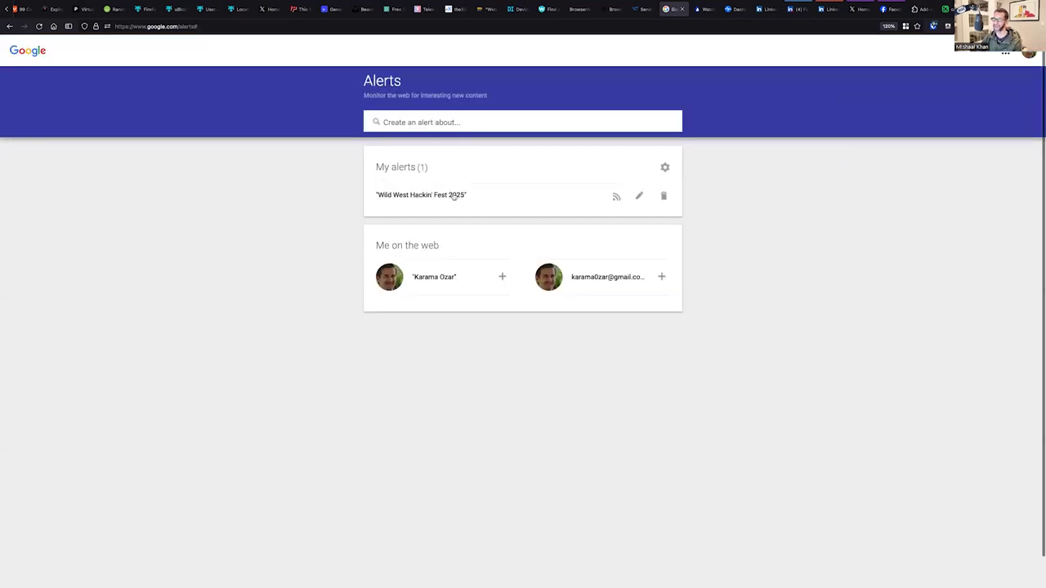
pyautogui.click(639, 196)
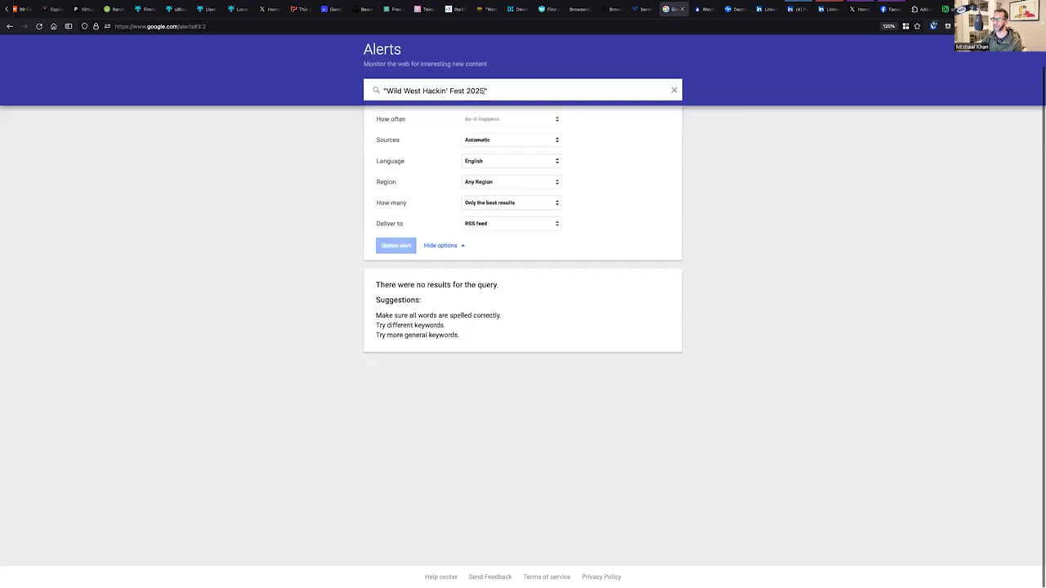
pyautogui.click(483, 90)
pyautogui.press('BackSpace')
pyautogui.write('6')
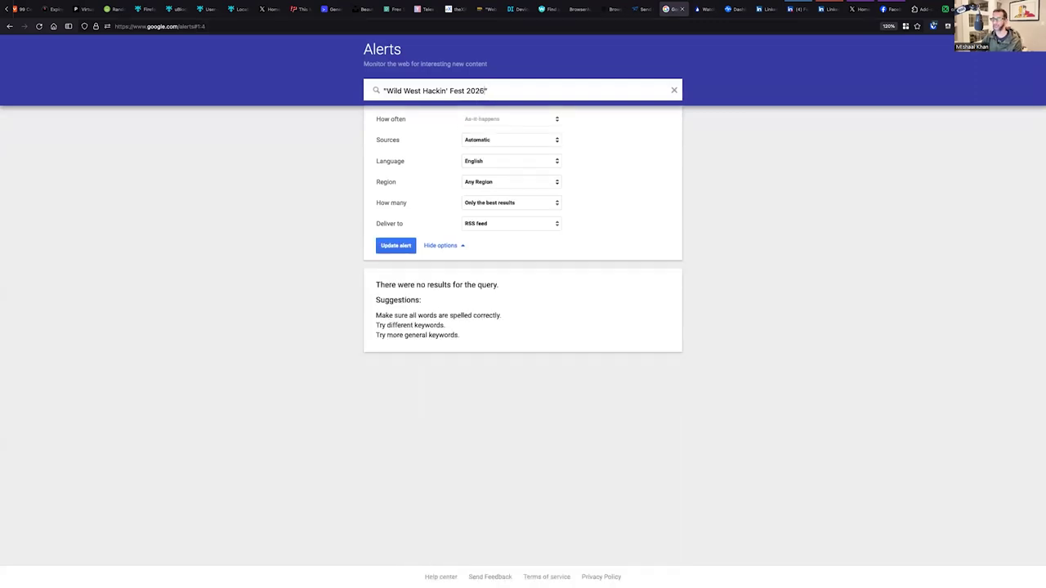
# - Remove the year from the alert query, shortening it to "Wild West Hackin' Fest" within the quotation marks
pyautogui.press('BackSpace')
pyautogui.write('5')
pyautogui.press('BackSpace')
pyautogui.press('BackSpace')
pyautogui.press('BackSpace')
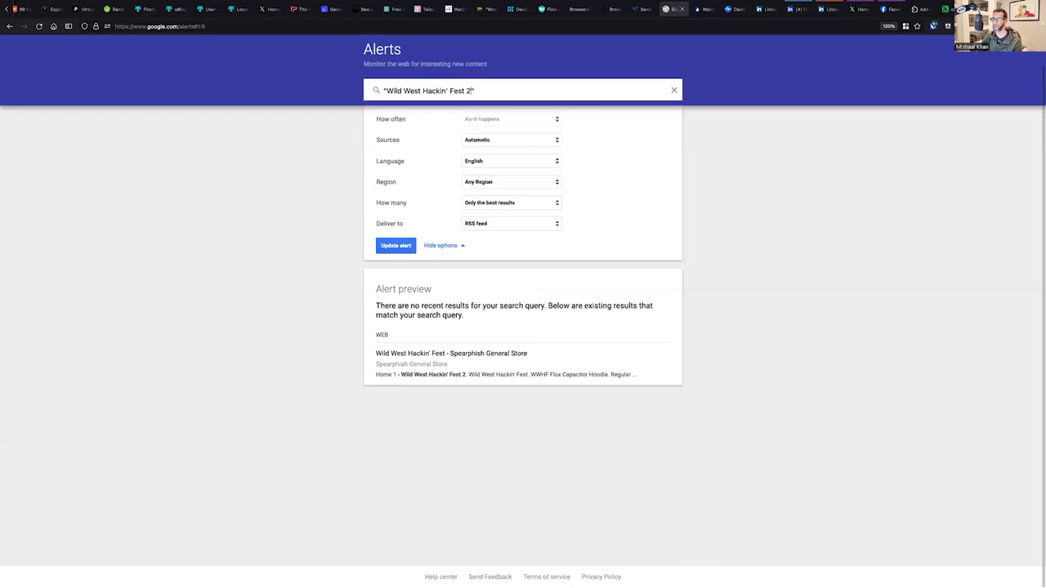
pyautogui.press('BackSpace')
pyautogui.press('BackSpace')
pyautogui.press('BackSpace')
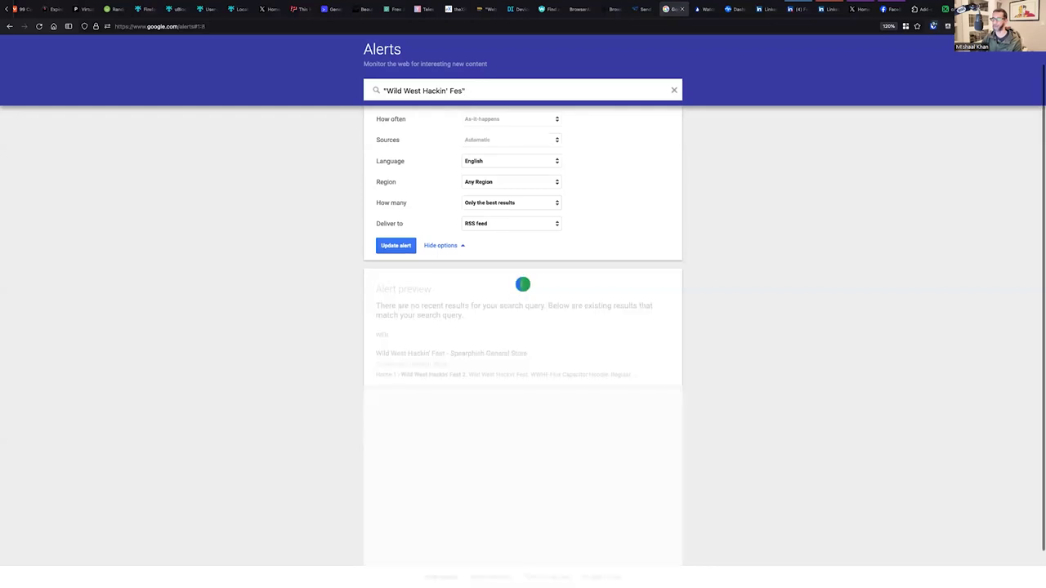
pyautogui.write('t')
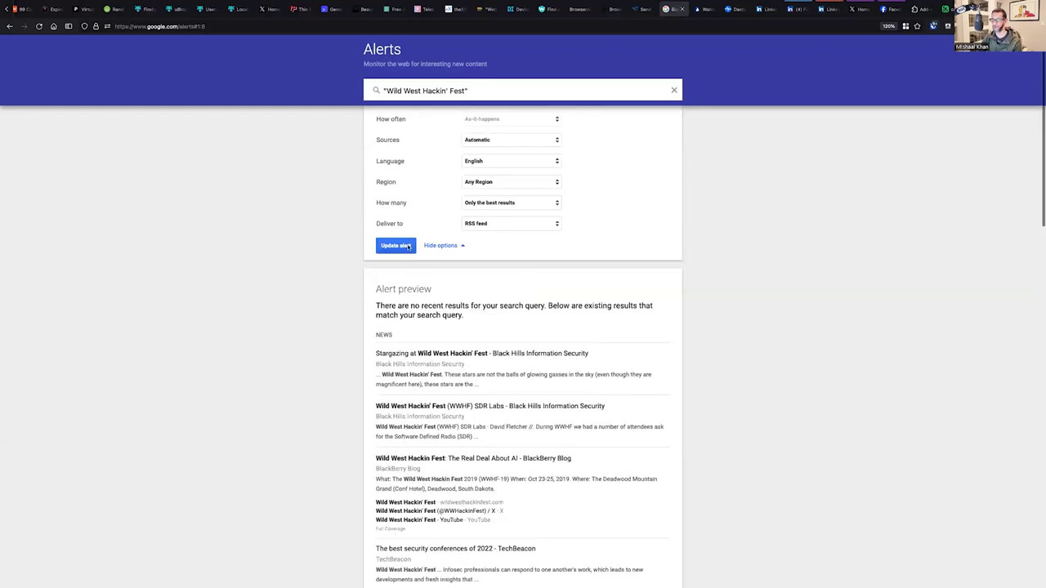
# - Examine the alert preview results for the shortened query and return to the alert options
pyautogui.scroll(-1, 368, 312)
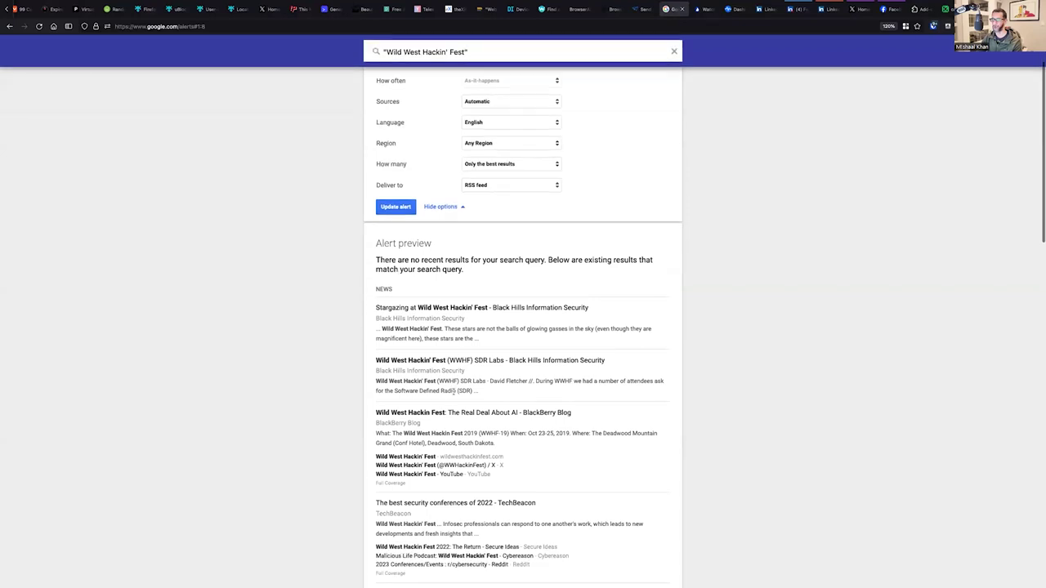
pyautogui.scroll(2, 453, 391)
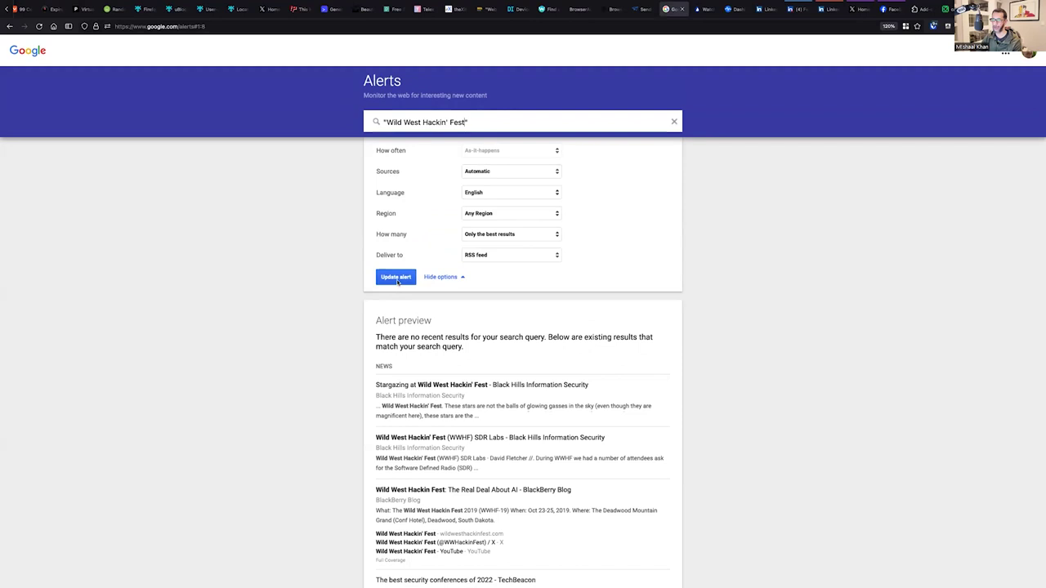
pyautogui.scroll(-2, 441, 392)
pyautogui.scroll(-4, 441, 393)
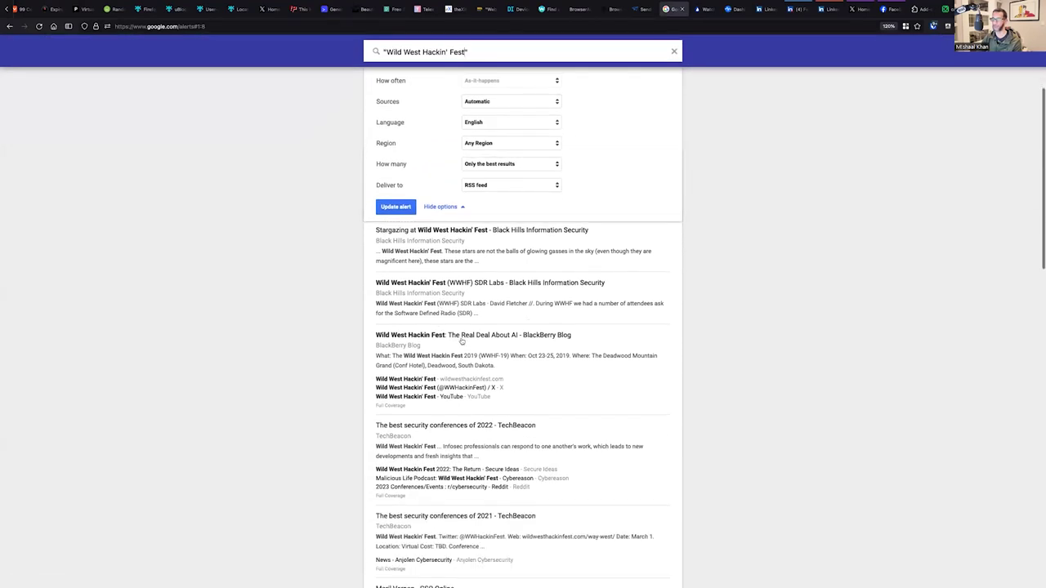
pyautogui.scroll(-11, 444, 482)
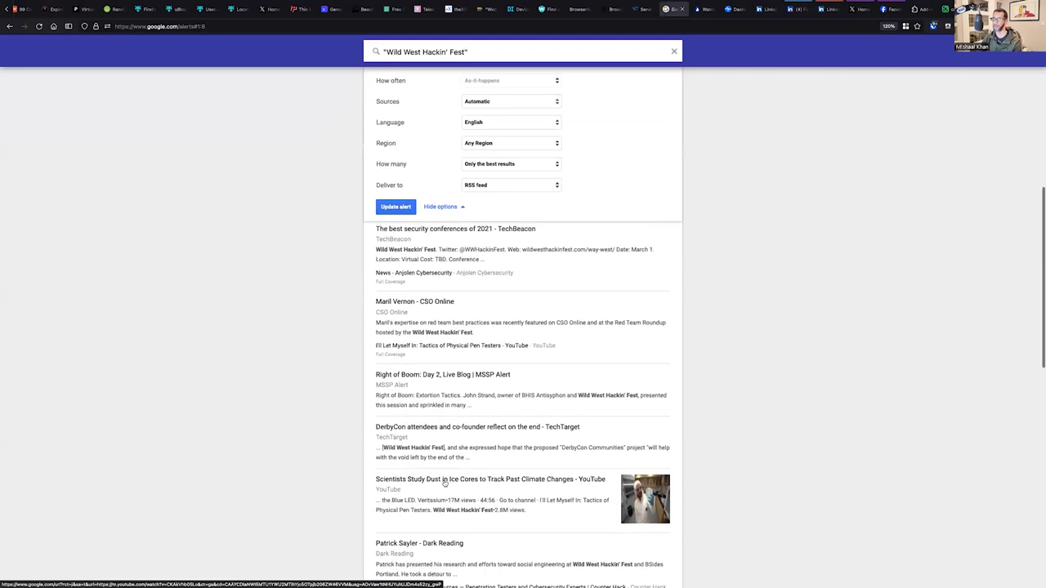
pyautogui.scroll(15, 444, 482)
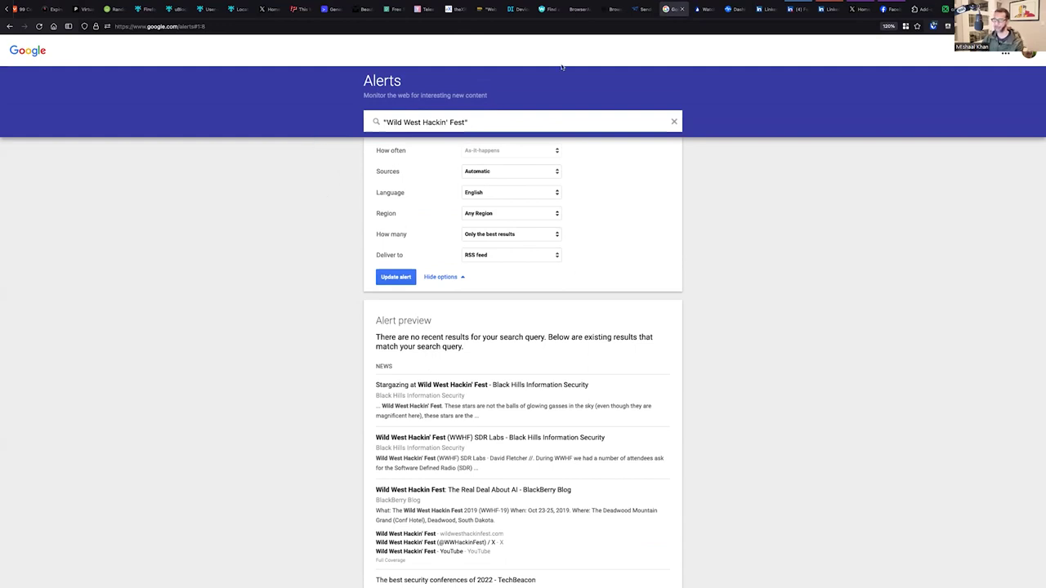
# - Switch to the Distill watchlist, view the change history of The Phantom CISO monitor, and open its monitored Amazon page
pyautogui.click(702, 11)
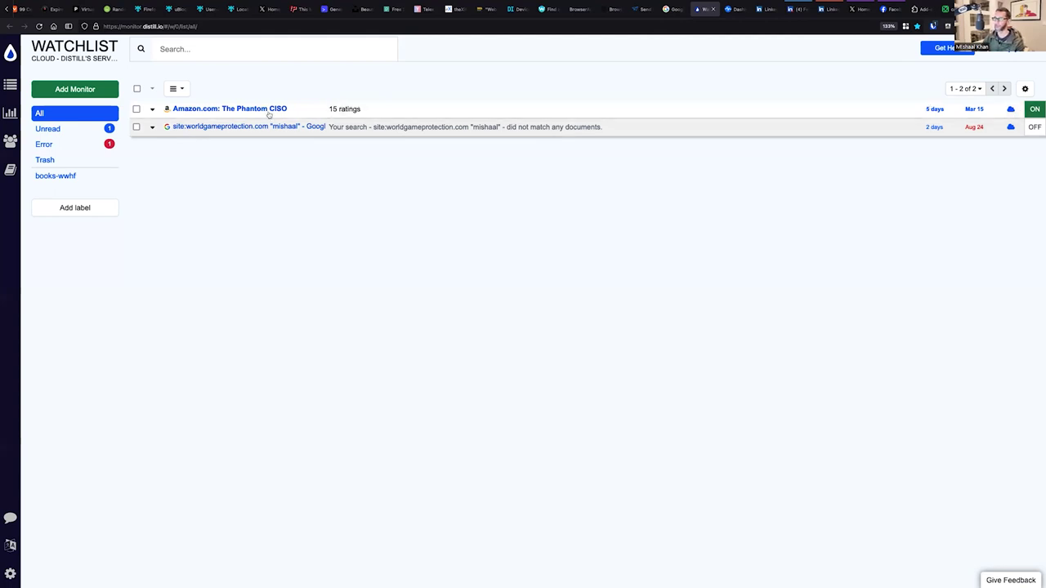
pyautogui.click(910, 108)
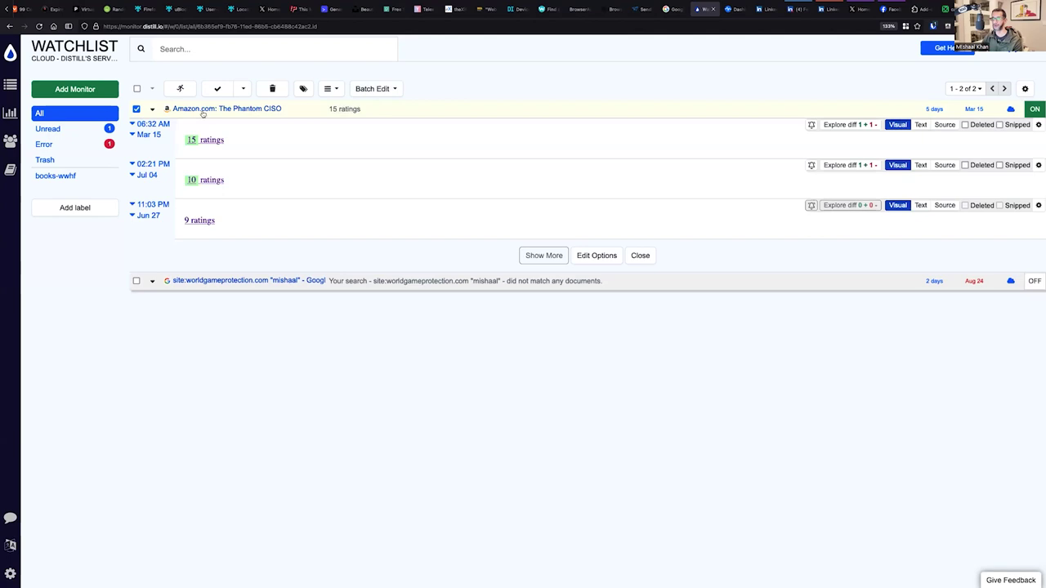
pyautogui.click(221, 112)
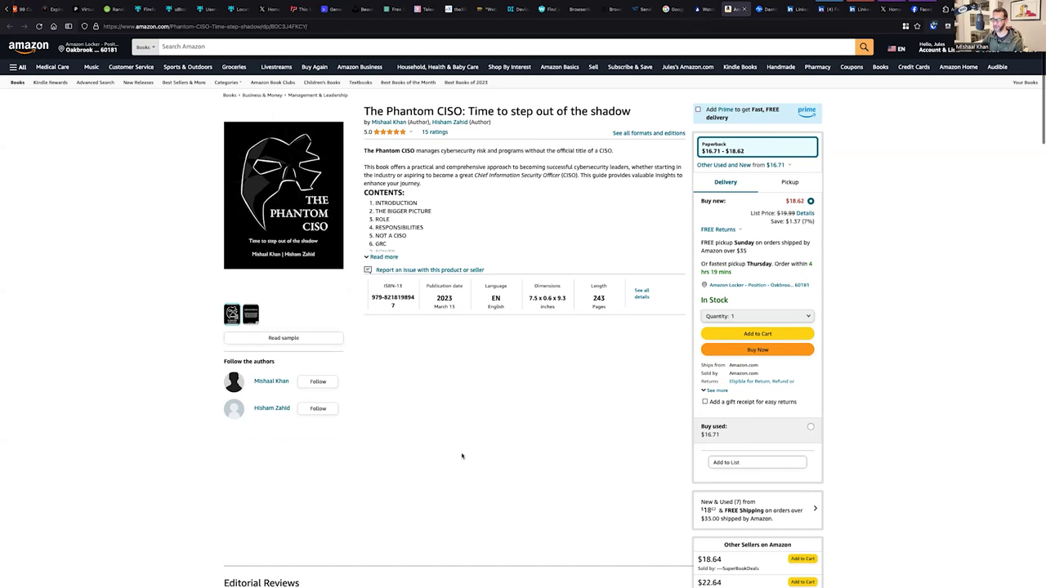
# - Look over the Amazon product page for The Phantom CISO and return to the book's title and ratings
pyautogui.scroll(-4, 462, 456)
pyautogui.scroll(-3, 467, 416)
pyautogui.scroll(6, 471, 411)
pyautogui.scroll(-15, 470, 411)
pyautogui.scroll(18, 414, 290)
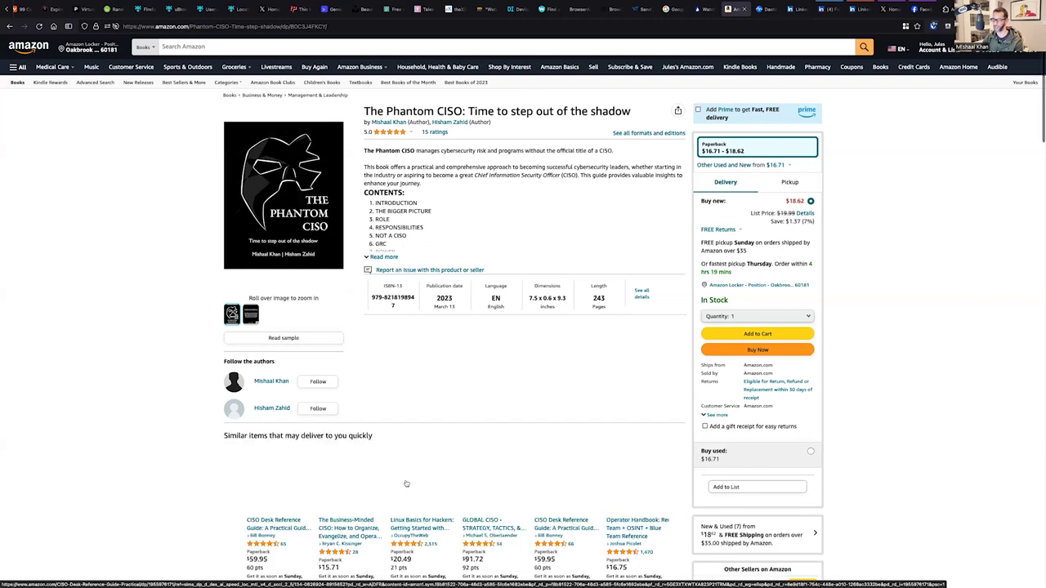
pyautogui.scroll(-1, 548, 415)
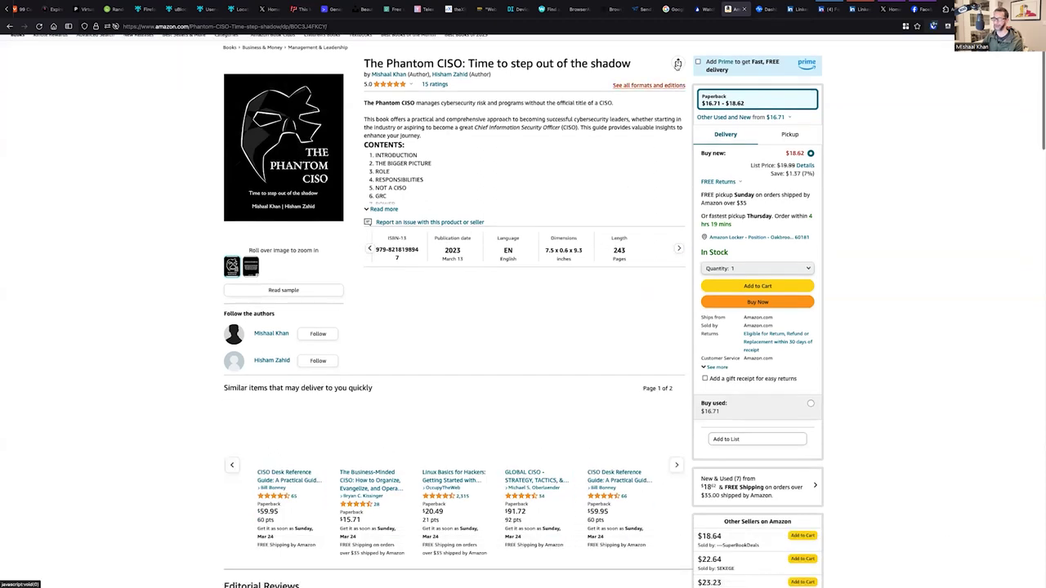
pyautogui.scroll(1, 555, 284)
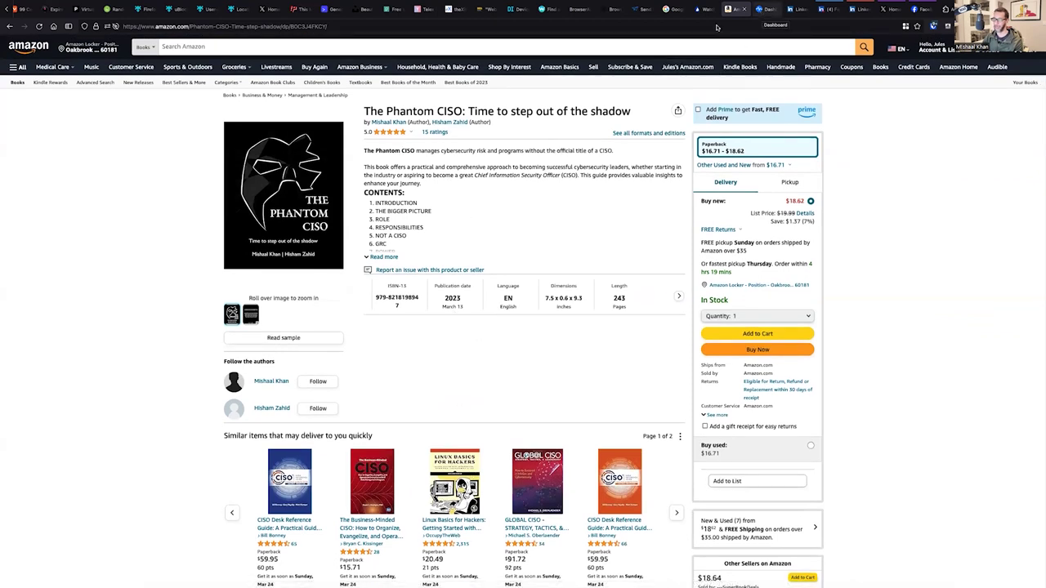
# - Enlarge the book's ratings count and inspect its HTML element, checking the id acrCustomerReviewText
pyautogui.scroll(5, 433, 135)
pyautogui.click(430, 139)
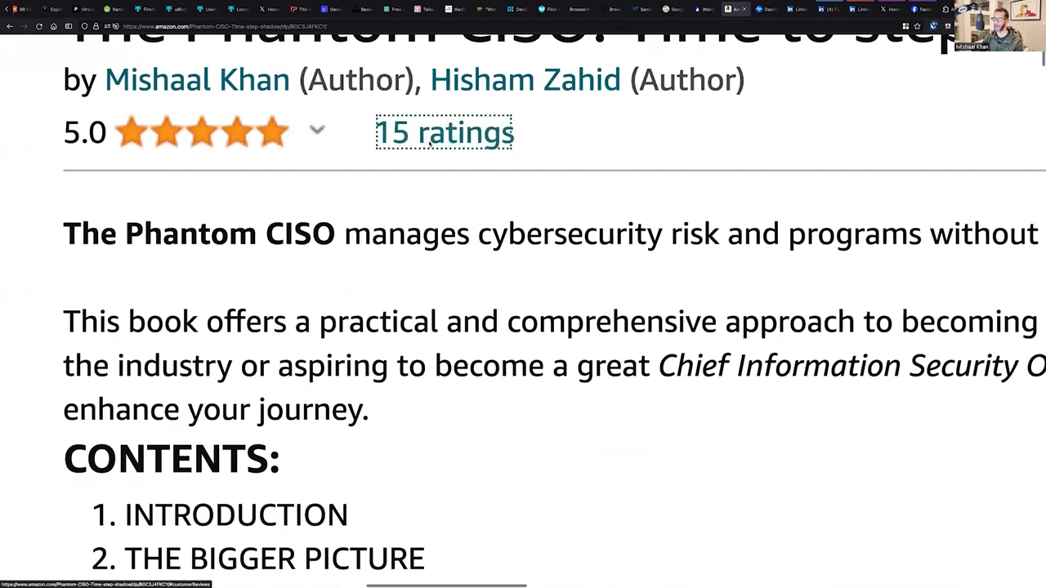
pyautogui.rightClick(431, 139)
pyautogui.click(449, 253)
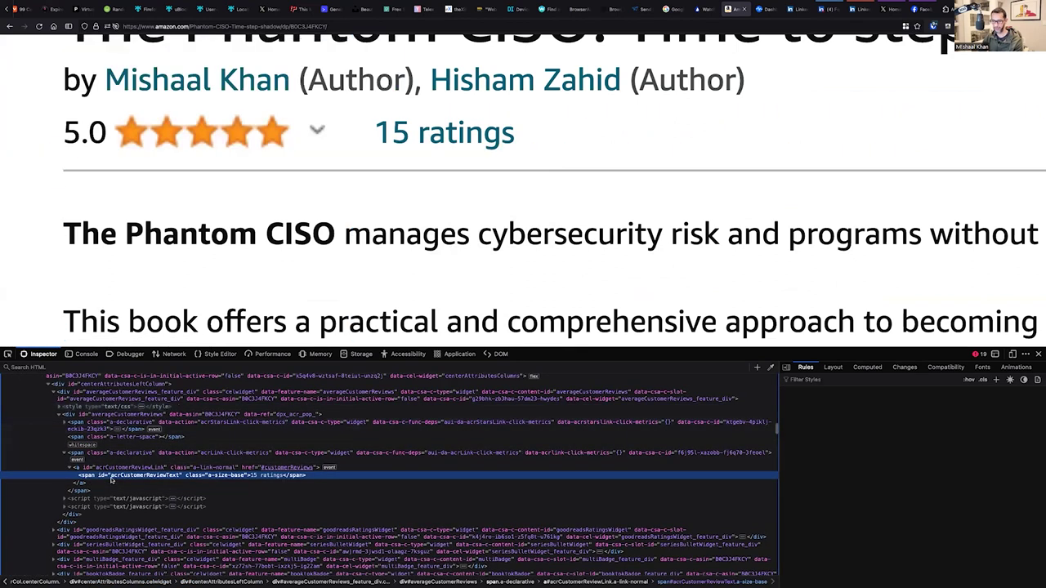
pyautogui.click(122, 476)
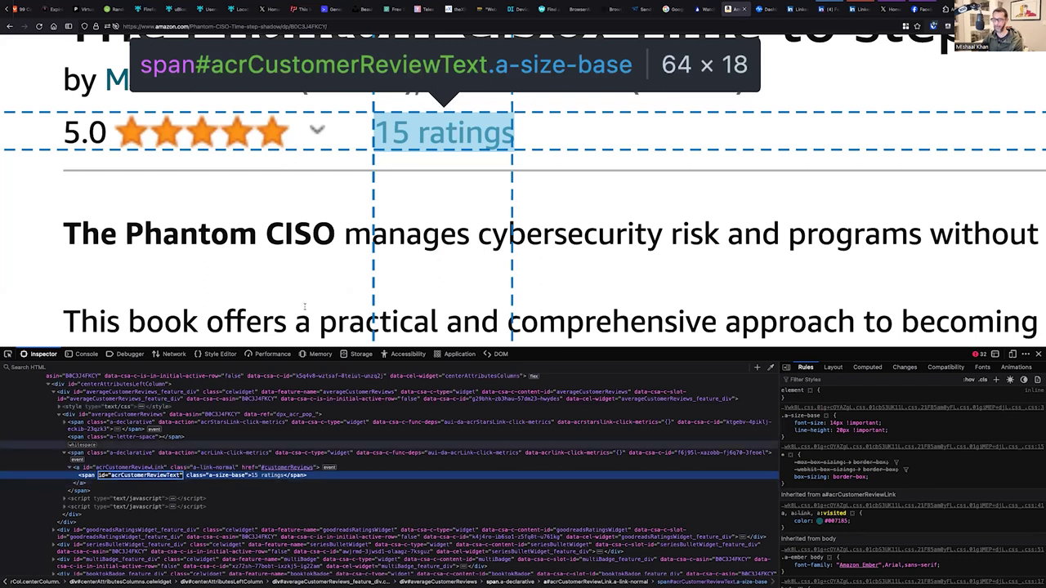
pyautogui.press('Return')
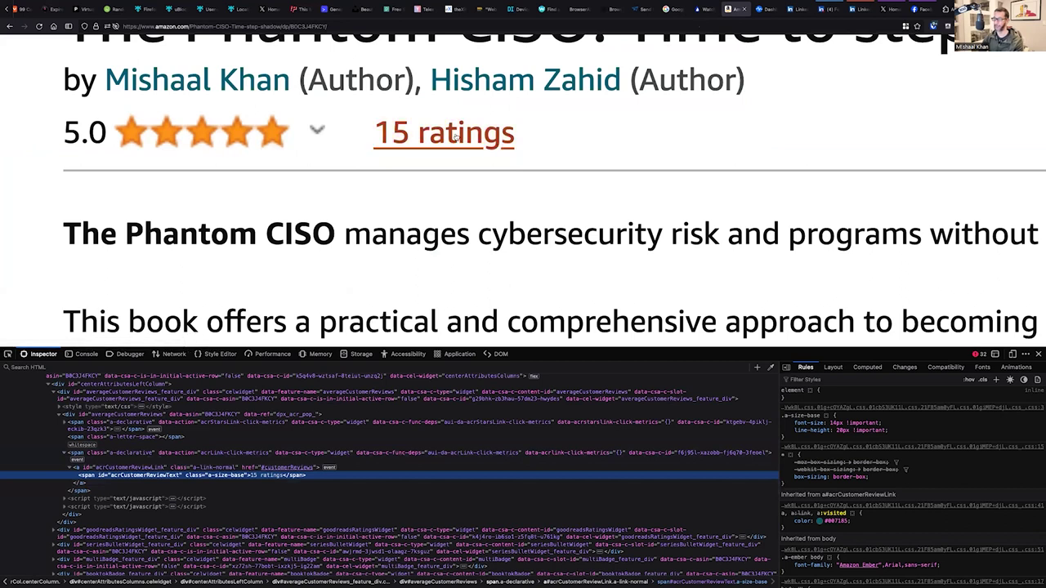
# - Return to the Distill watchlist, view the form for adding a webpage monitor, and leave it without creating one
pyautogui.click(706, 12)
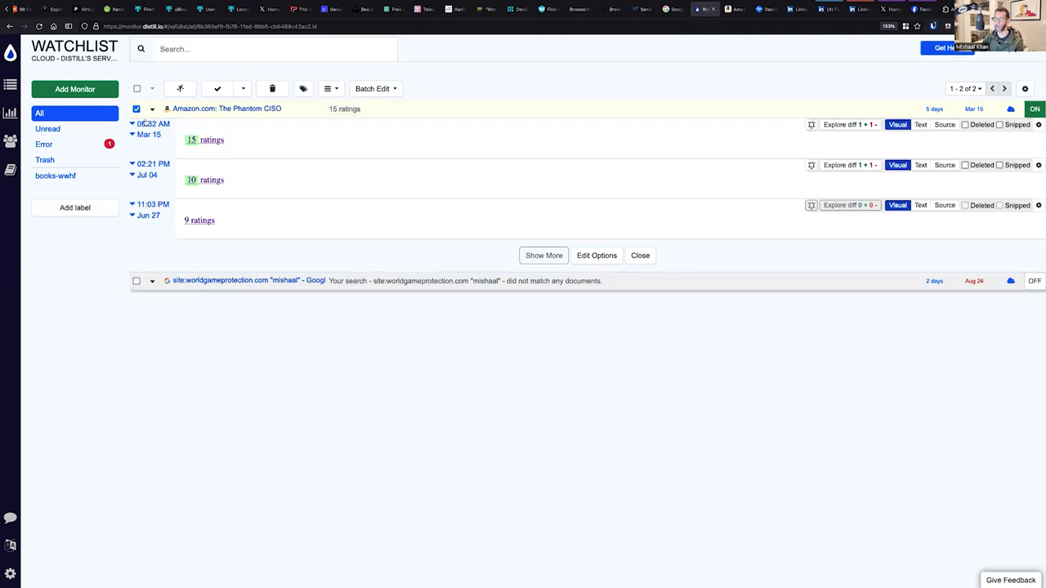
pyautogui.click(82, 90)
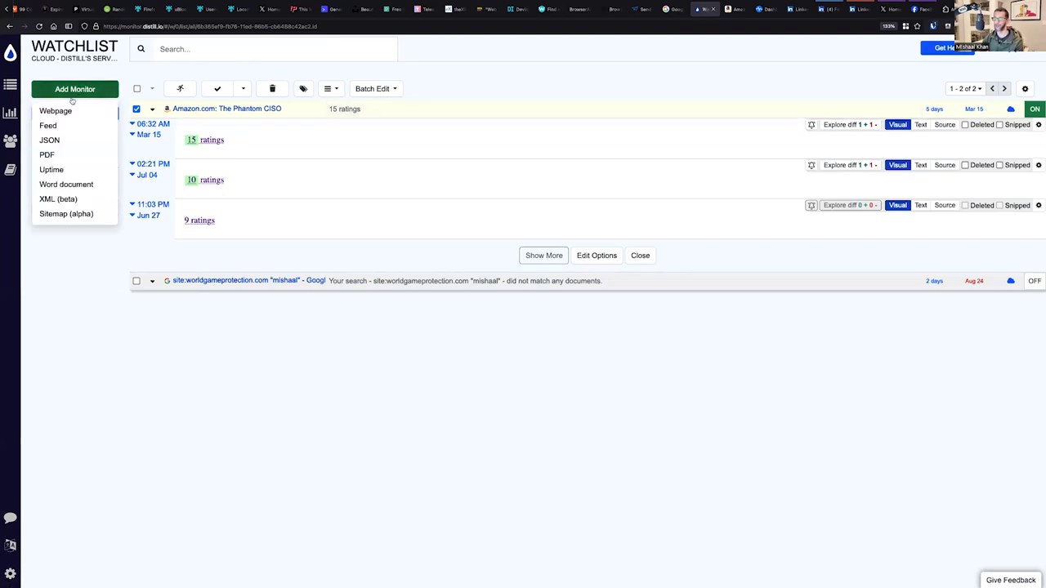
pyautogui.click(60, 111)
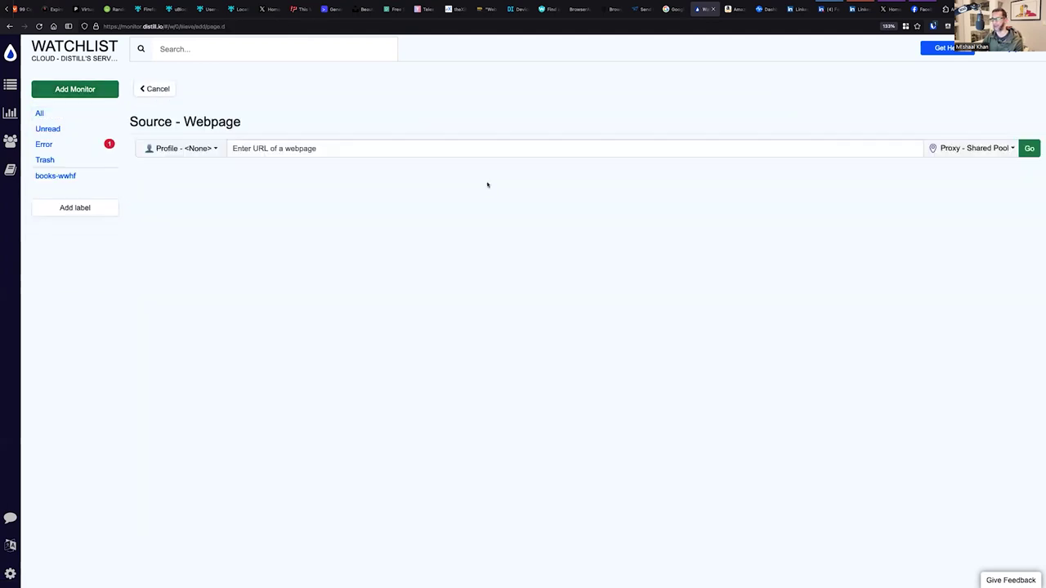
pyautogui.click(411, 148)
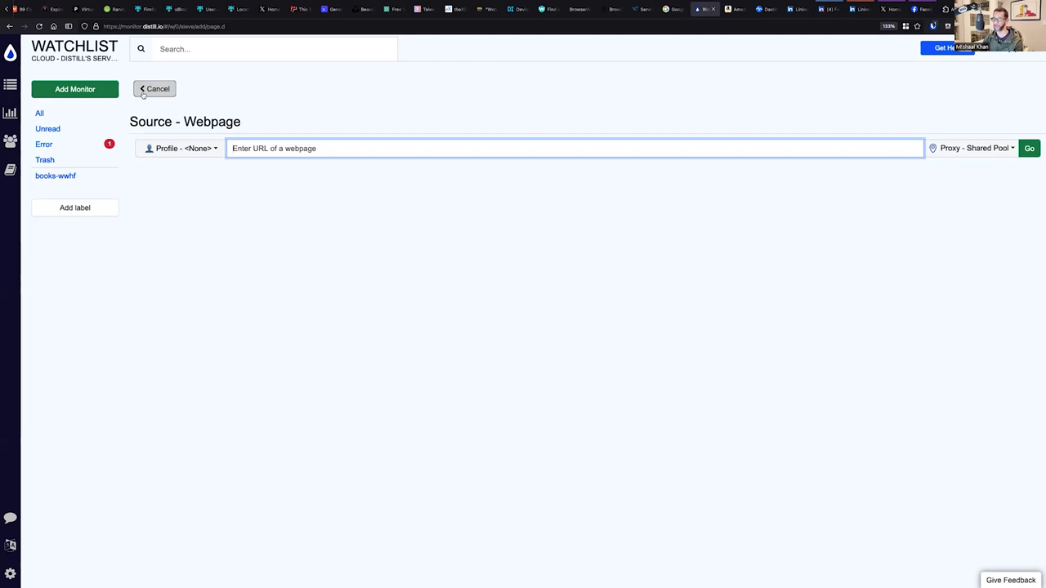
pyautogui.click(143, 90)
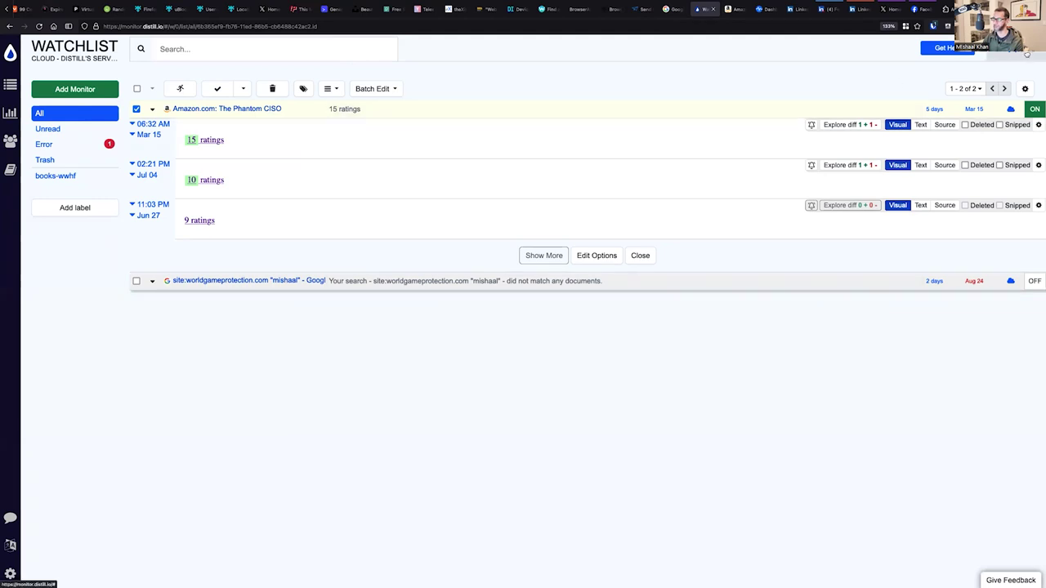
pyautogui.click(1026, 53)
pyautogui.click(1018, 53)
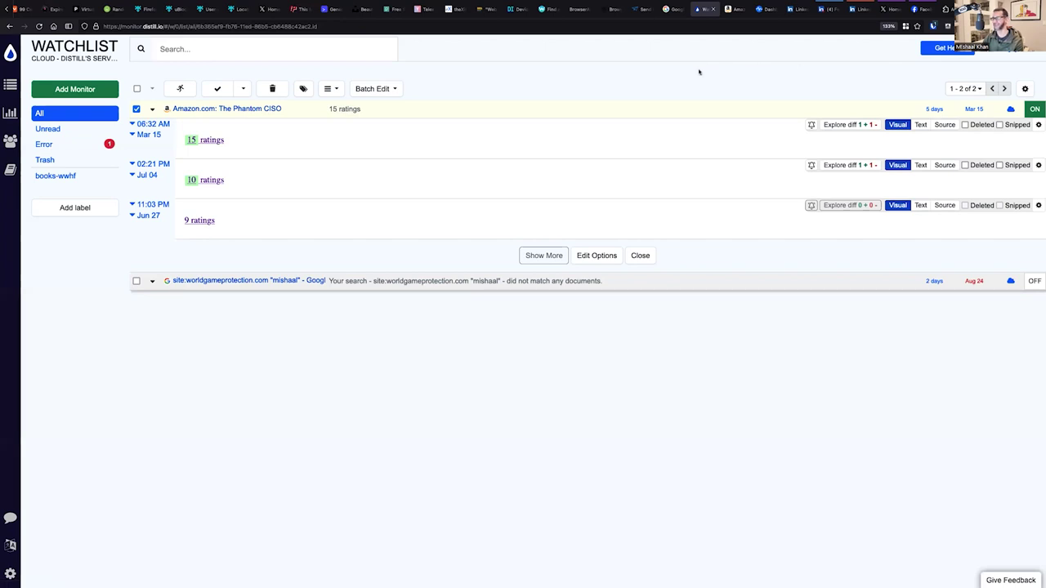
# - Switch to Visualping and open the monitored URL from the past-month Google Search job's settings in a new browser tab
pyautogui.click(764, 9)
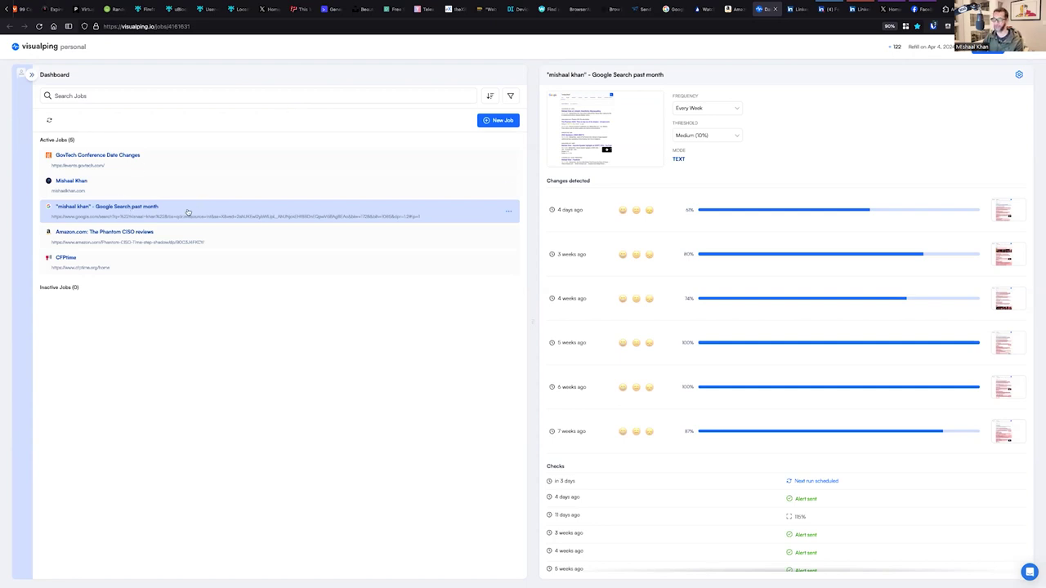
pyautogui.hotkey('ctrl', 'r')
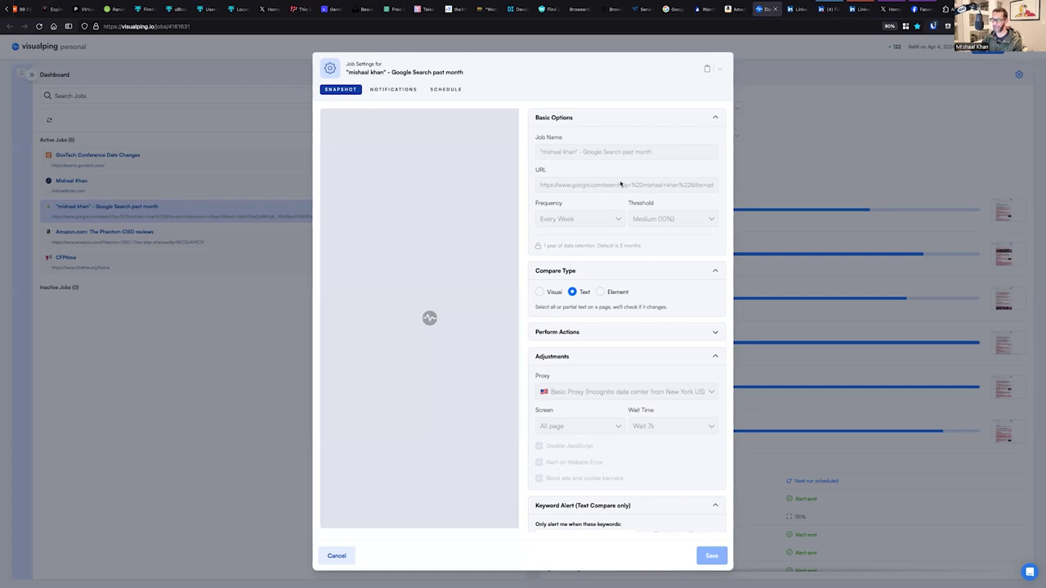
pyautogui.tripleClick(608, 185)
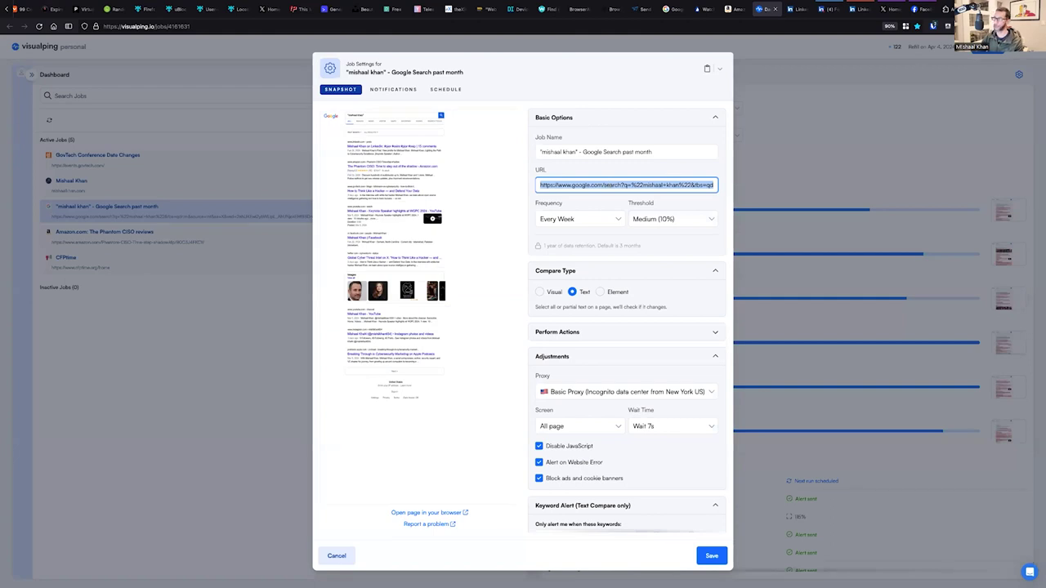
pyautogui.hotkey('ctrl', 'c')
pyautogui.hotkey('ctrl', 't')
pyautogui.hotkey('ctrl', 'v')
pyautogui.press('Return')
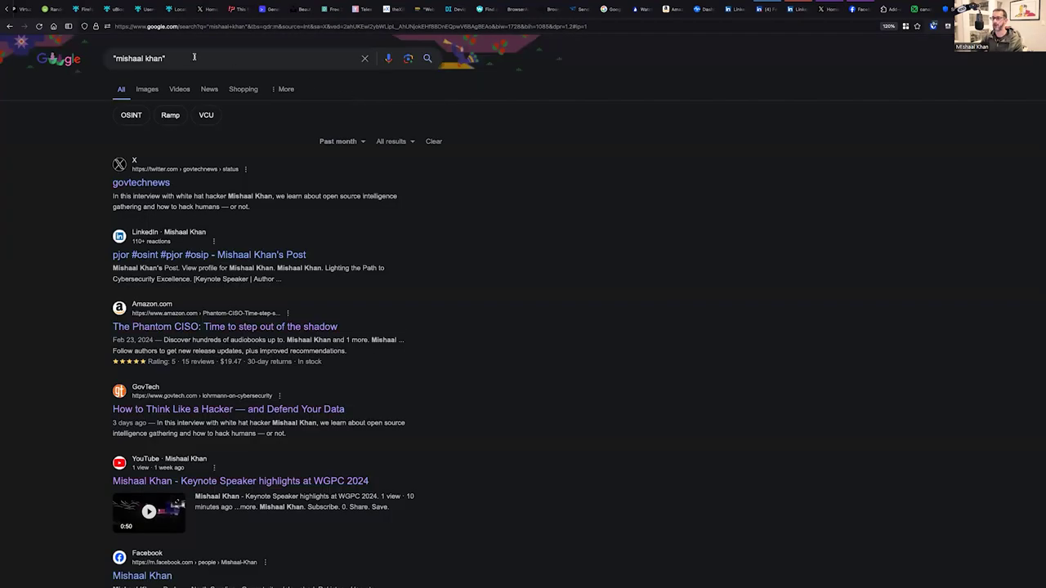
# - View the Google search's time-range choices, keeping Past month, and return to the Visualping job settings
pyautogui.click(357, 143)
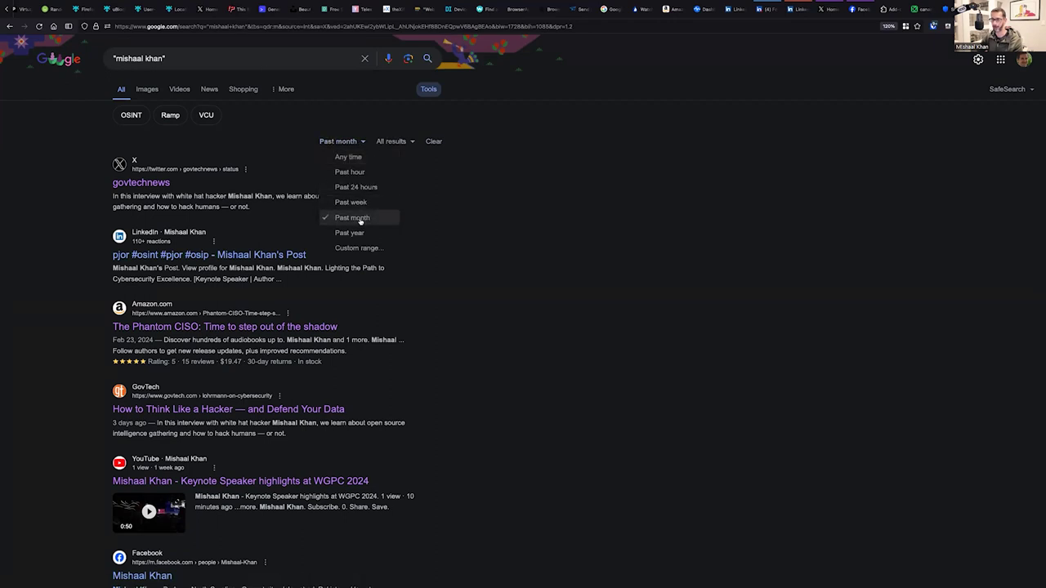
pyautogui.click(422, 229)
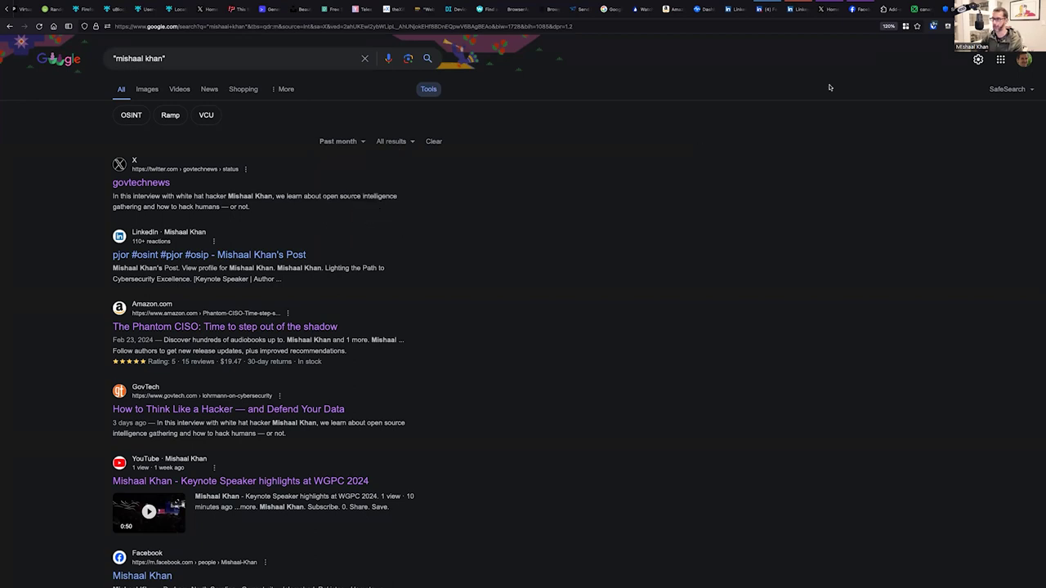
pyautogui.click(702, 9)
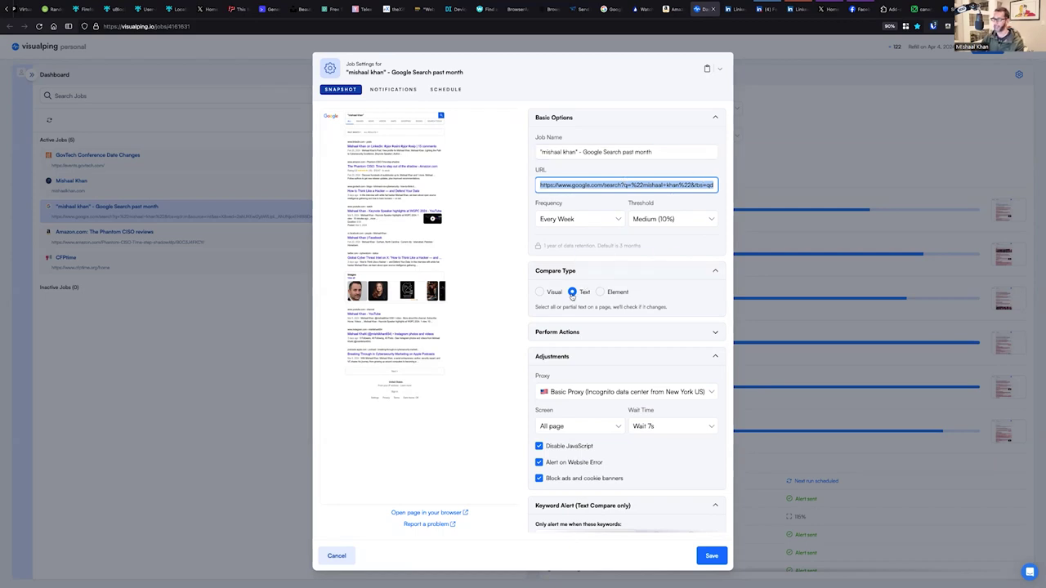
# - Review the past-month Google Search job's compare type, proxy, wait time and keyword alert settings
pyautogui.scroll(-1, 575, 296)
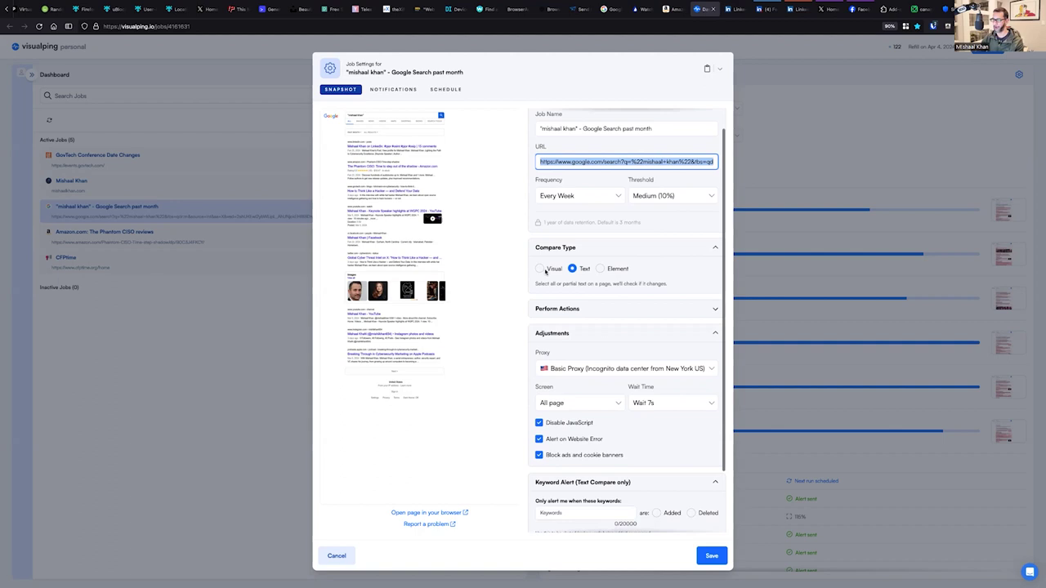
pyautogui.scroll(-3, 553, 278)
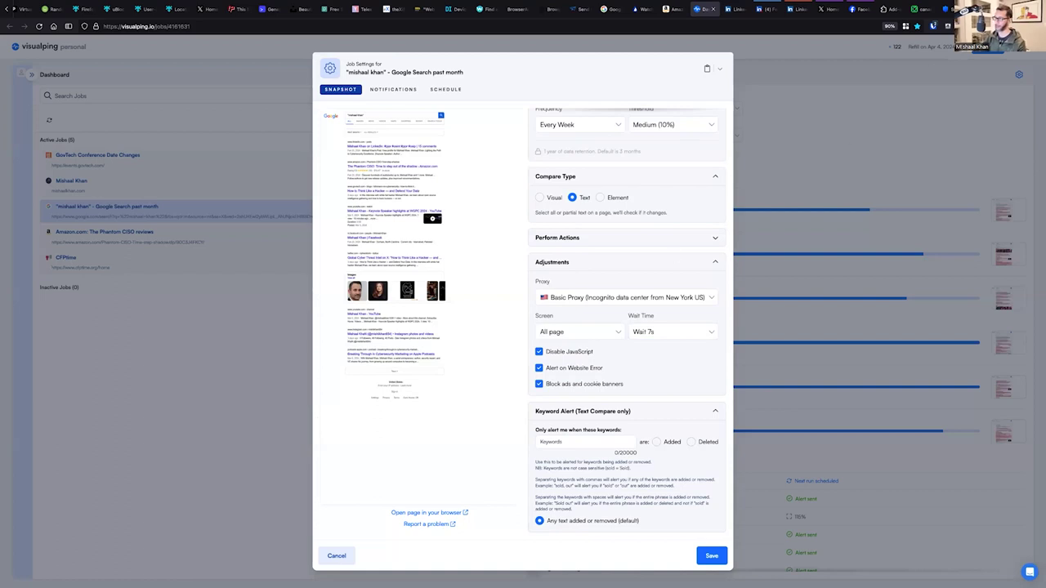
# - Switch to the past-month Google results, open the govtechnews post on X, and highlight the interviewed hacker's name in its text
pyautogui.hotkey('ctrl', 'Tab')
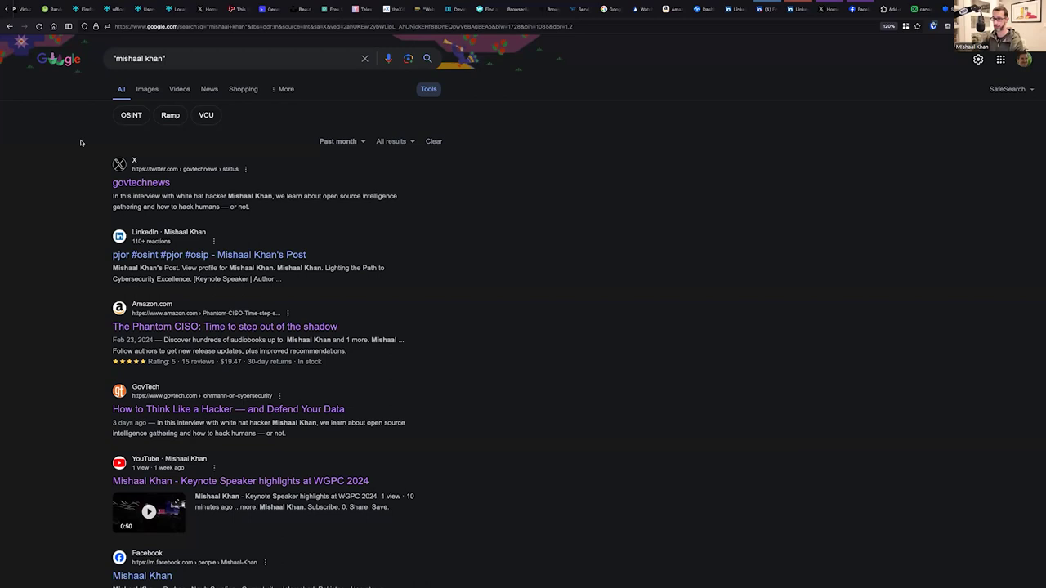
pyautogui.scroll(5, 85, 140)
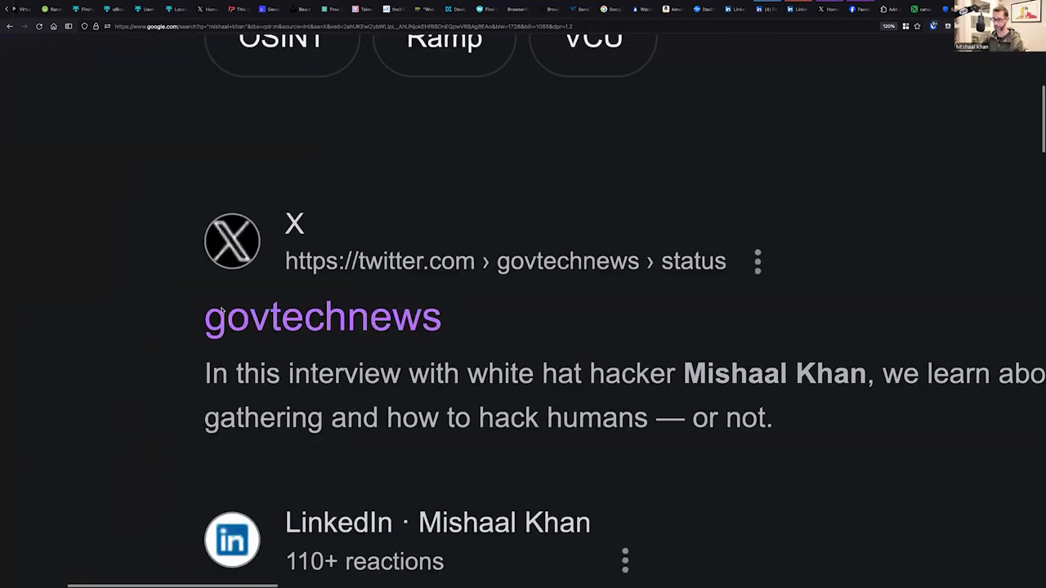
pyautogui.scroll(-3, 262, 311)
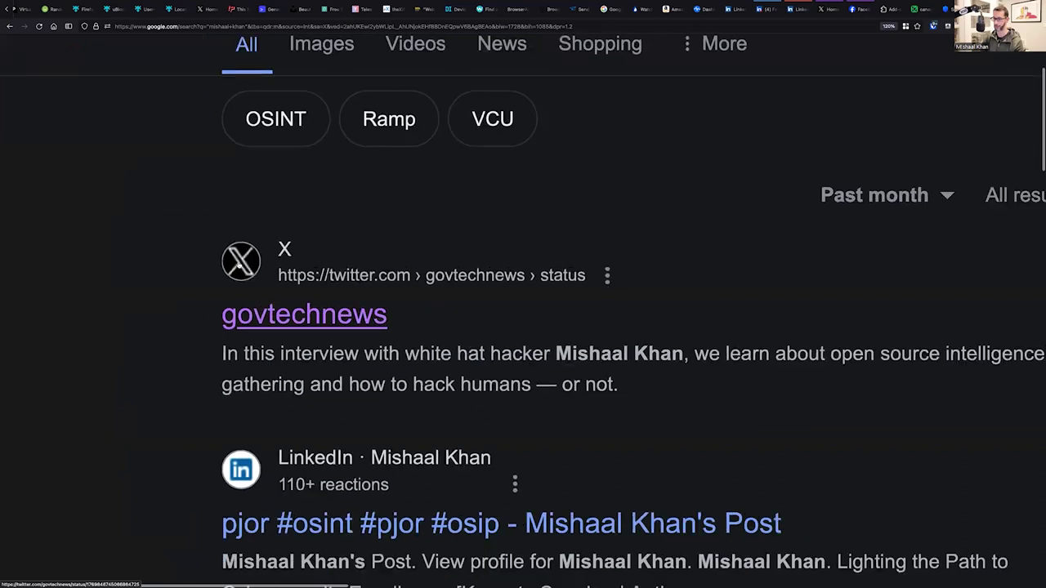
pyautogui.scroll(-3, 409, 321)
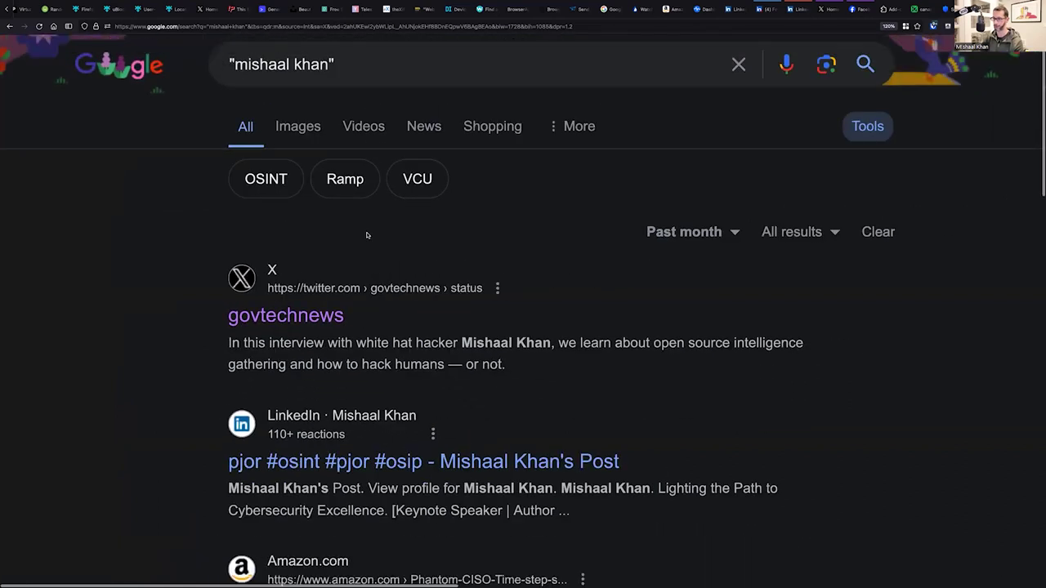
pyautogui.click(275, 317)
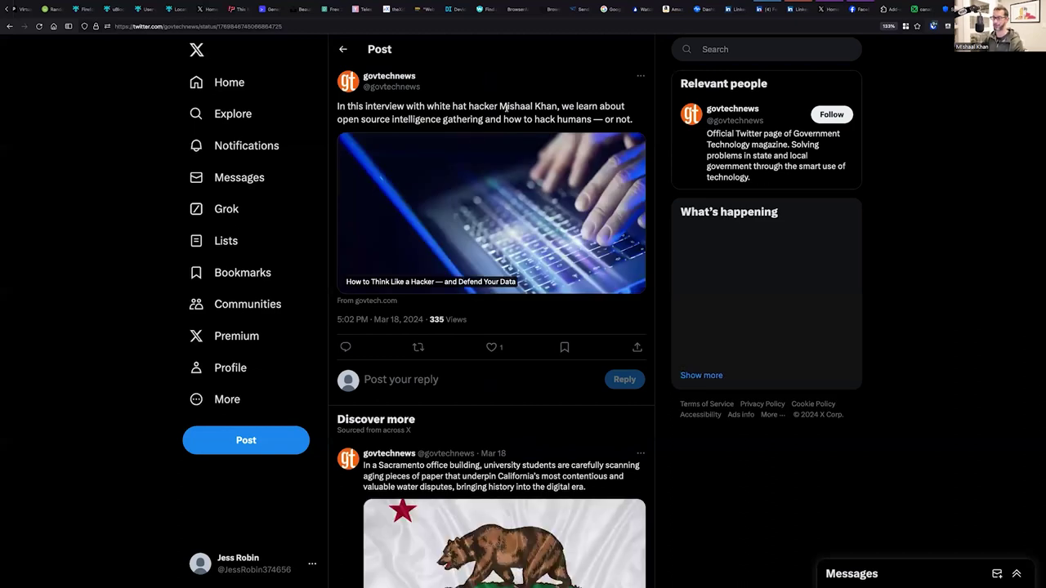
pyautogui.moveTo(499, 108); pyautogui.dragTo(557, 107)
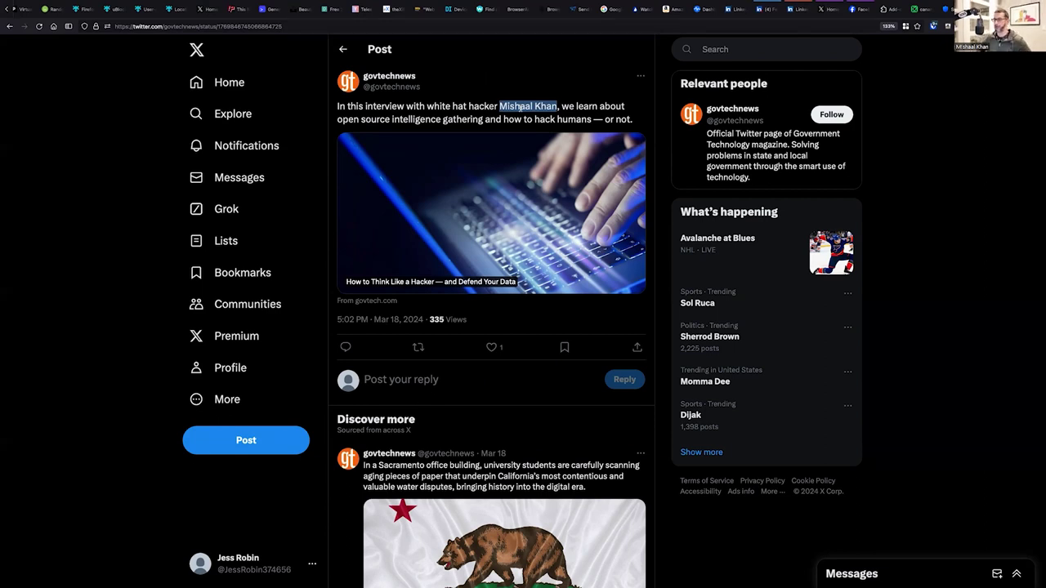
# - Return to the Visualping job settings and close them, discarding the unsaved changes
pyautogui.click(708, 11)
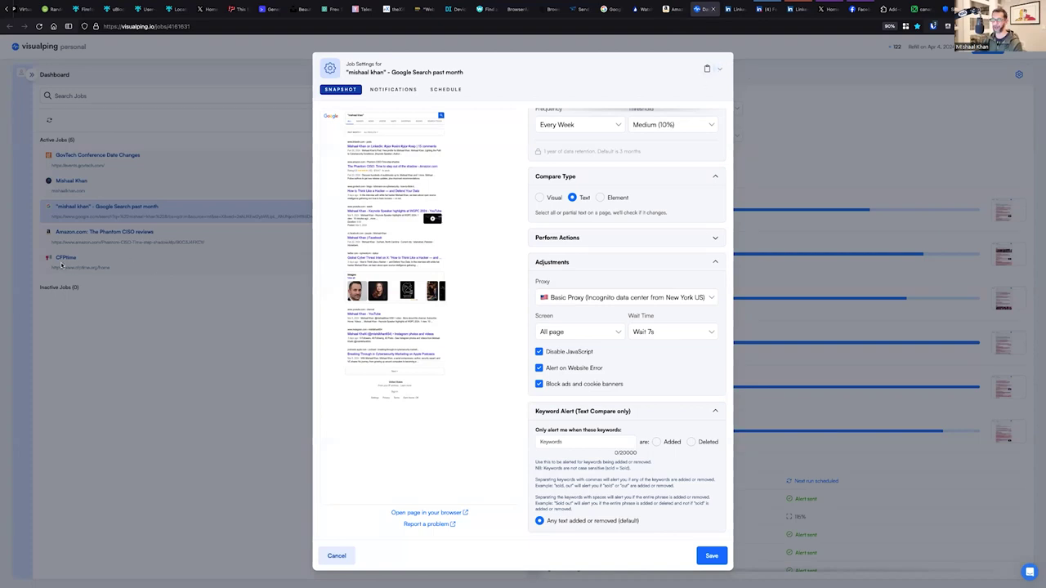
pyautogui.click(338, 556)
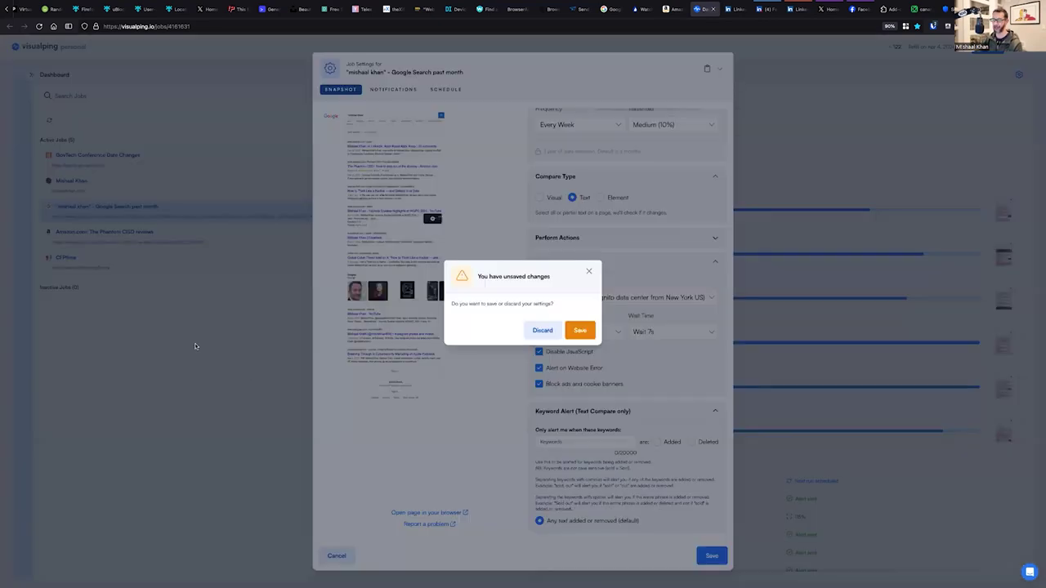
pyautogui.click(549, 331)
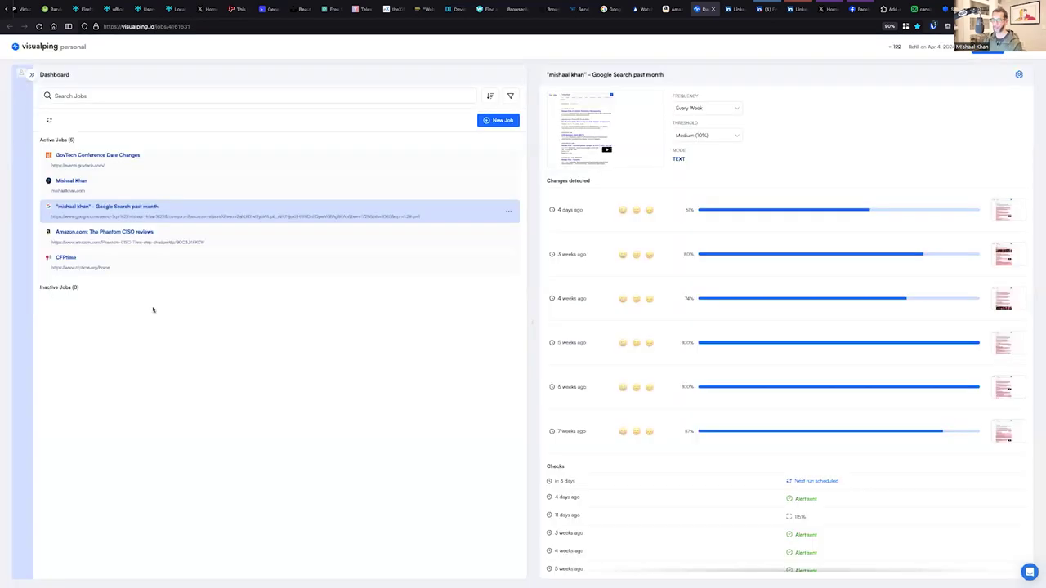
# - Open the CFPtime monitoring job and enlarge its page snapshot preview
pyautogui.click(68, 260)
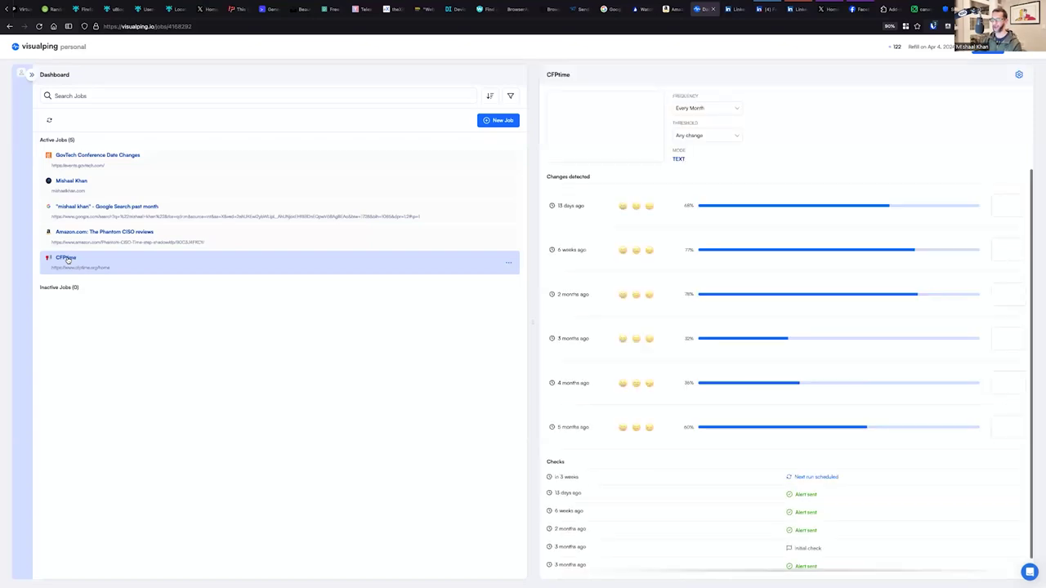
pyautogui.click(597, 135)
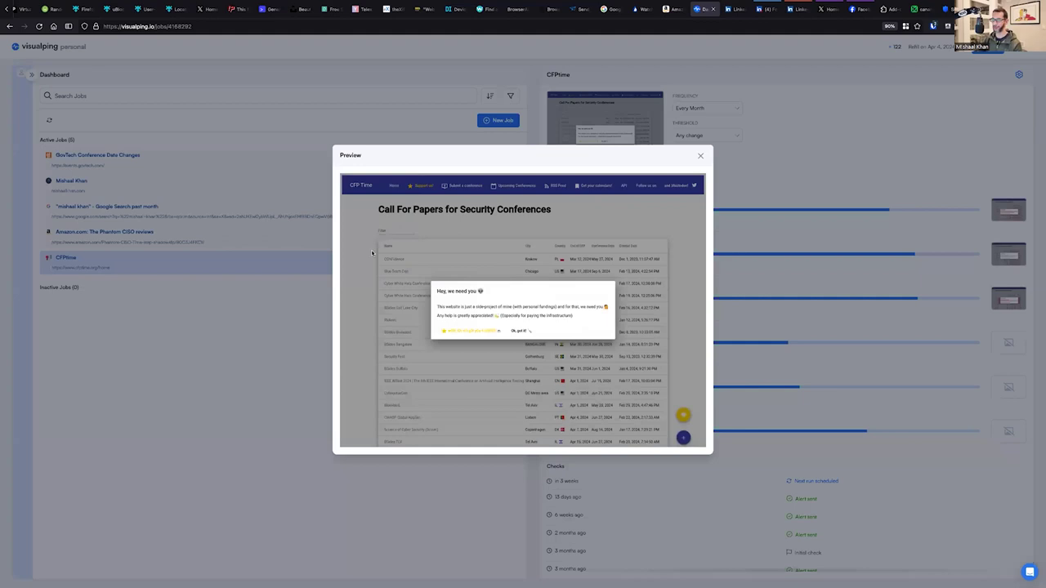